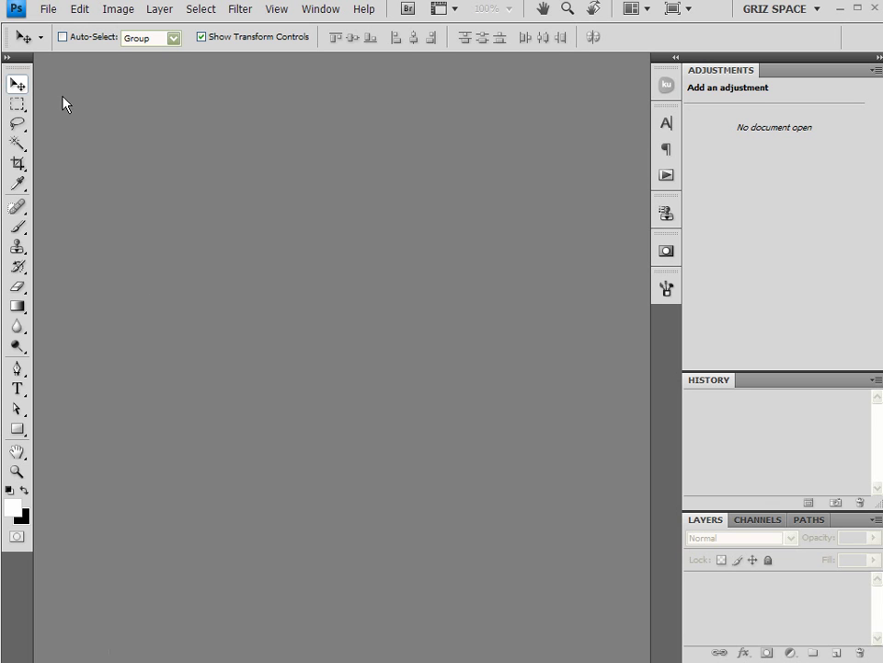
Create a blank 1200 × 1200 pixel document at 600 pixels/inch in 8-bit RGB Color with a white background
click(42, 11)
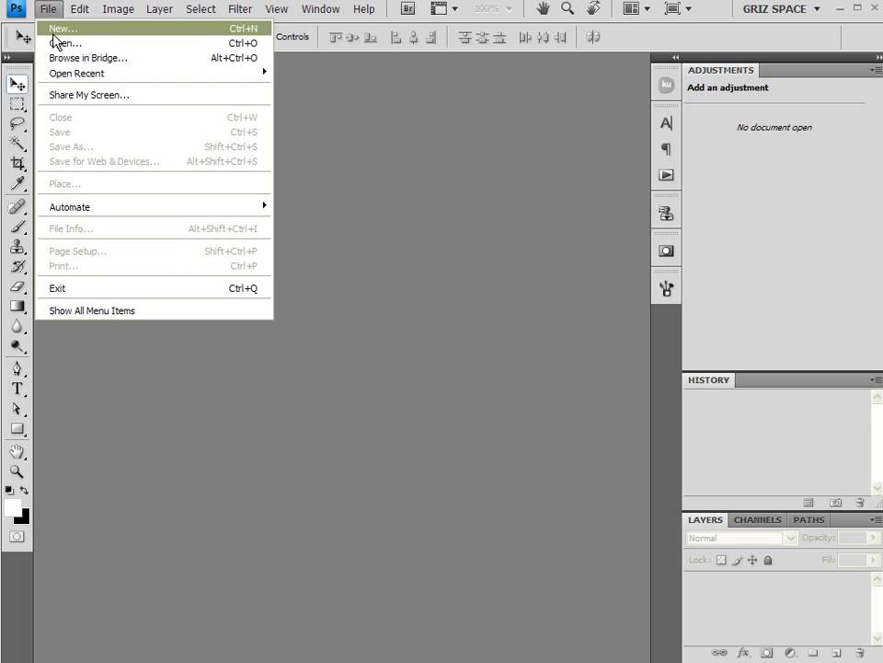
click(53, 35)
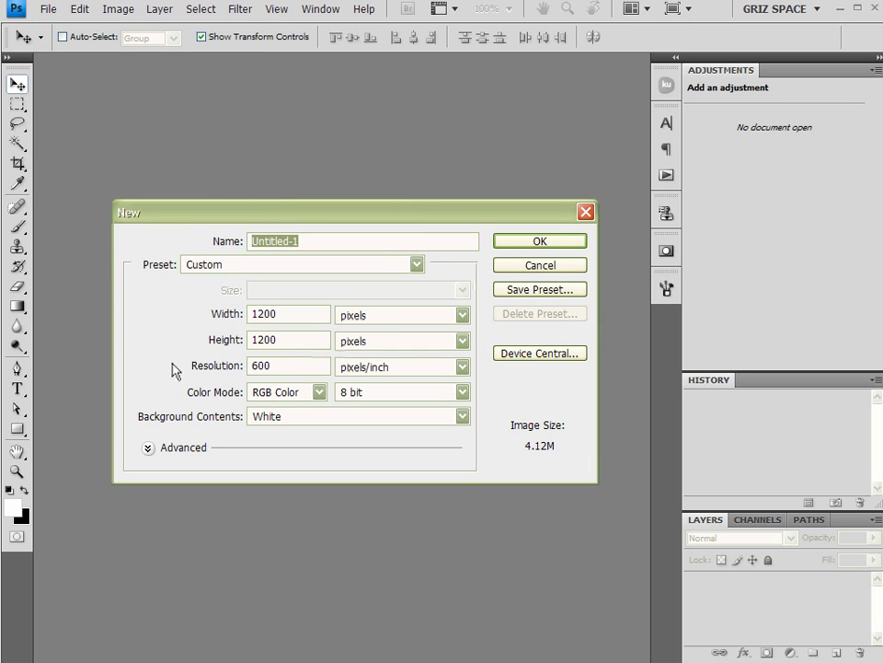
click(283, 367)
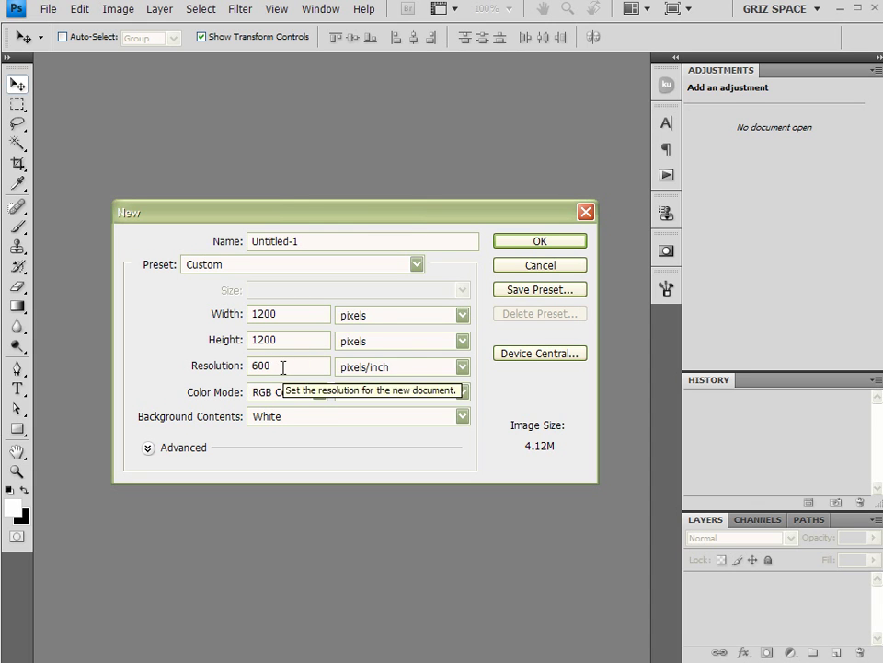
click(509, 240)
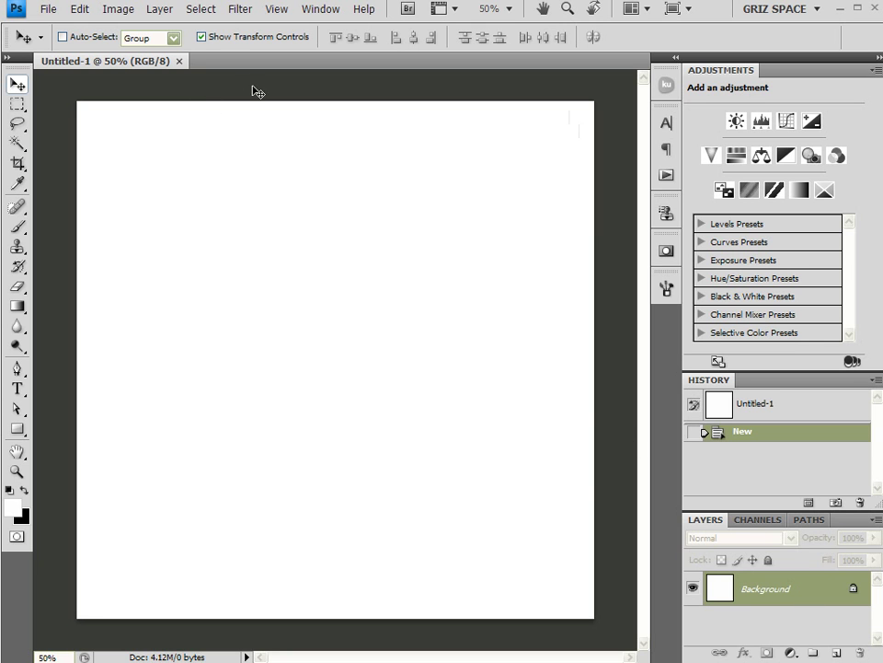
Render black-and-white Clouds on the Background layer, and swap the foreground and background colors
click(238, 11)
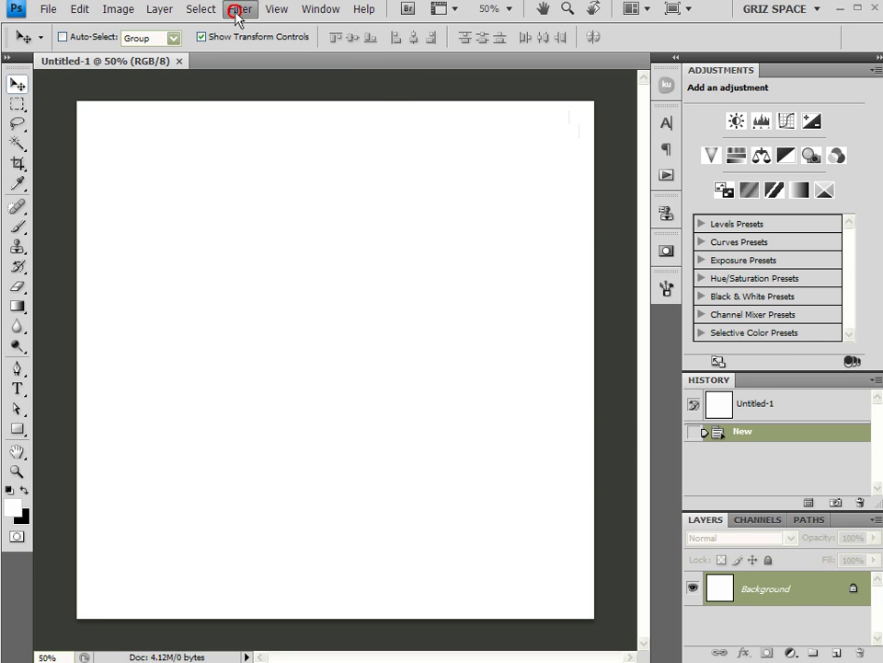
mouse_move(298, 185)
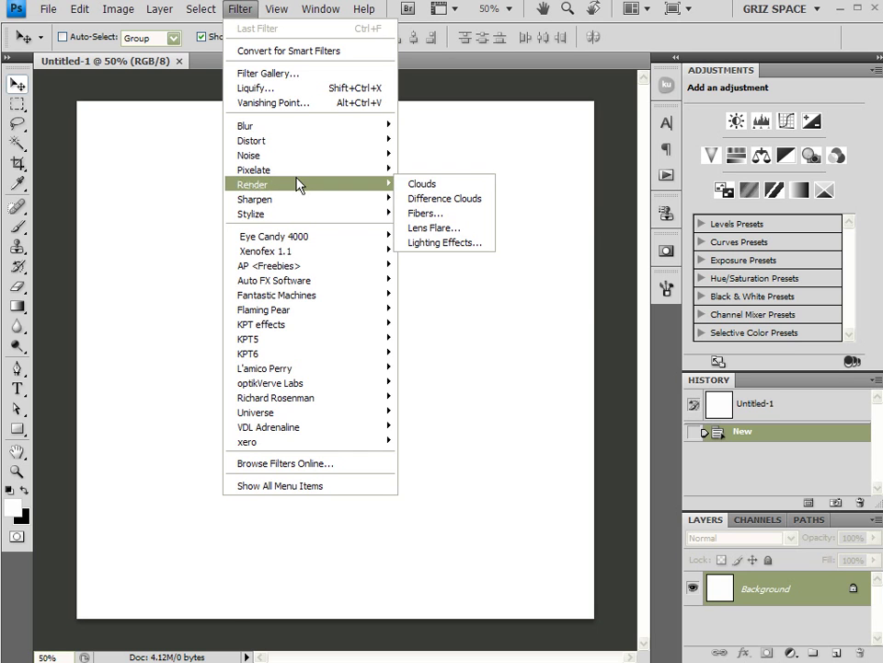
click(438, 187)
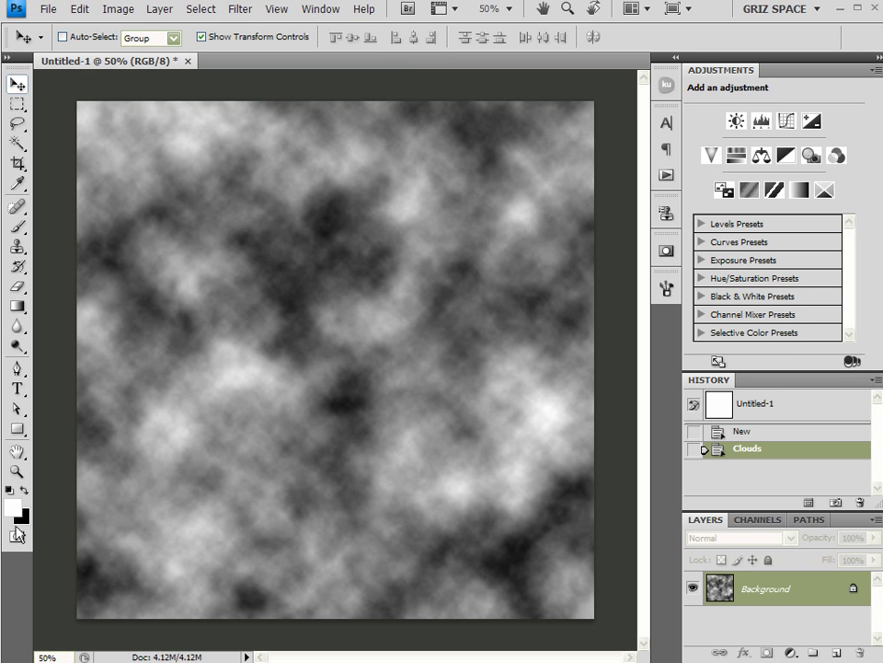
click(24, 489)
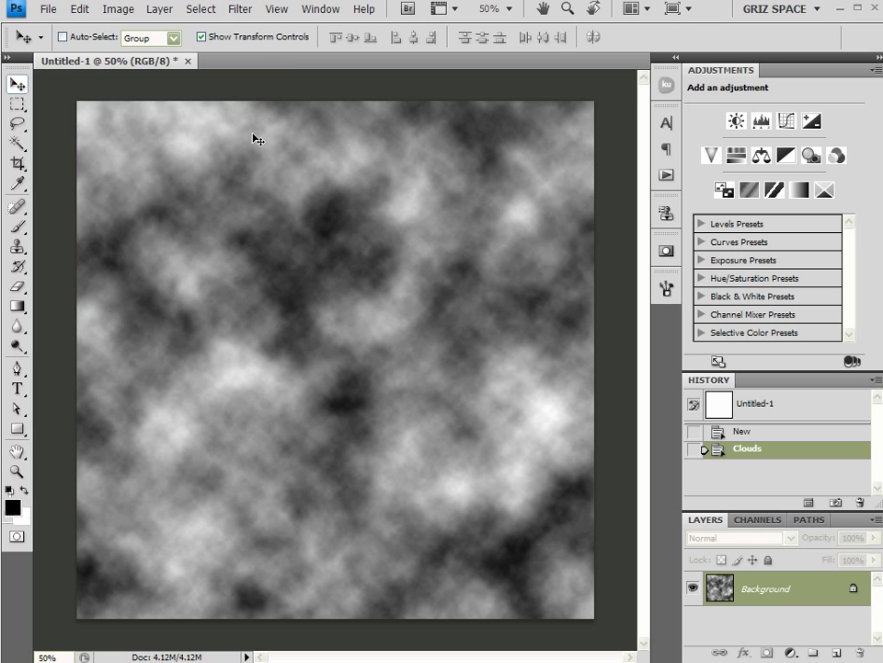
Apply a Mosaic filter with a cell size of 80 to the Background clouds
click(239, 9)
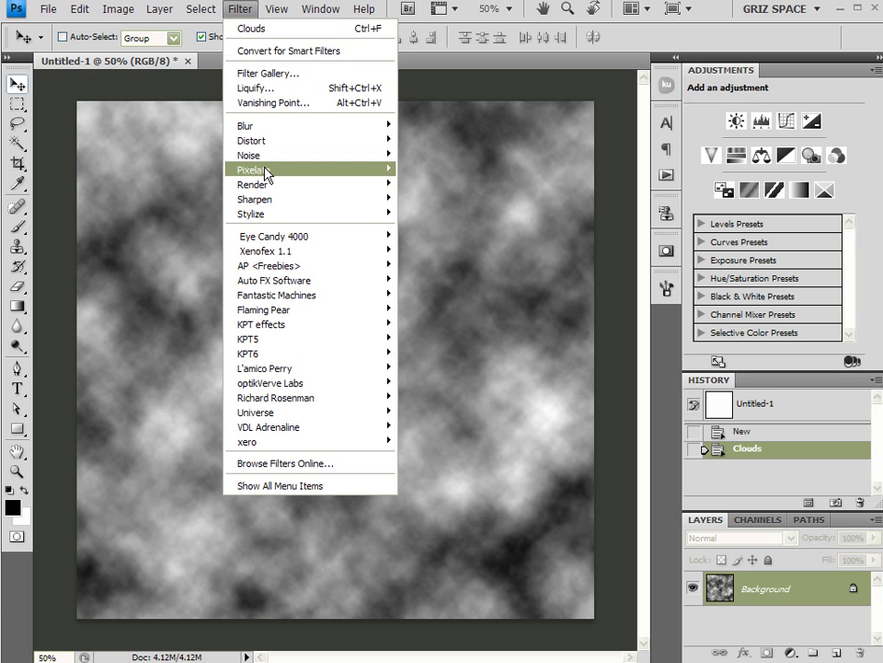
mouse_move(267, 170)
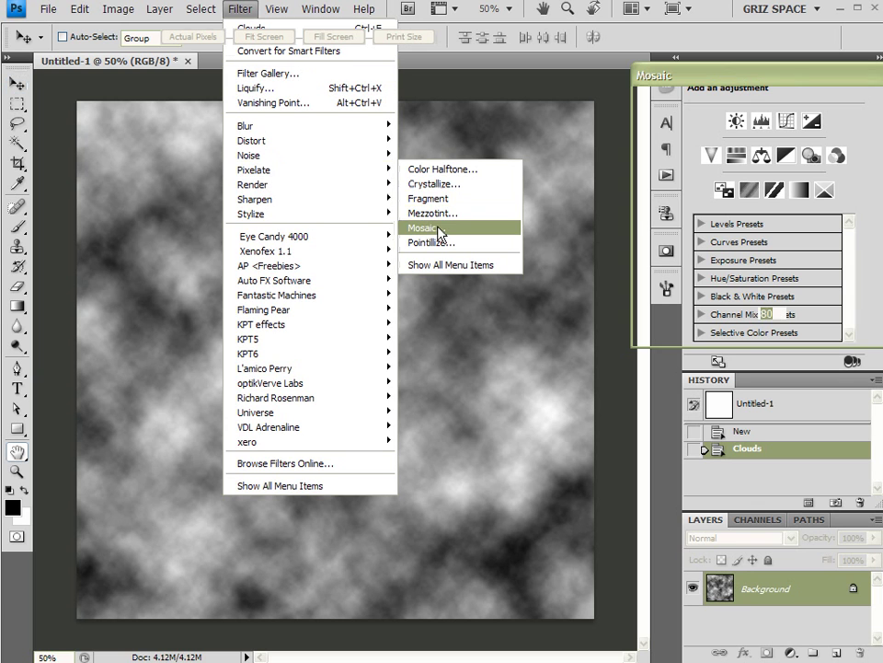
click(440, 230)
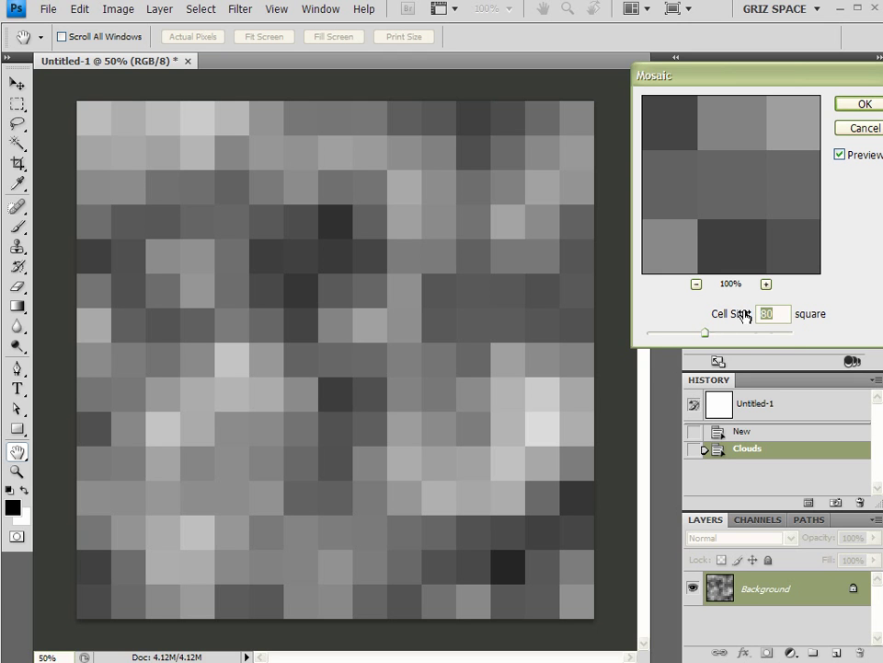
click(856, 106)
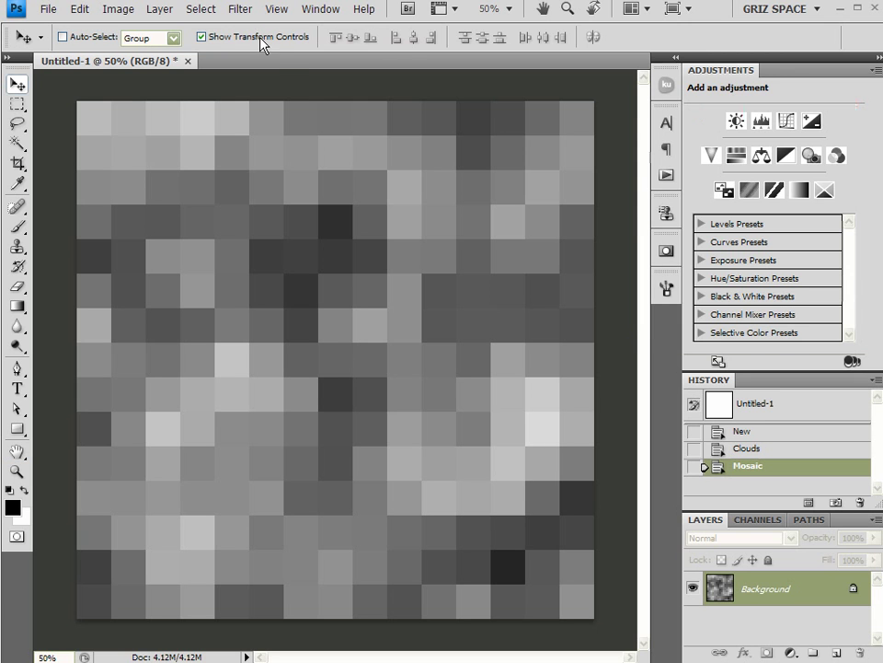
Emboss the Background mosaic with an angle of 111°, a height of 3 pixels and an amount of 93%
click(239, 9)
mouse_move(301, 216)
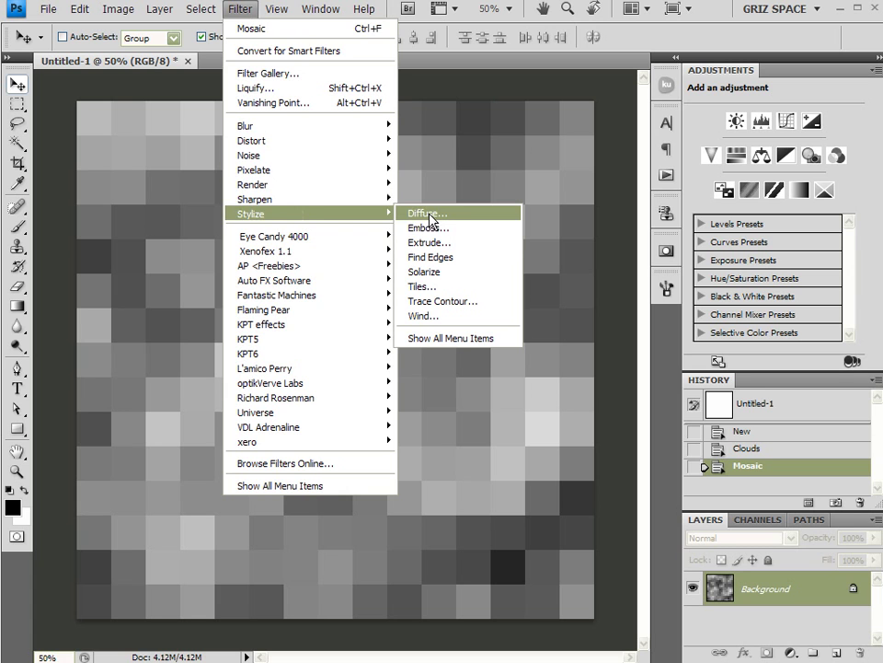
click(464, 228)
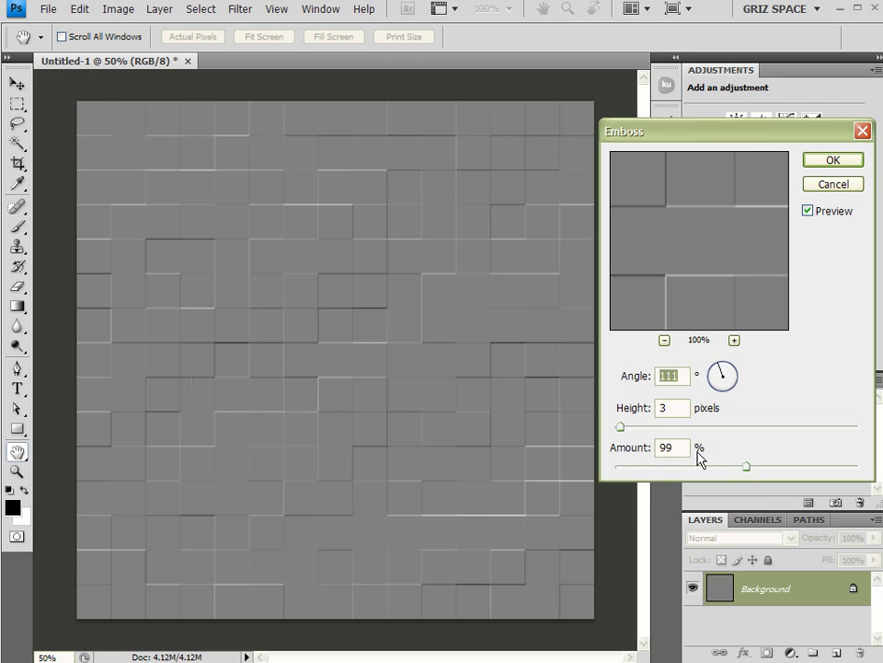
drag(745, 466, 777, 466)
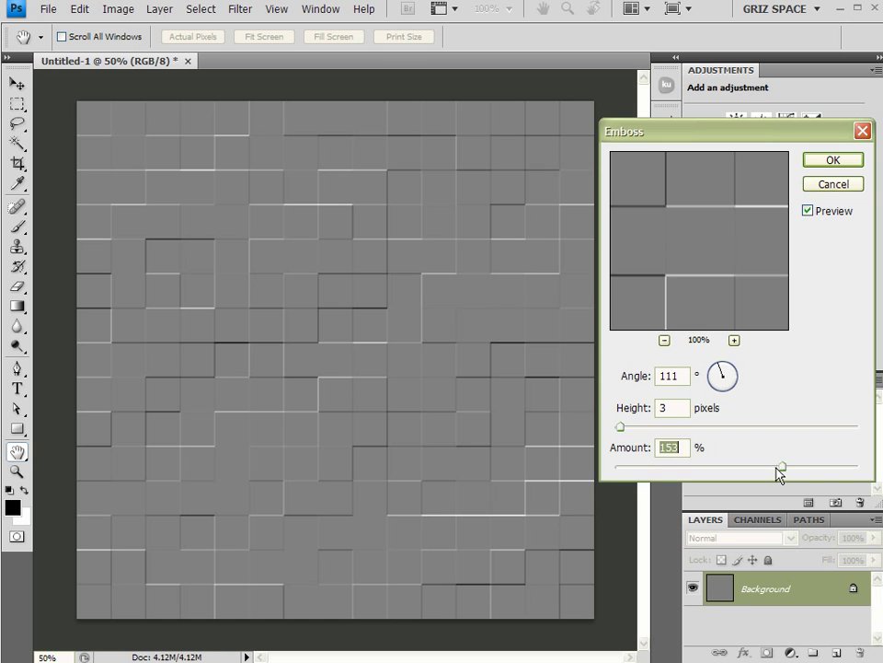
click(686, 468)
drag(686, 468, 741, 471)
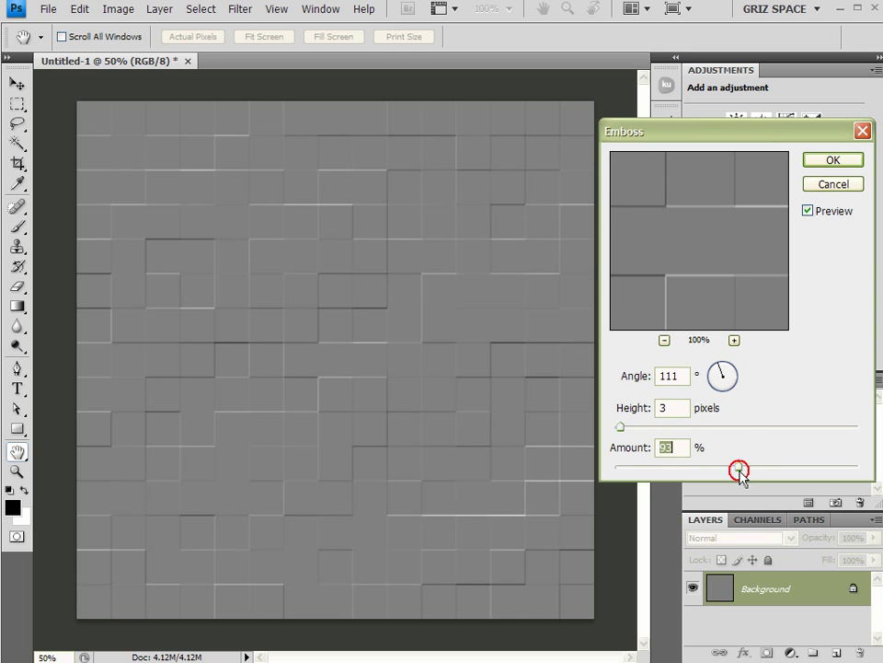
click(850, 159)
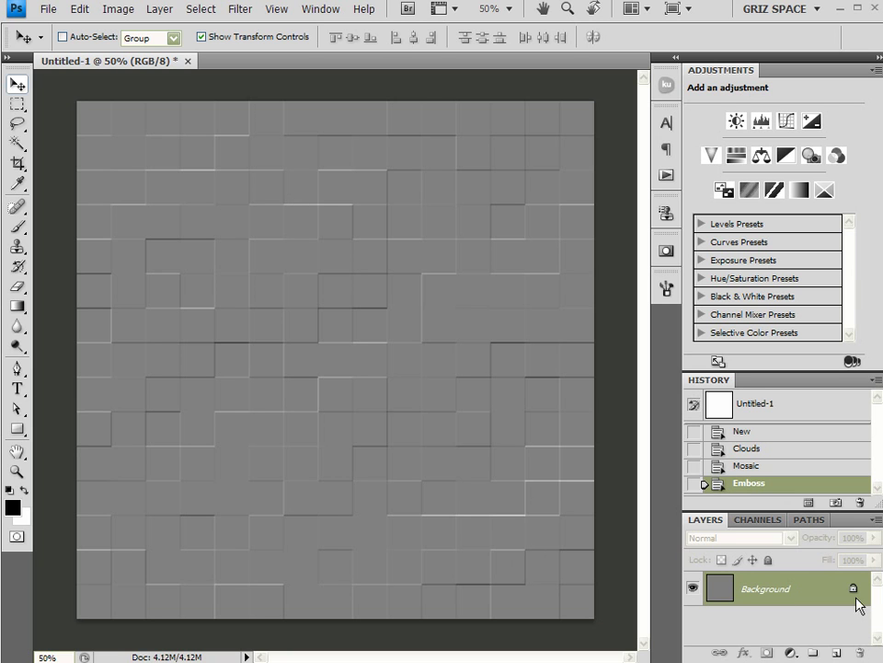
Add a new layer above the Background and fill it with rendered Clouds
click(838, 653)
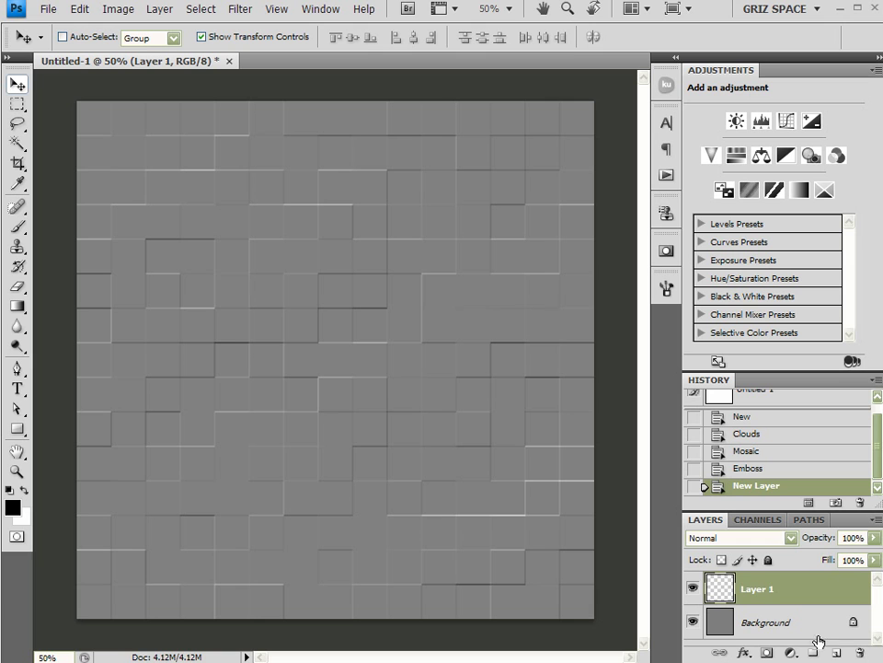
click(242, 11)
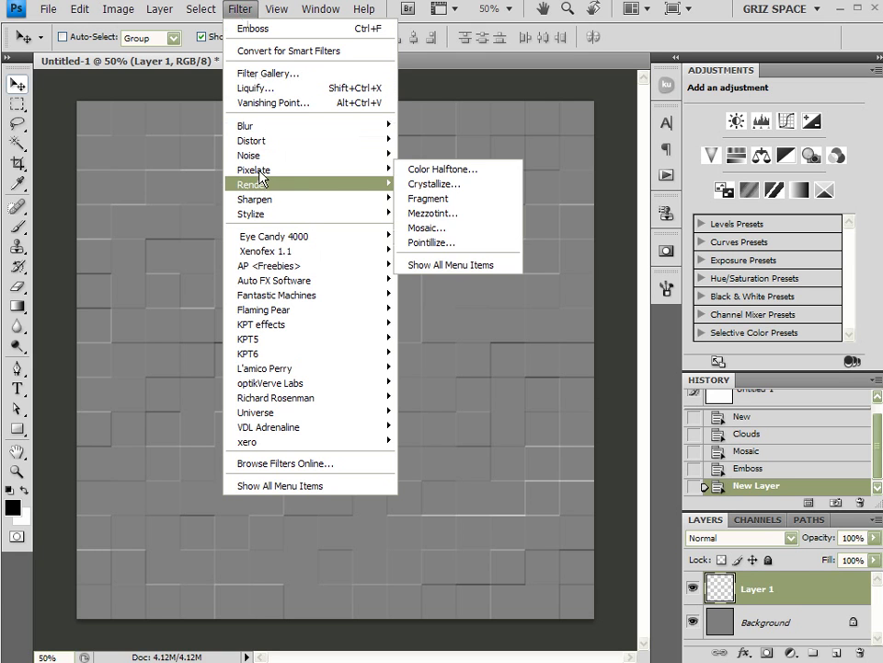
mouse_move(263, 186)
click(436, 186)
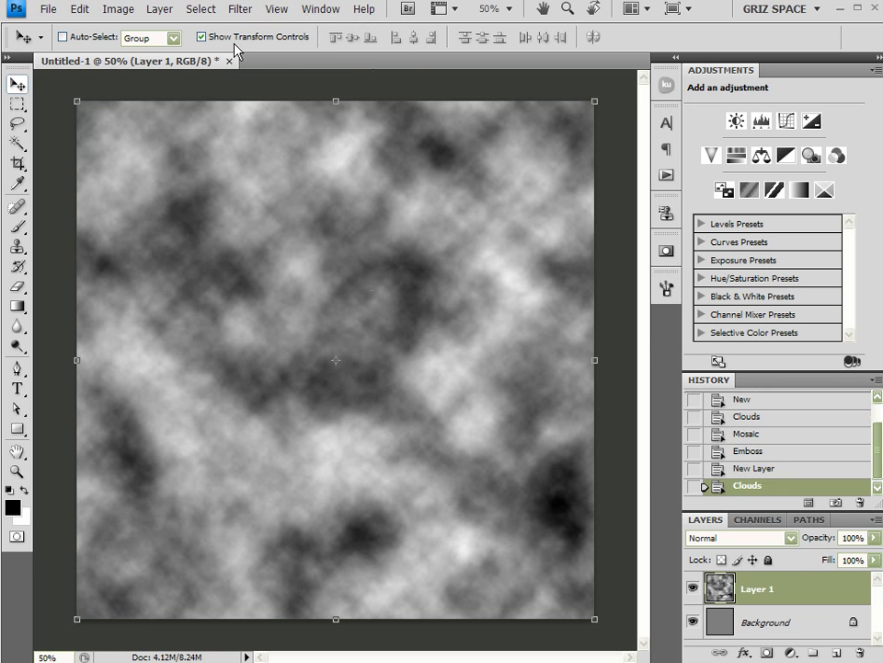
Apply a Mosaic filter with a cell size of 20 to the clouds on Layer 1
click(244, 14)
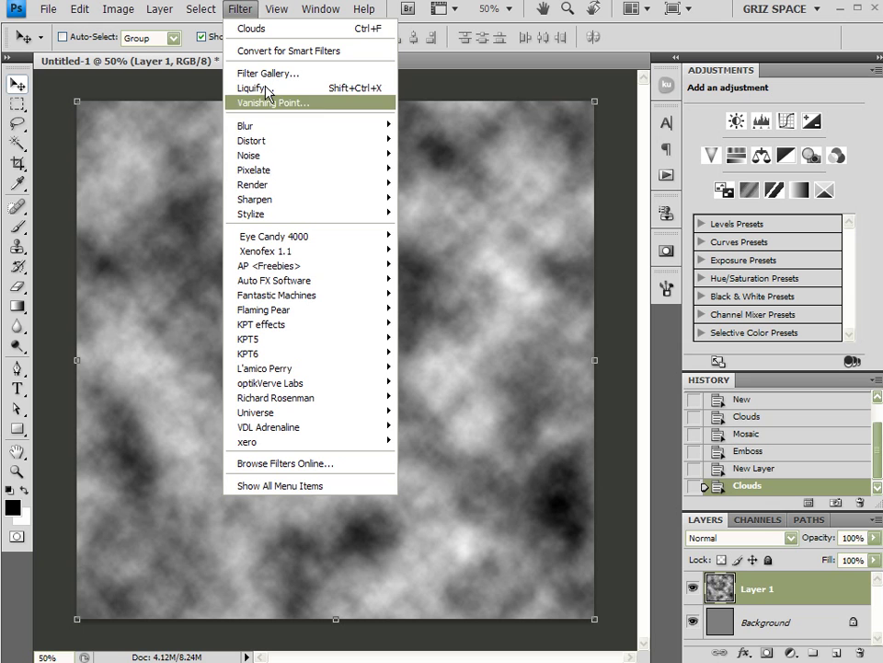
mouse_move(343, 175)
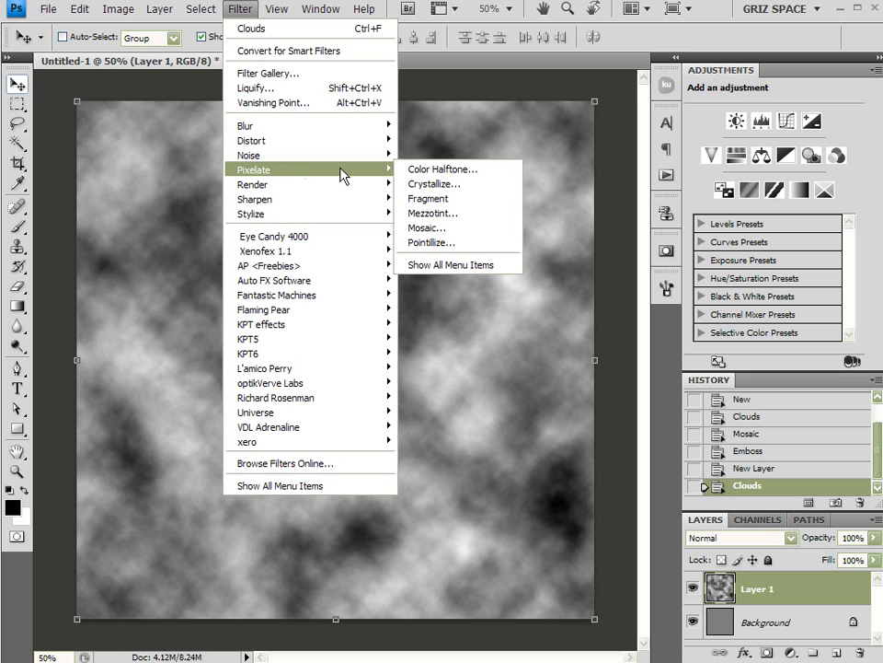
click(460, 230)
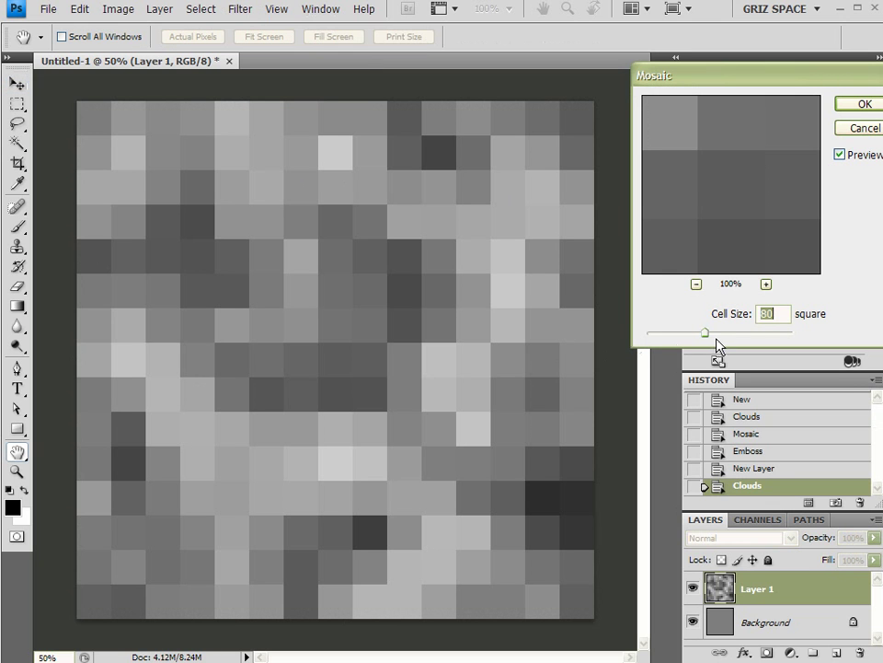
text(20)
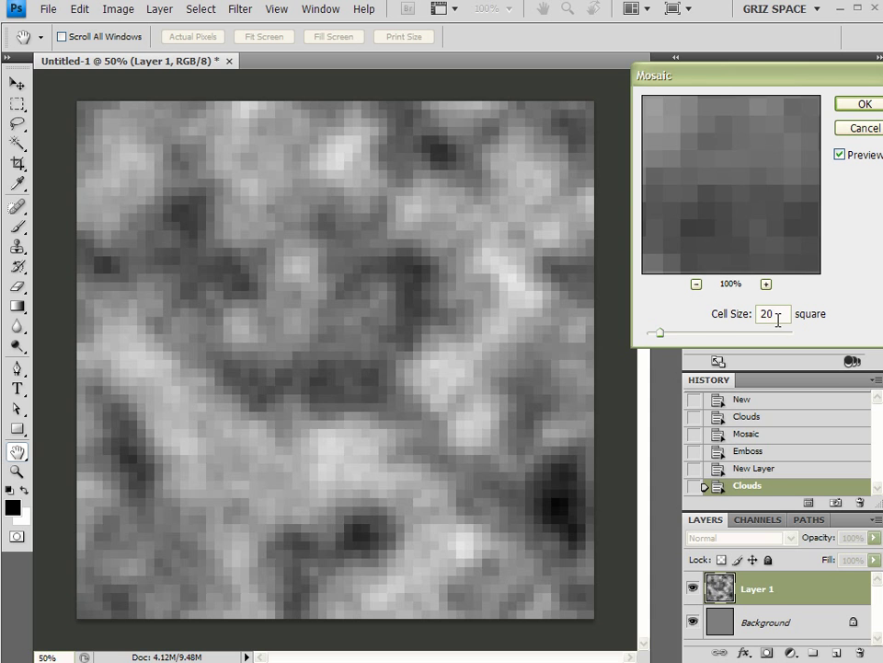
click(859, 105)
key(v)
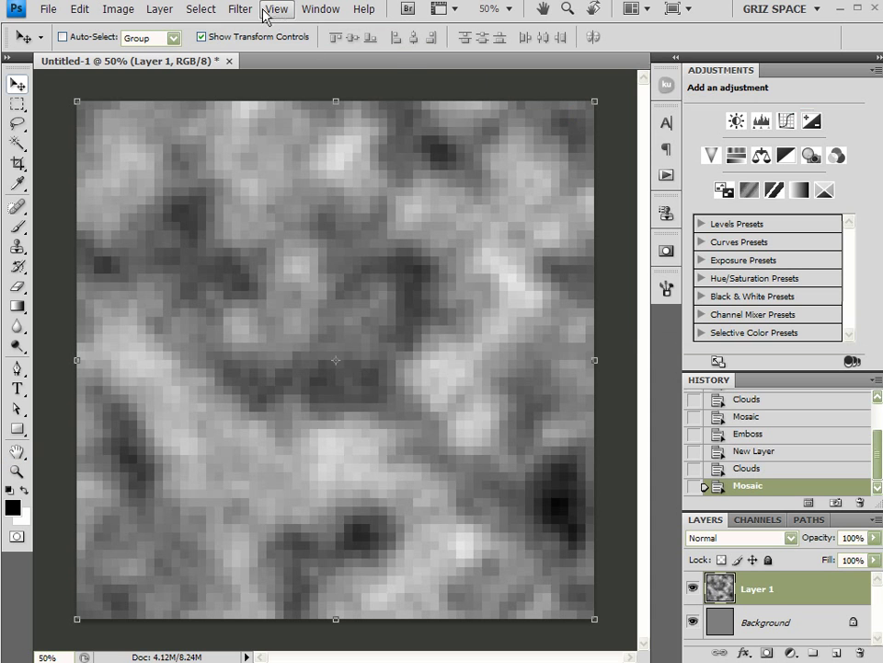
Apply the Find Edges filter to the fine mosaic on Layer 1
click(241, 9)
mouse_move(281, 215)
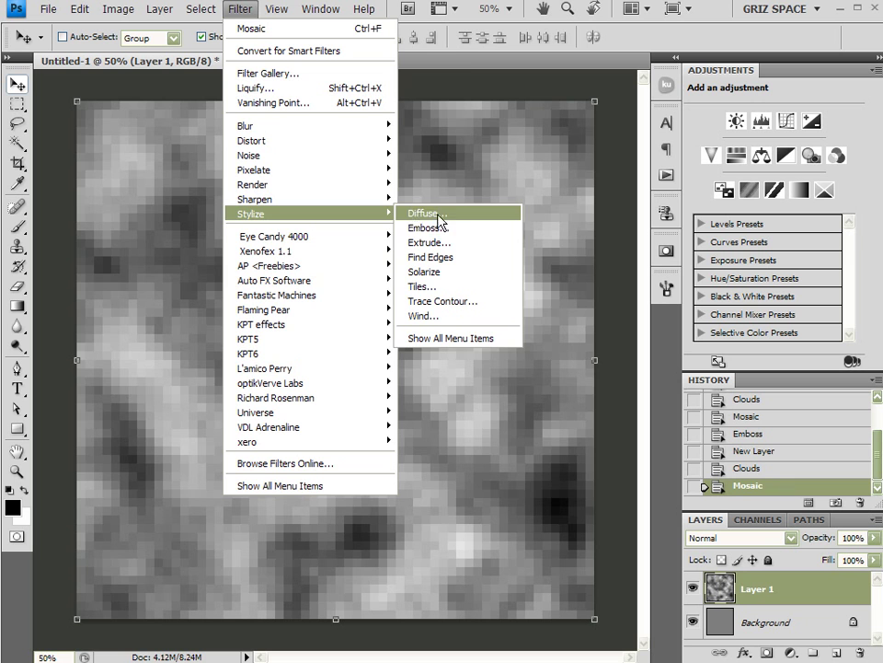
click(457, 257)
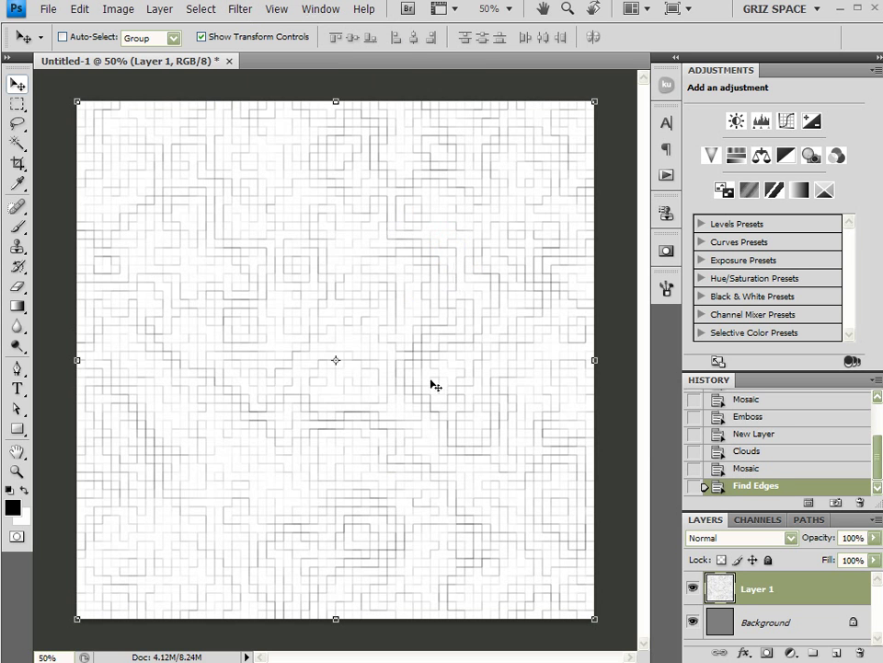
Adjust Layer 1's Levels by lowering the white input level and setting the midtones to 0.43, leaving only the stronger lines
scroll(426, 405, up, 2)
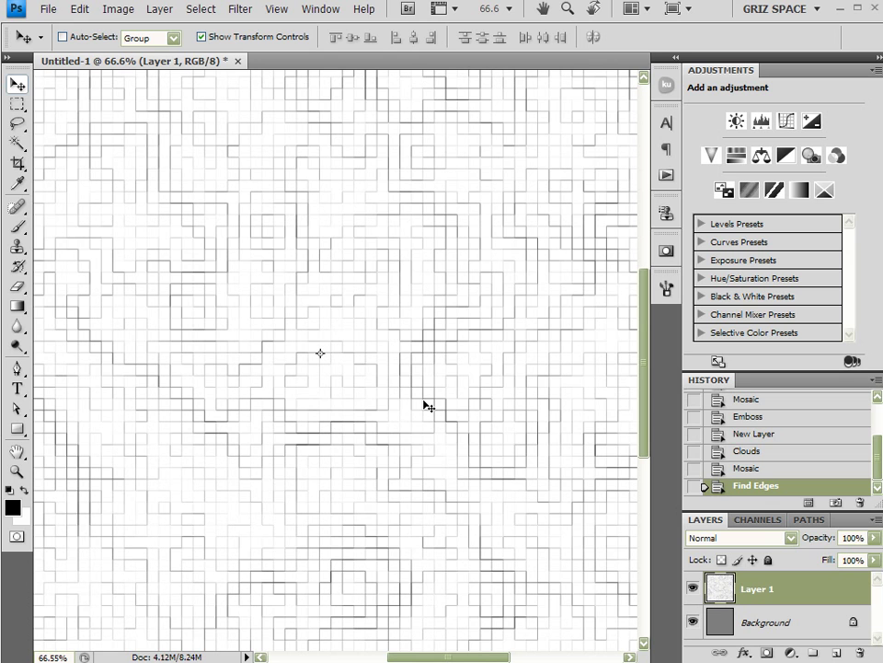
key(ctrl+l)
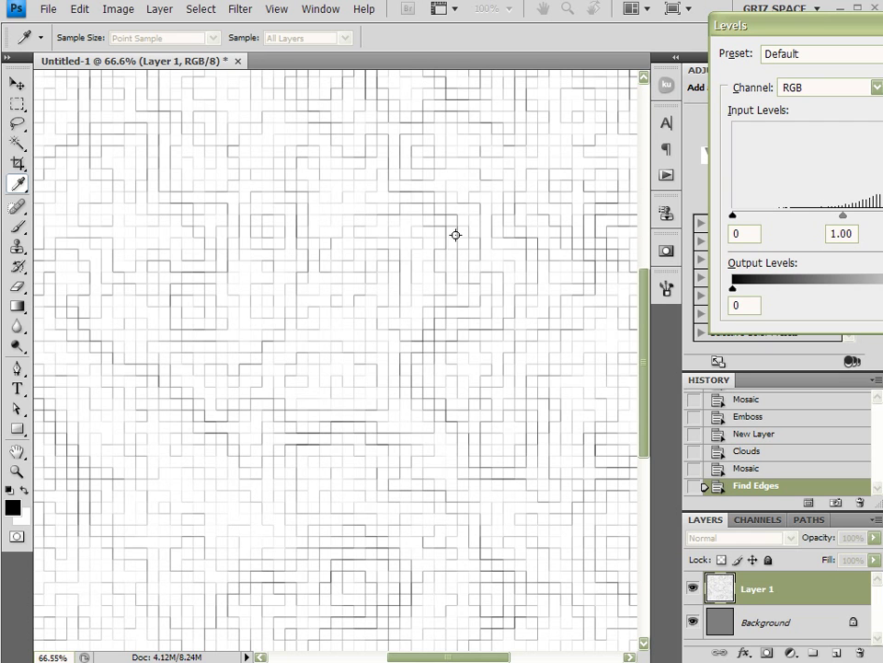
drag(882, 217, 882, 219)
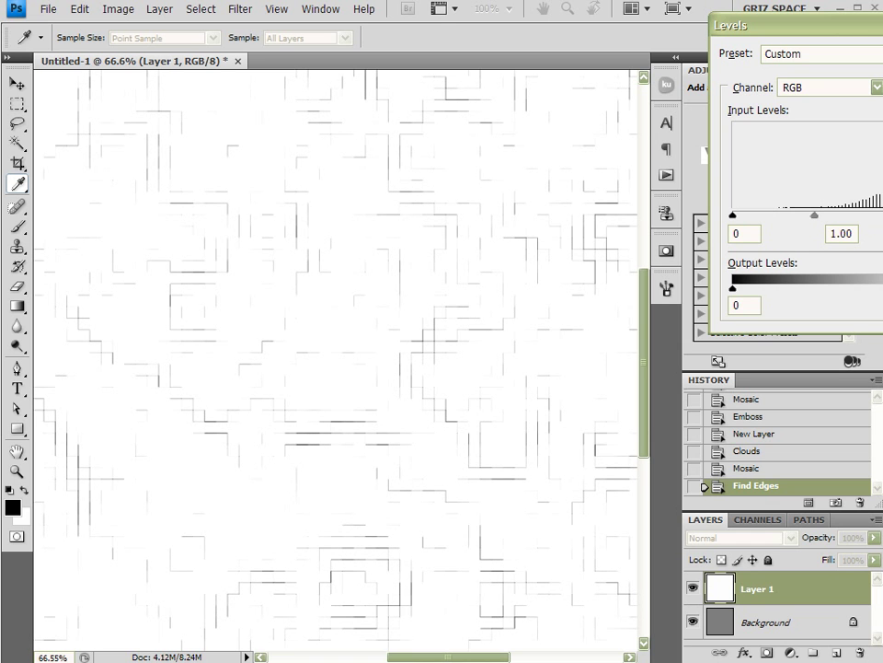
drag(813, 215, 854, 219)
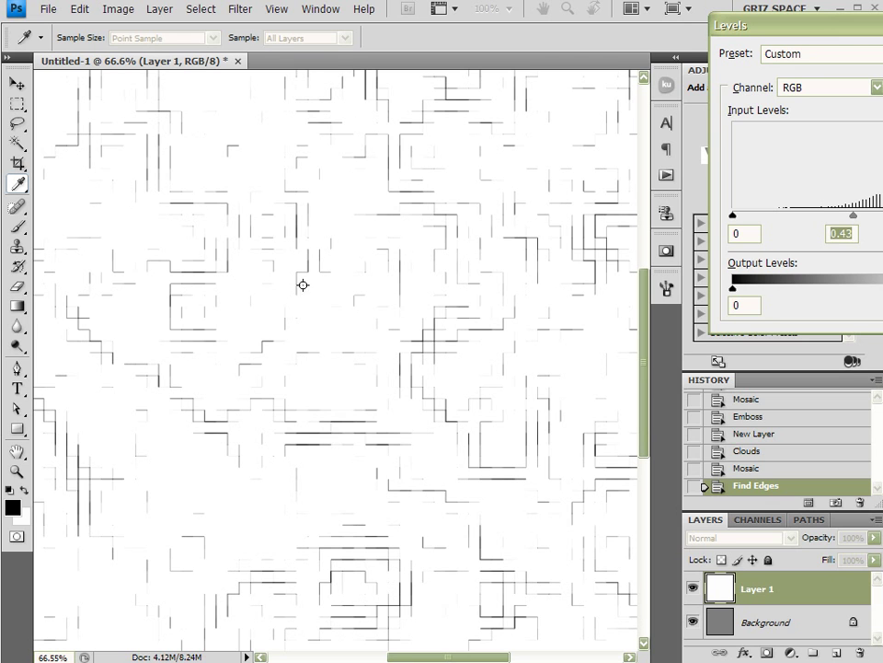
key(Return)
key(v)
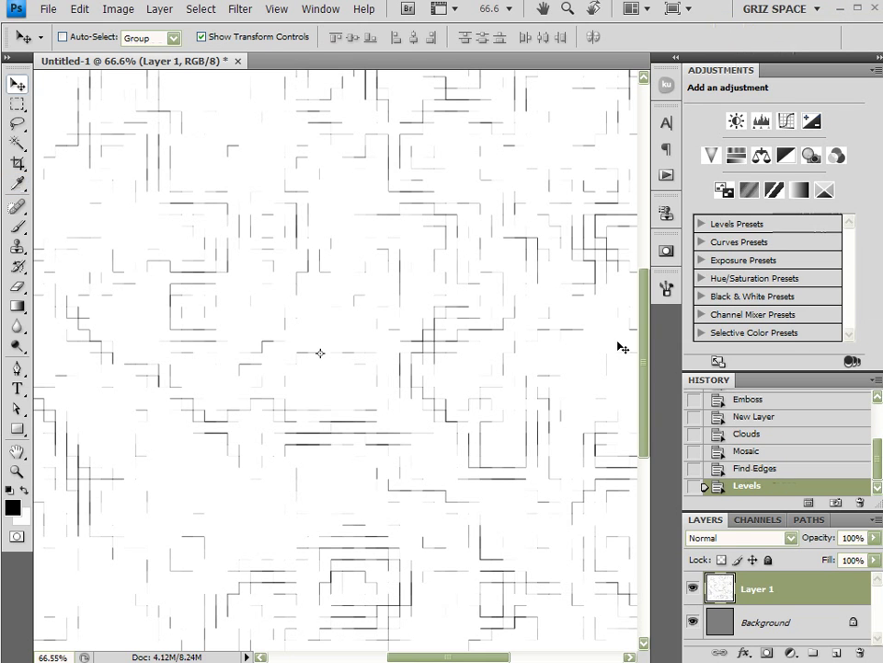
Remove the Adjustments panel from the workspace and enlarge the Layers panel to show more layers
scroll(554, 312, down, 1)
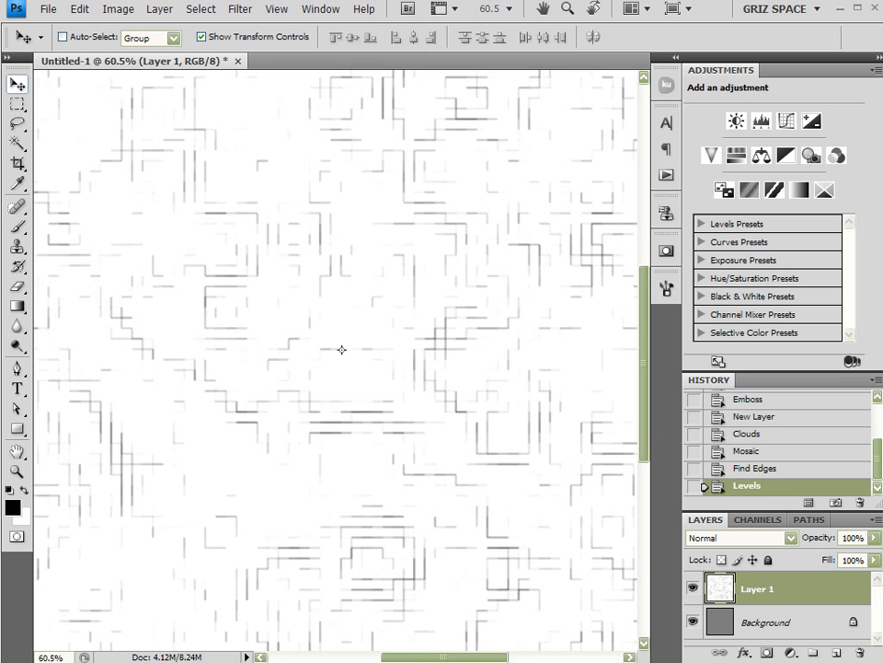
click(879, 57)
click(879, 58)
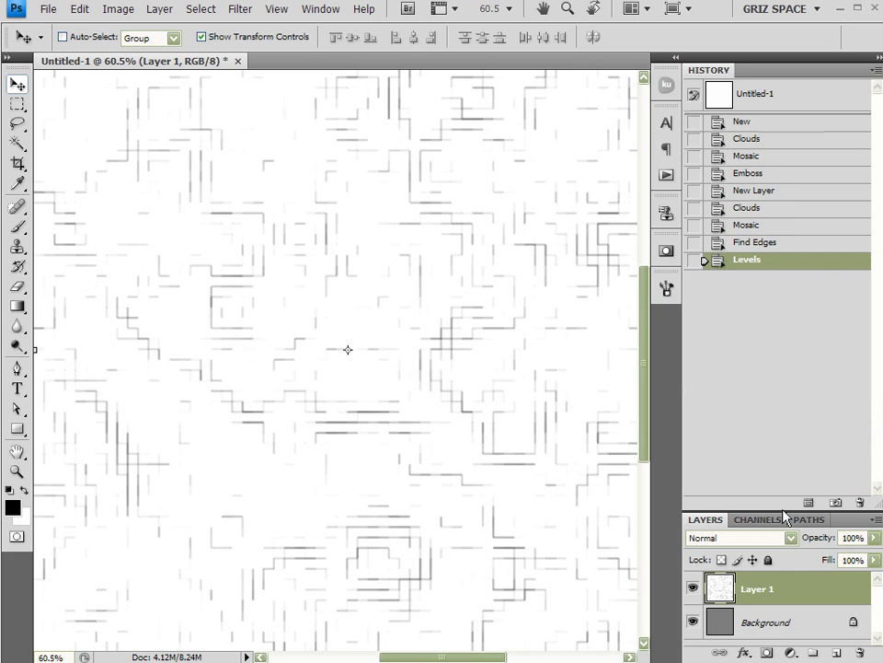
drag(784, 511, 760, 350)
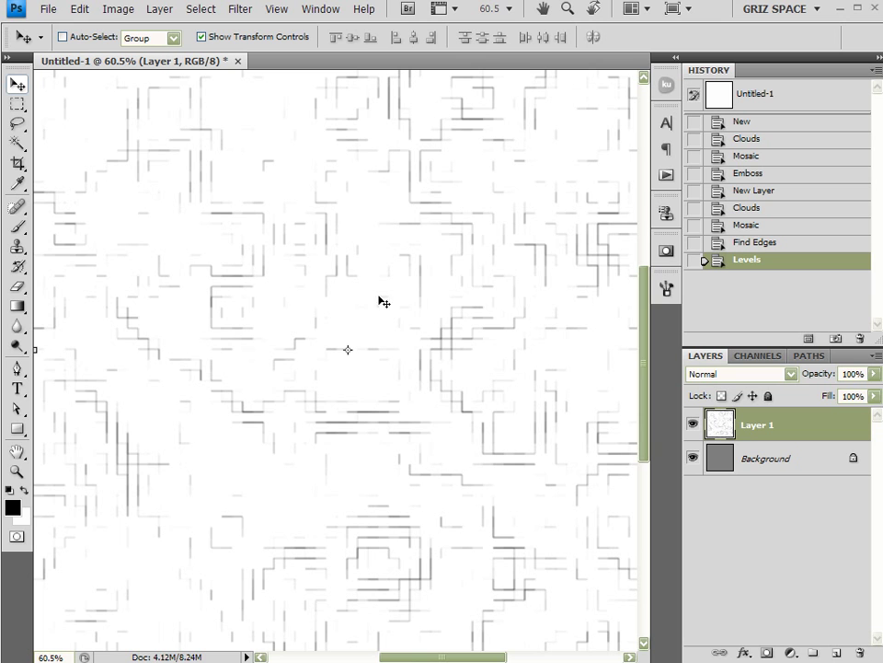
Load the composite RGB channel's brightness as a selection and return to the layers with the whole canvas in view
click(764, 357)
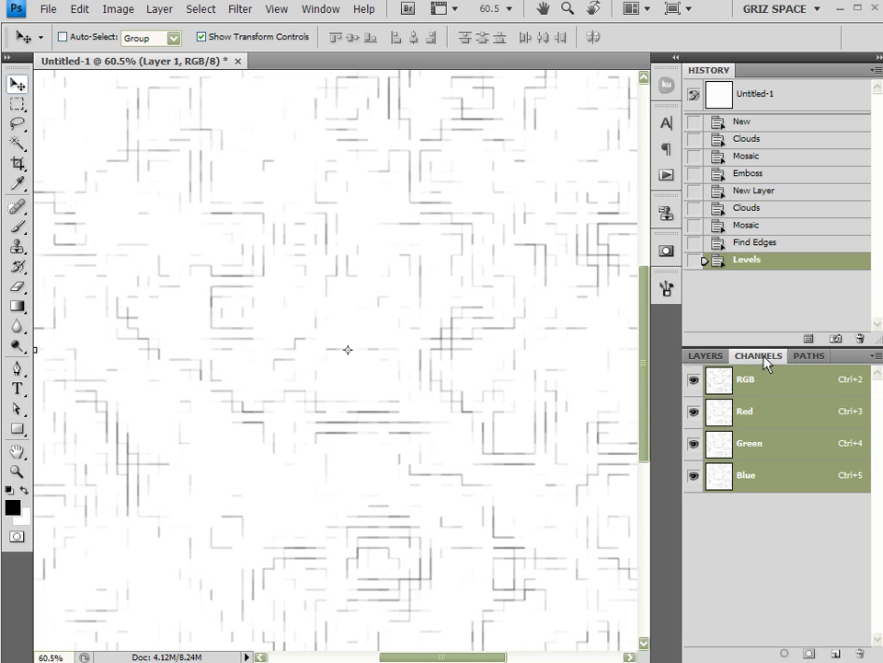
ctrl+click(720, 384)
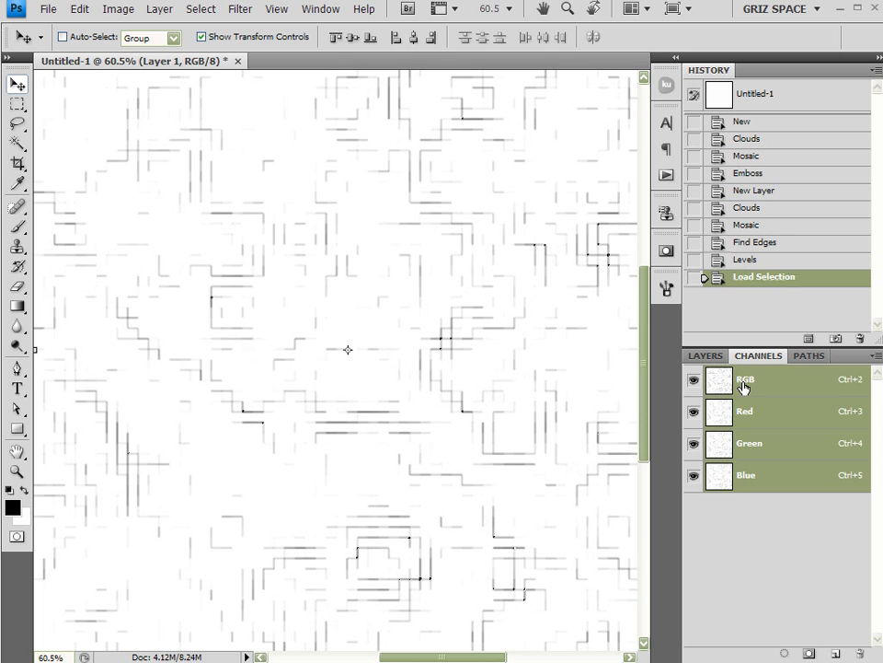
click(718, 359)
key(ctrl+0)
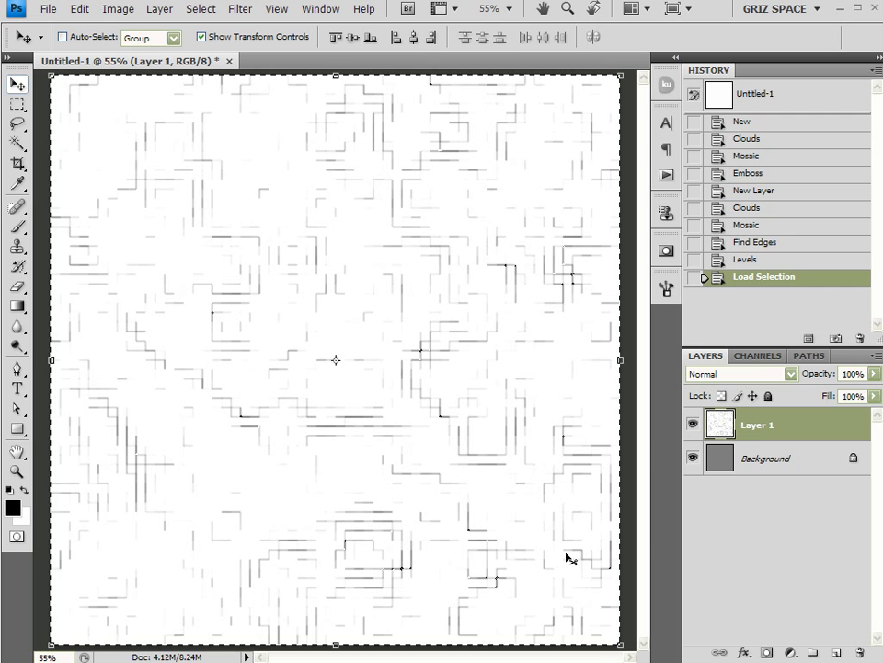
Delete the selected white areas from Layer 1, leaving only its circuit lines in their original position, and deselect
click(712, 357)
click(737, 423)
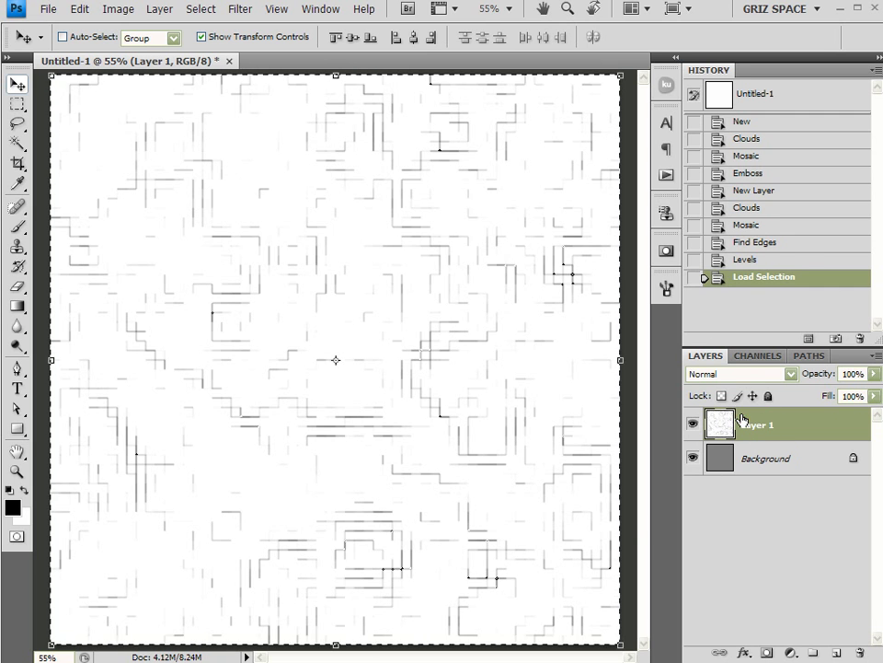
key(Delete)
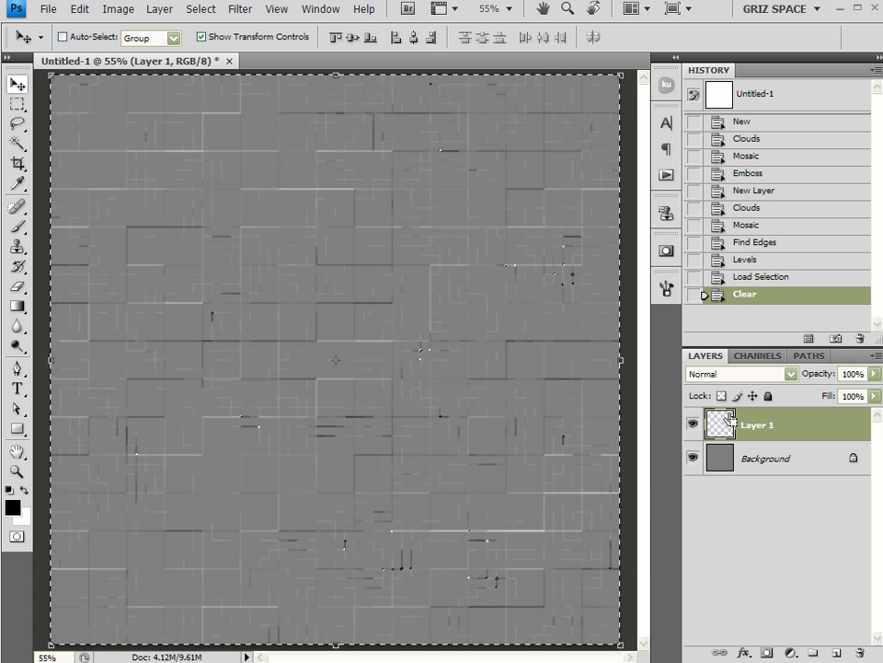
key(ctrl+d)
drag(442, 367, 502, 309)
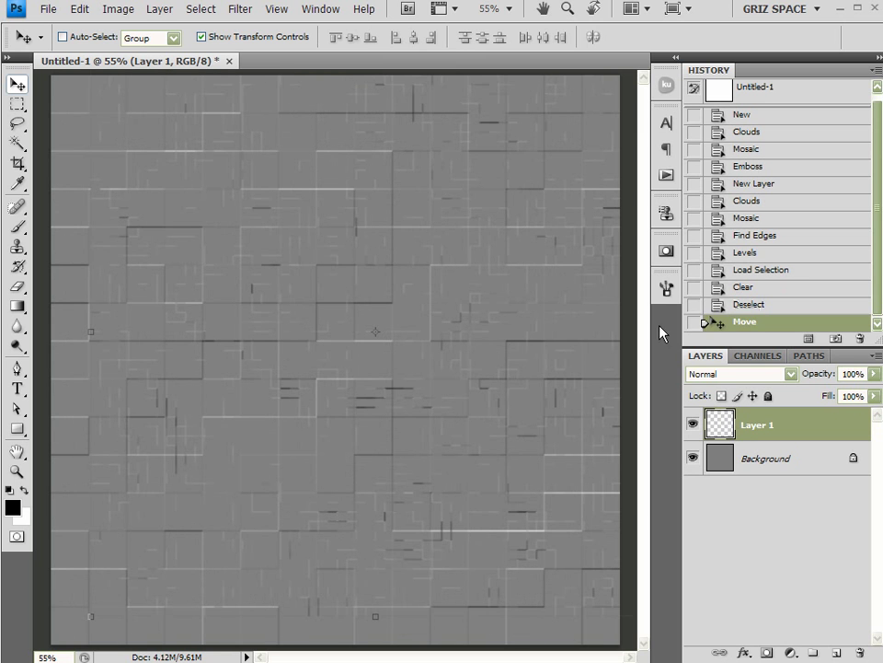
click(746, 307)
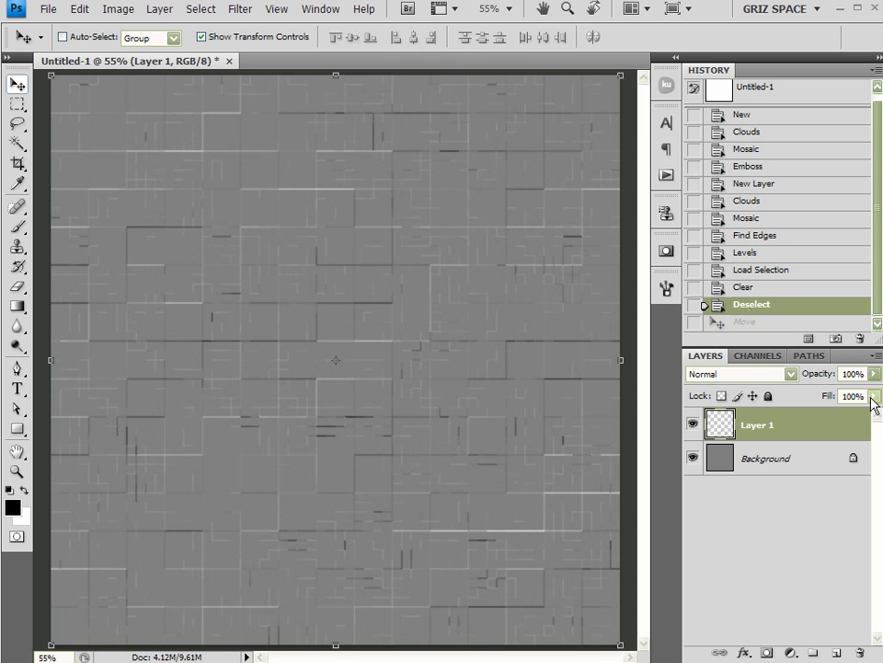
Set Layer 1's fill to 0% and add a Bevel and Emboss effect with the Chisel Hard technique
drag(876, 403, 766, 481)
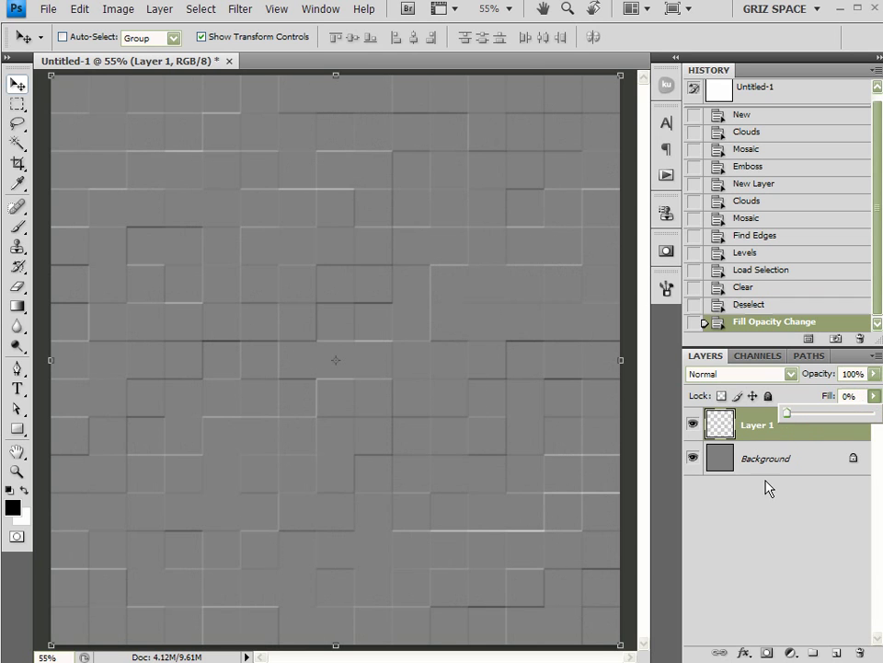
click(808, 436)
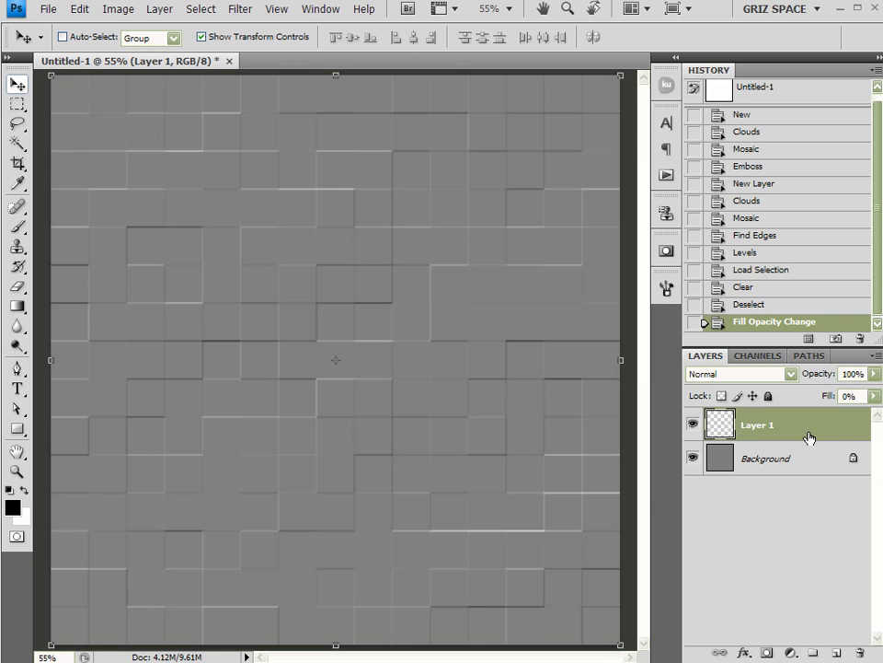
double_click(835, 423)
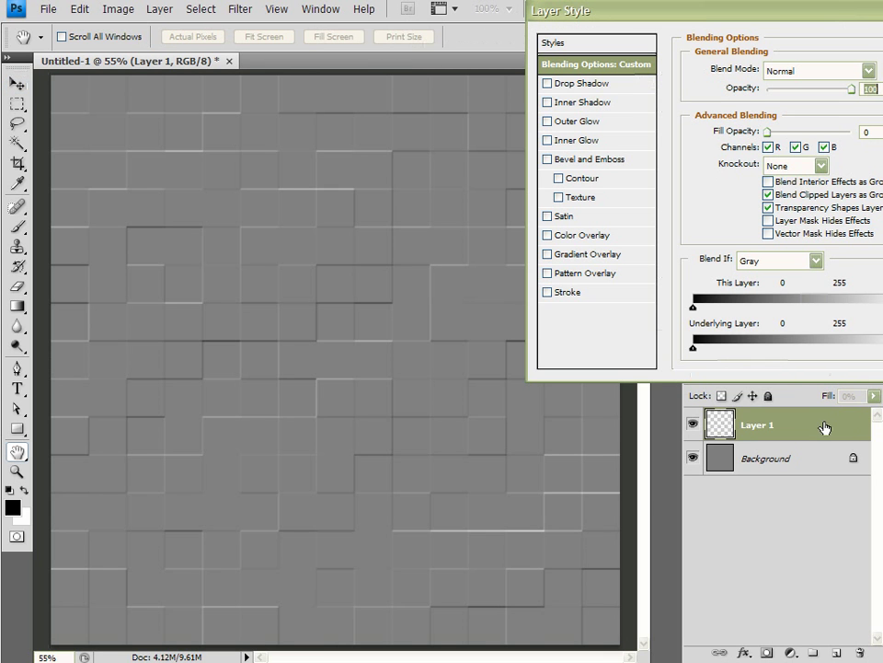
drag(767, 131, 729, 150)
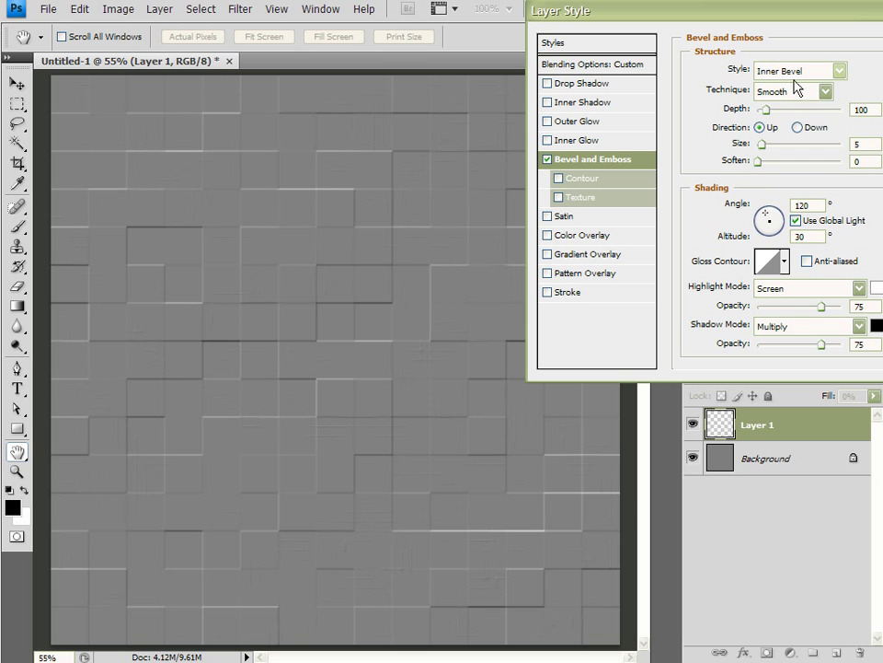
click(799, 88)
click(784, 115)
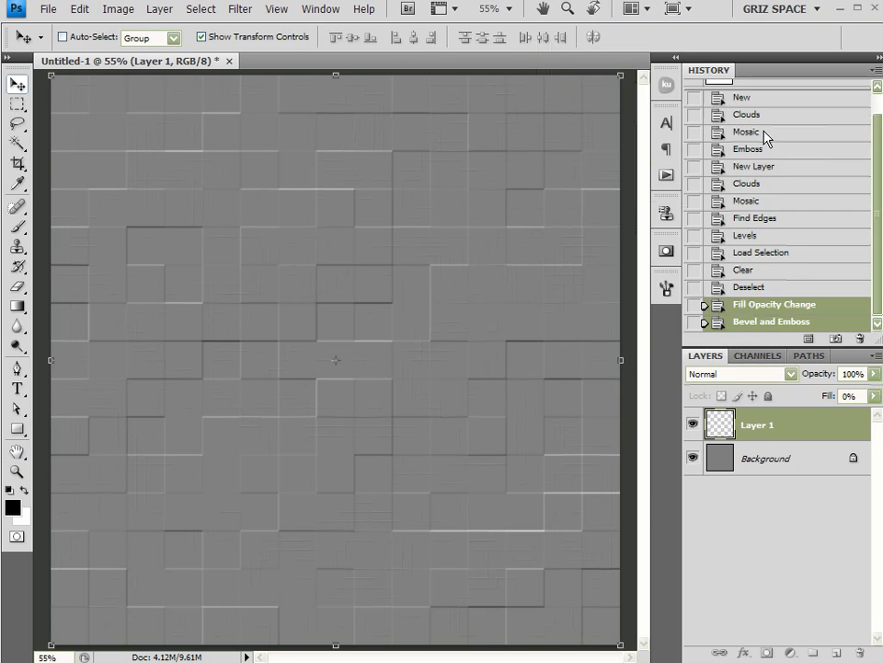
Reopen Layer 1's Bevel and Emboss settings and lower the bevel size, keeping the Chisel Hard technique
scroll(281, 286, up, 3)
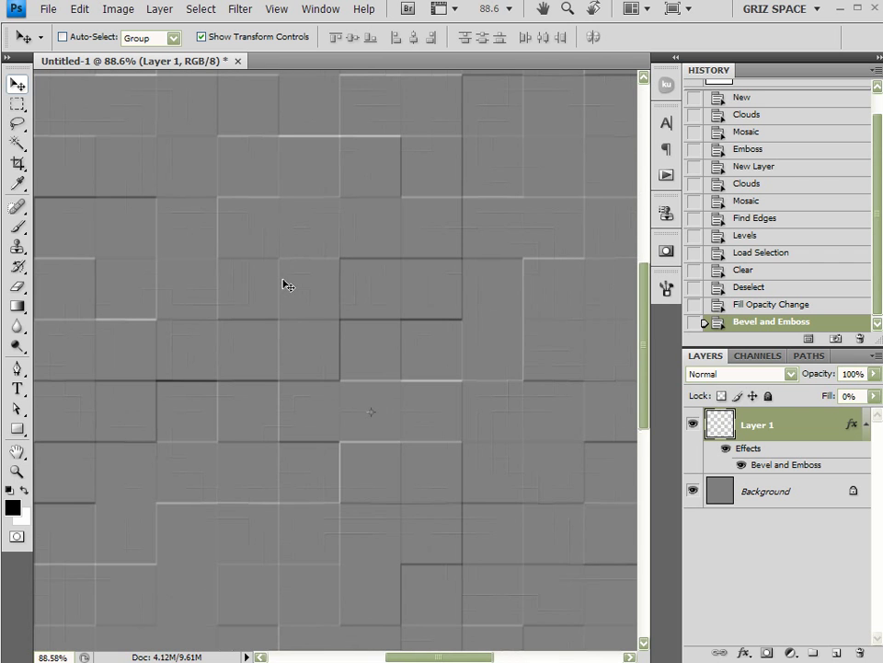
double_click(842, 465)
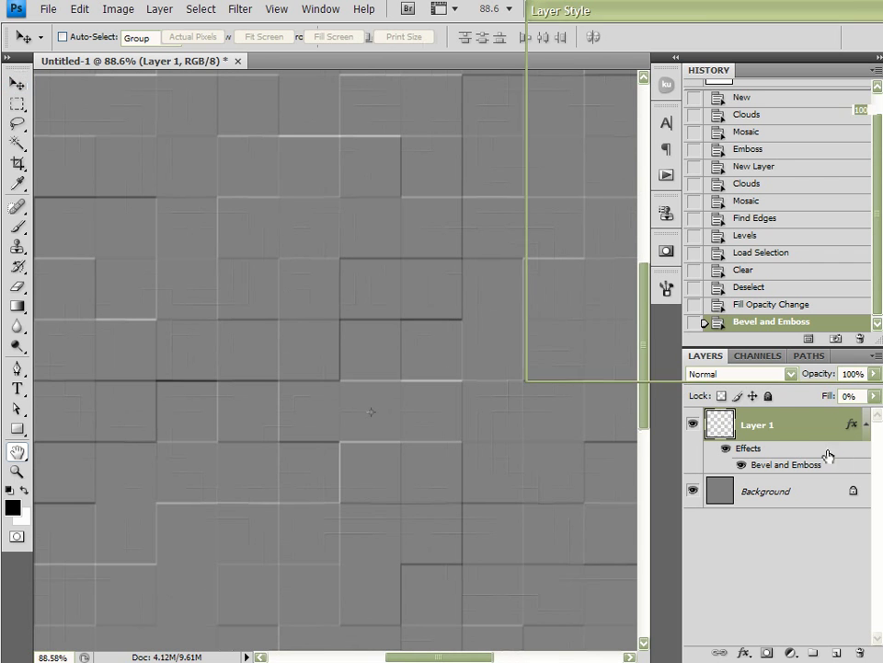
drag(806, 17, 855, 0)
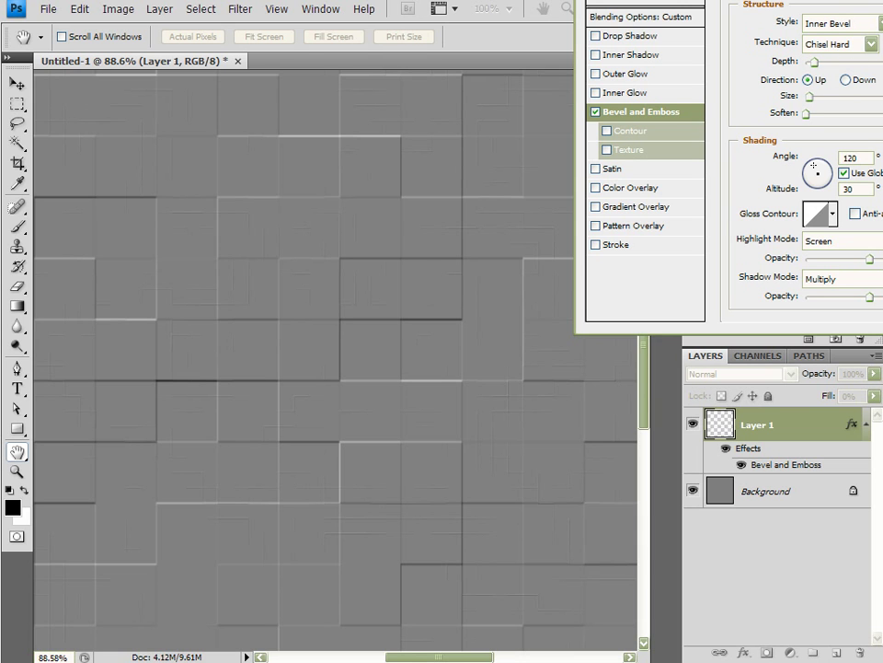
click(869, 43)
click(859, 43)
Try the Outer Bevel, Pillow Emboss and Stroke Emboss styles on Layer 1's bevel effect
click(857, 24)
click(856, 38)
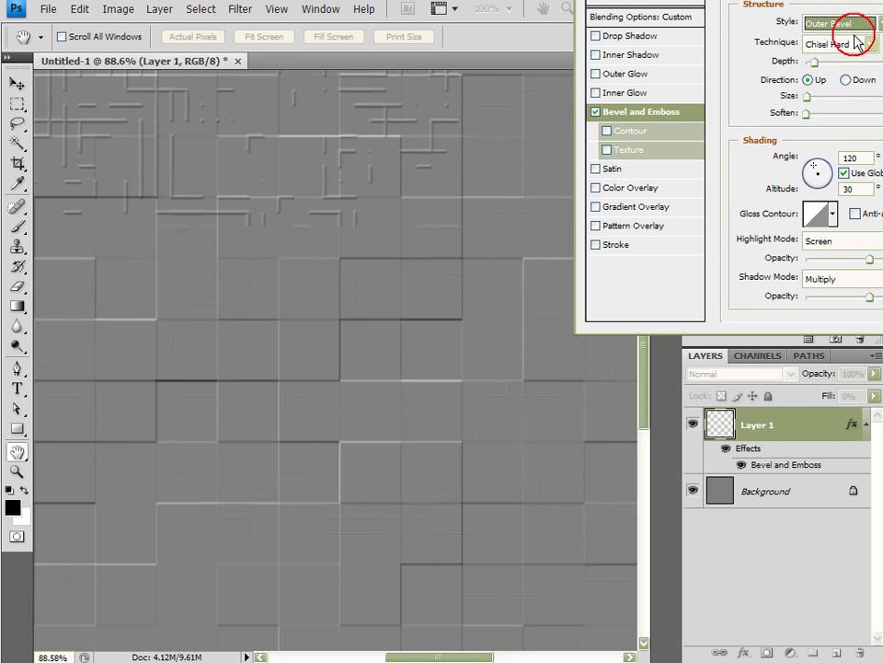
key(Down)
key(Down)
key(Down)
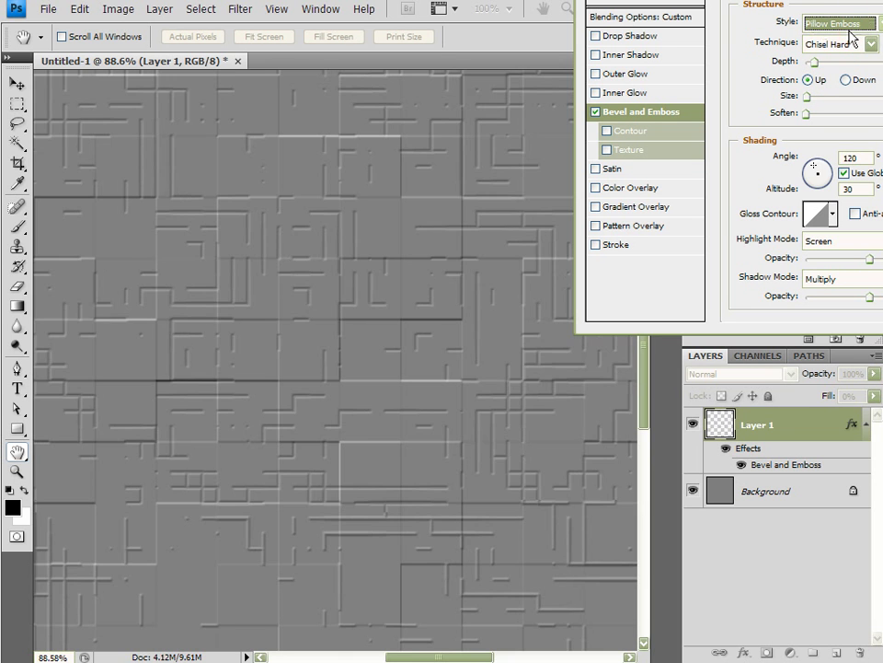
key(Down)
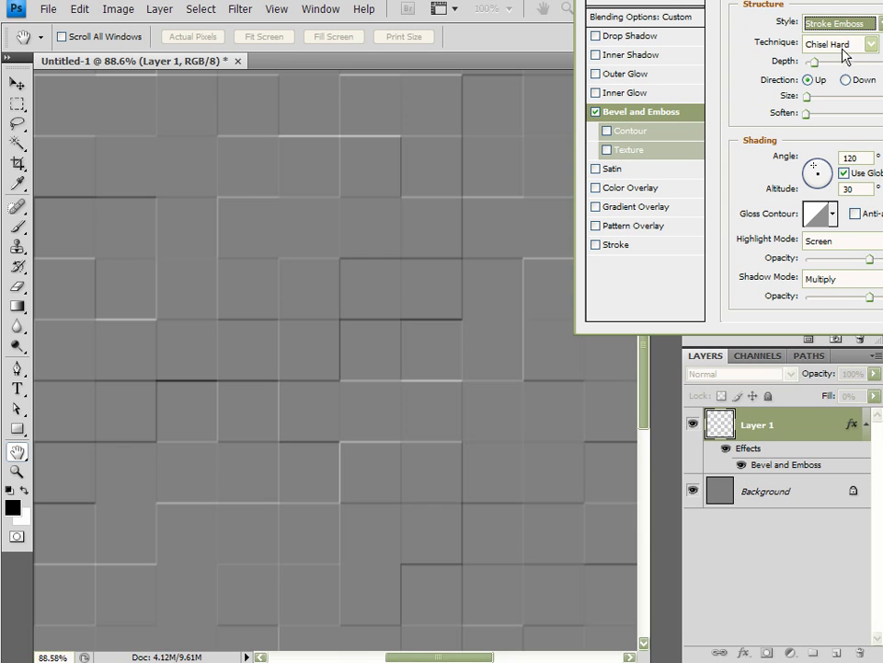
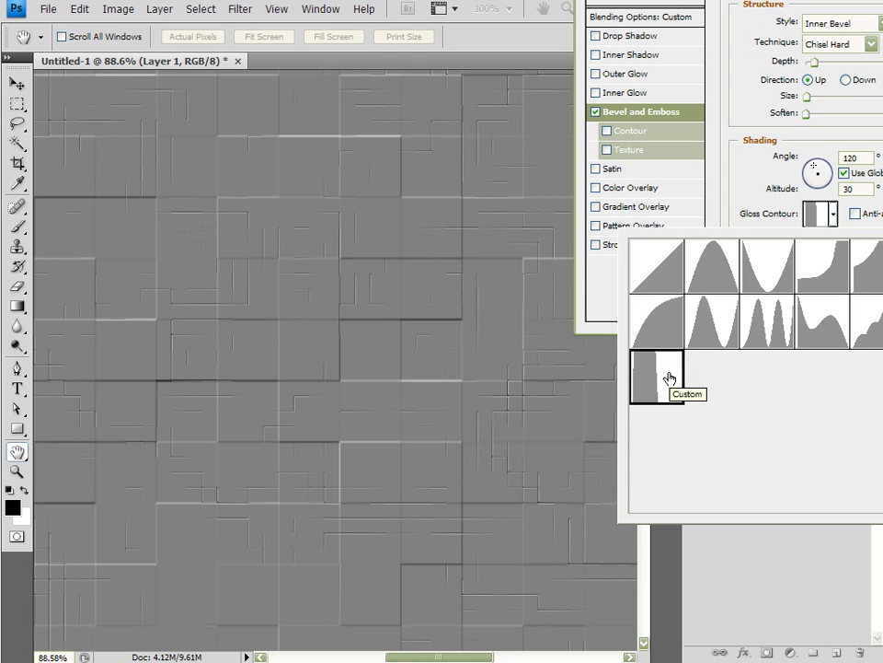
Apply the Custom gloss contour to the bevel and set its first upper mapping point to input 2% and output 88%
double_click(670, 379)
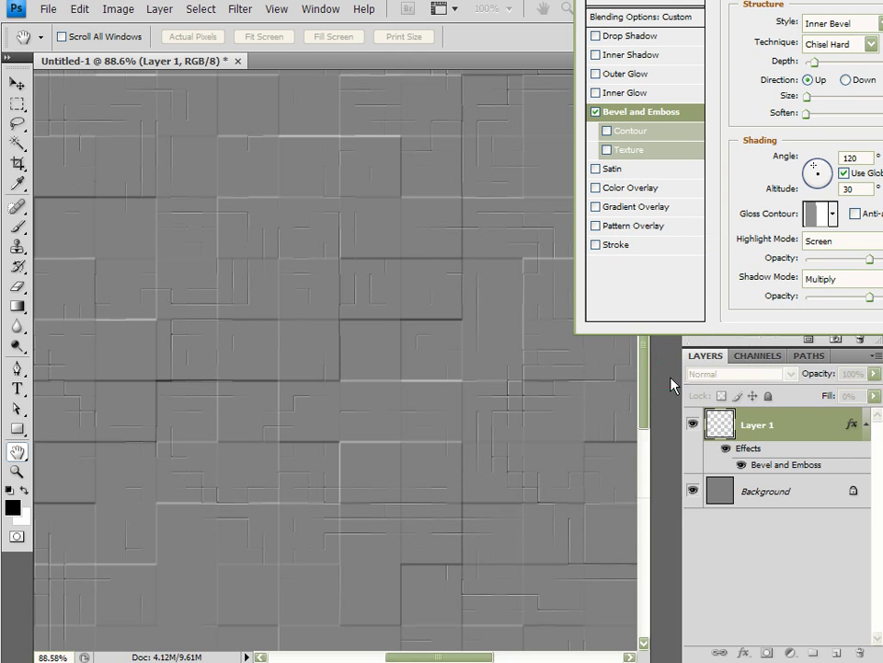
click(818, 217)
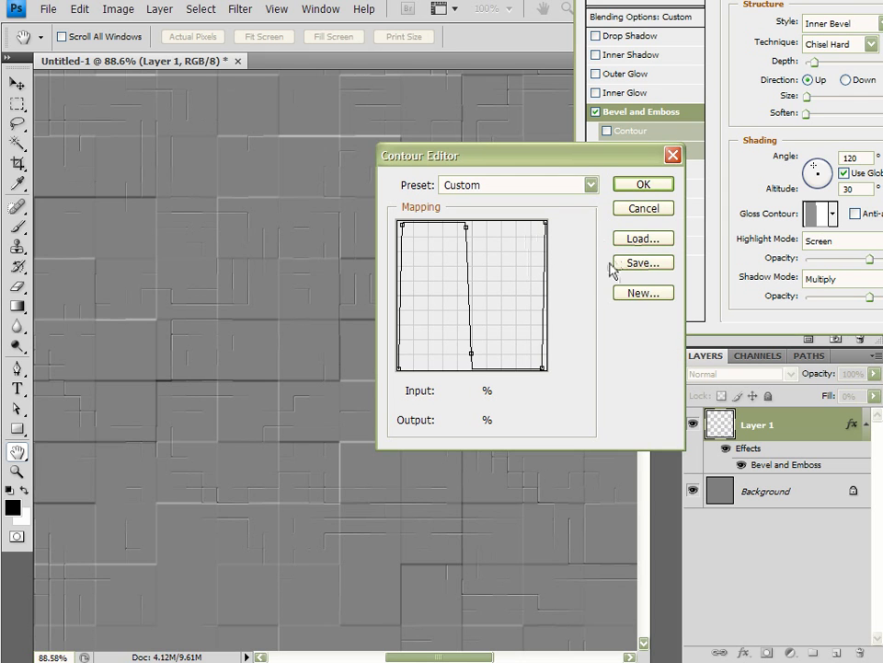
mouse_move(404, 225)
mouse_down()
mouse_move(445, 285)
mouse_move(397, 234)
mouse_move(402, 244)
mouse_up()
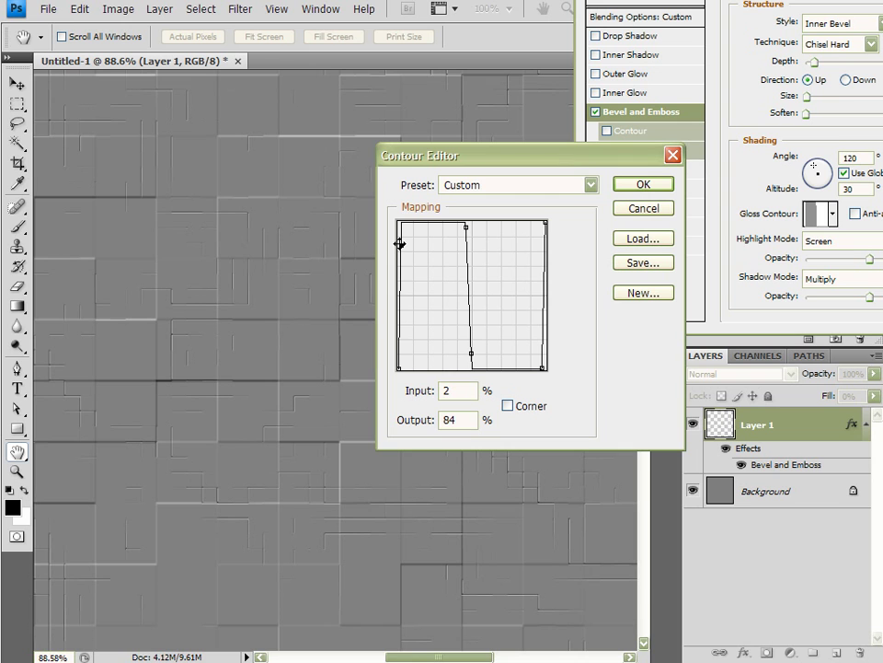
mouse_move(403, 244)
mouse_down()
mouse_move(395, 244)
mouse_move(424, 278)
mouse_move(391, 255)
mouse_move(403, 233)
mouse_move(393, 241)
mouse_up()
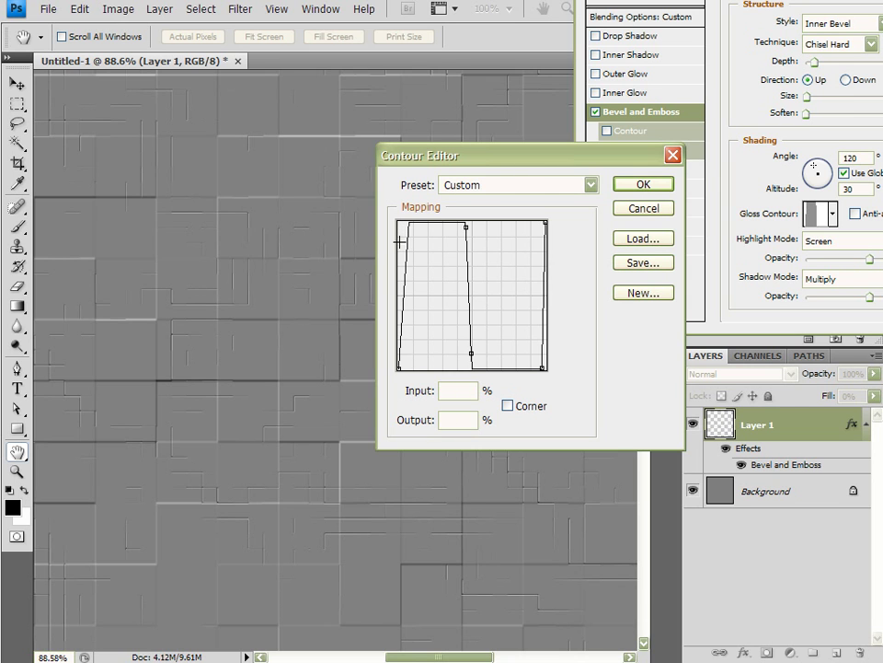
click(402, 240)
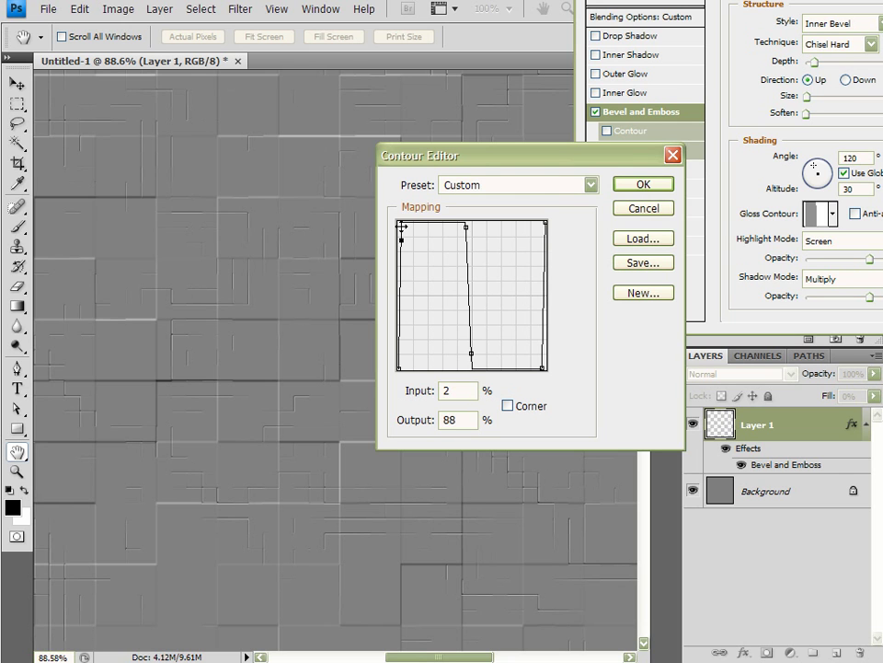
click(643, 184)
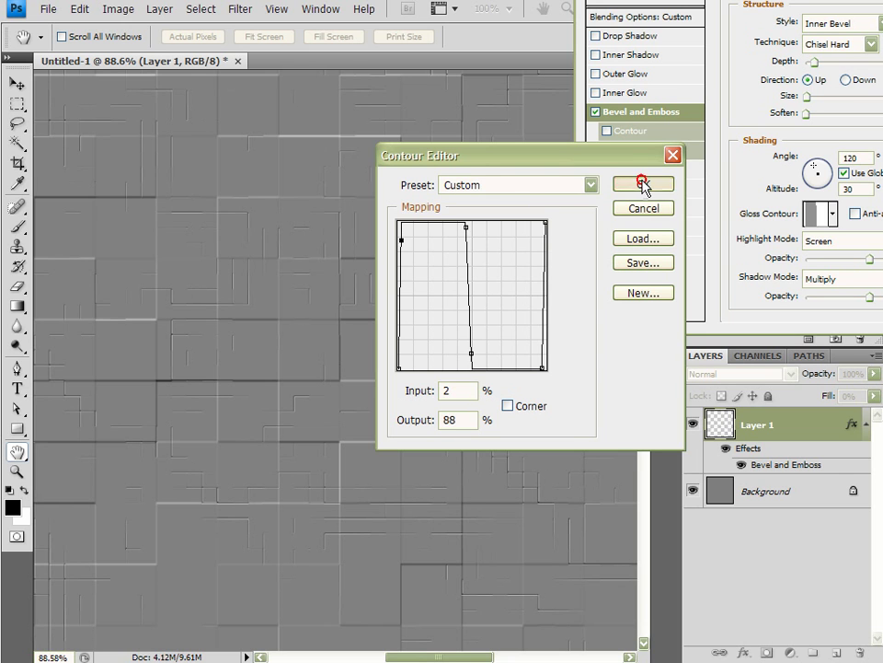
Raise the bevel's highlight and shadow opacities and apply the revised effect to Layer 1
drag(870, 296, 882, 259)
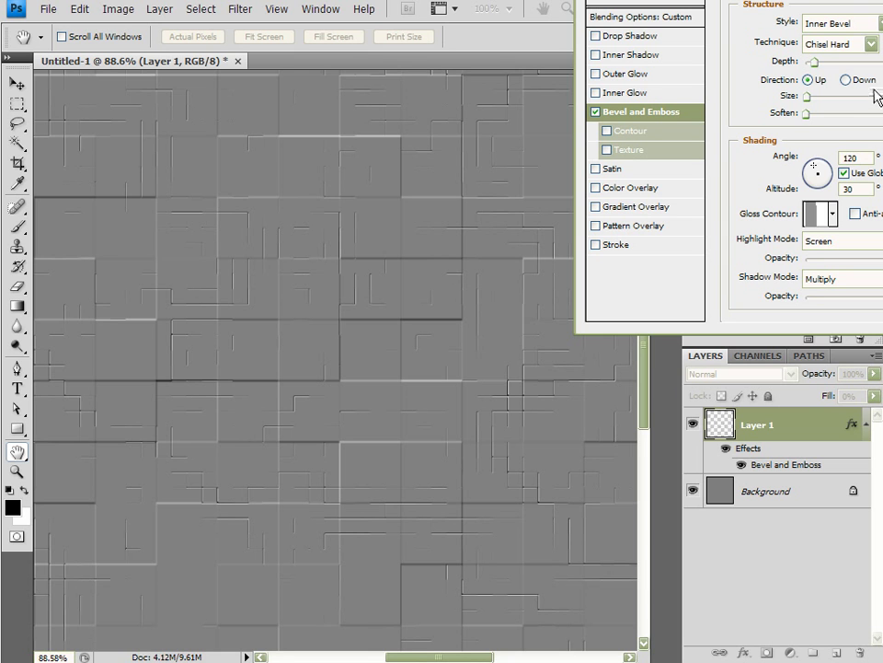
key(Return)
scroll(467, 312, down, 3)
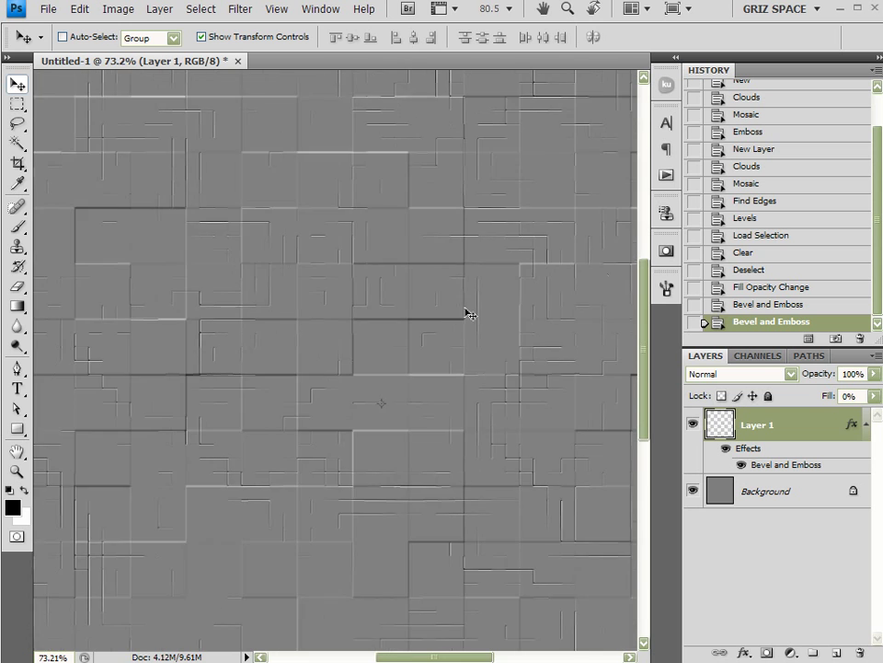
scroll(468, 312, down, 4)
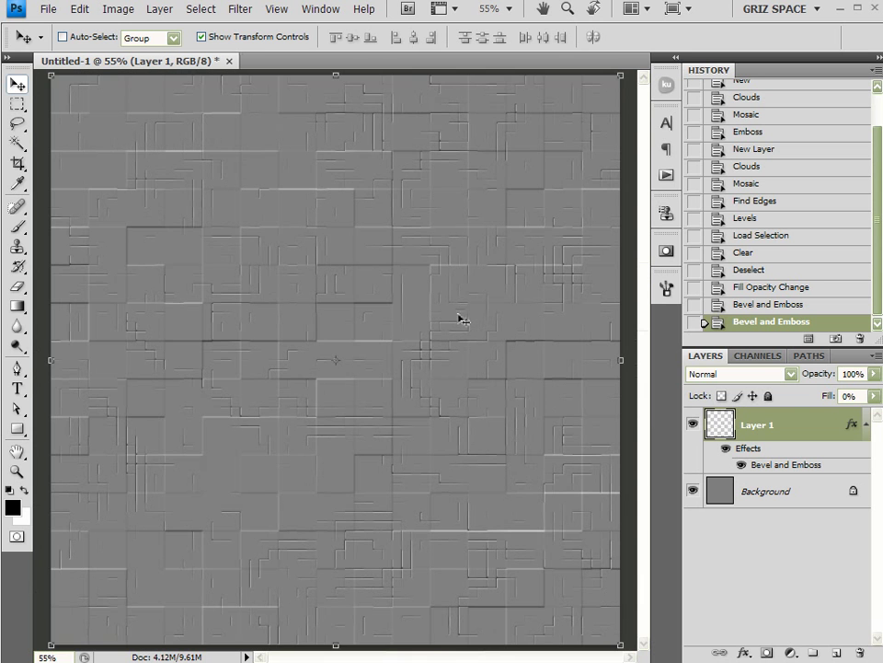
Examine the beveled circuit lines over the panel texture up close and across the whole canvas
scroll(438, 347, up, 3)
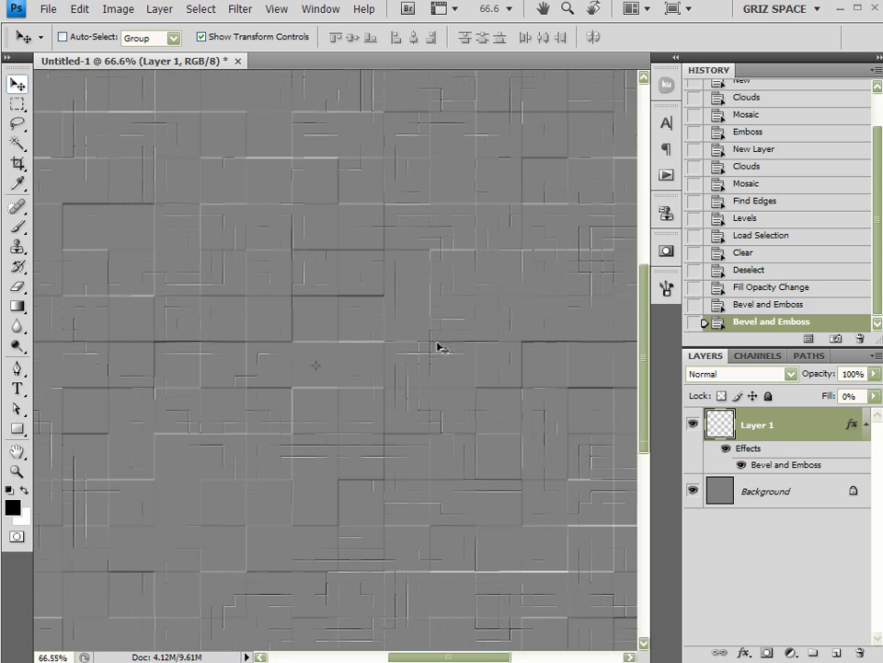
scroll(438, 348, up, 2)
scroll(428, 359, down, 3)
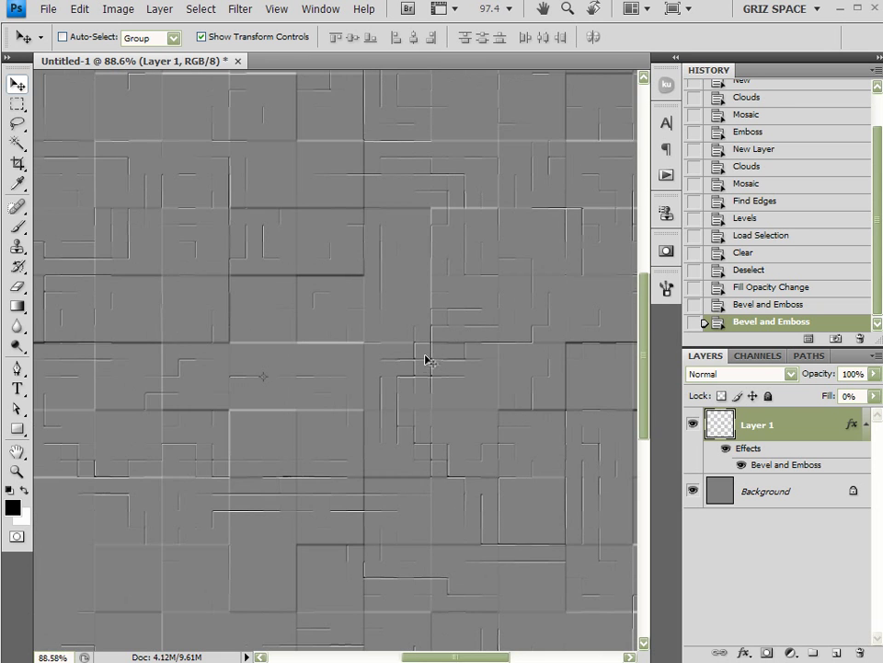
scroll(425, 363, down, 3)
scroll(429, 364, up, 1)
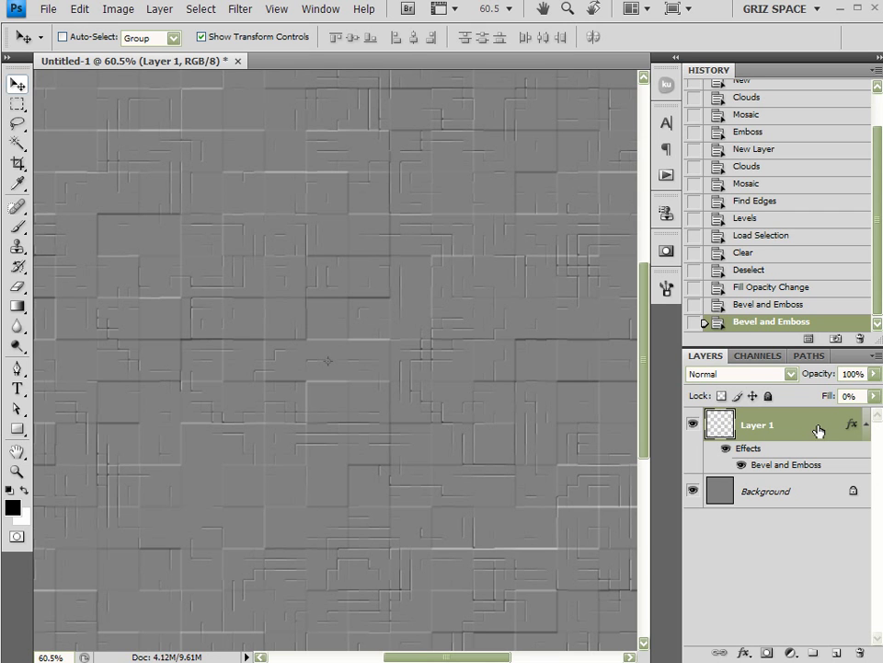
scroll(473, 335, up, 4)
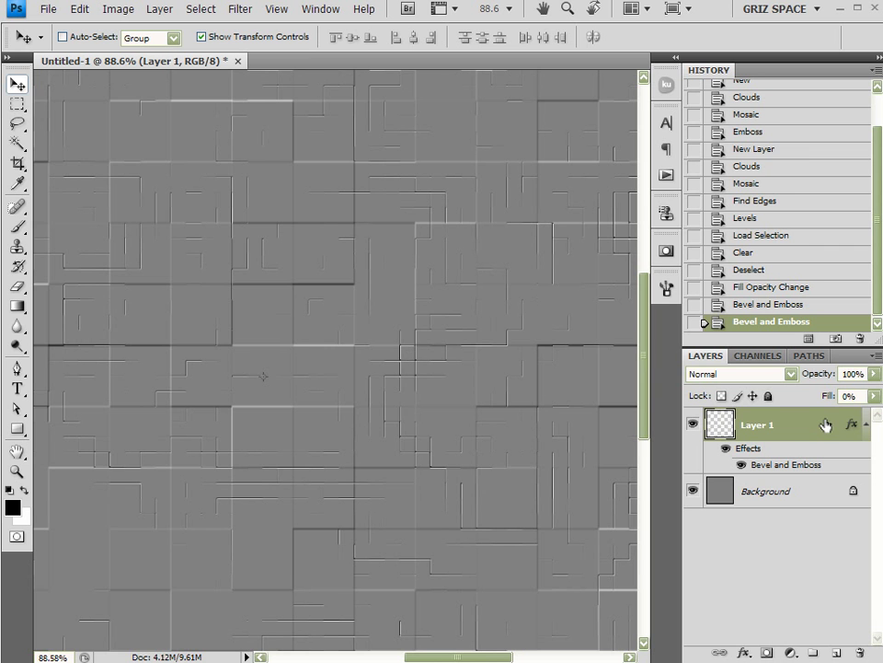
scroll(374, 395, down, 3)
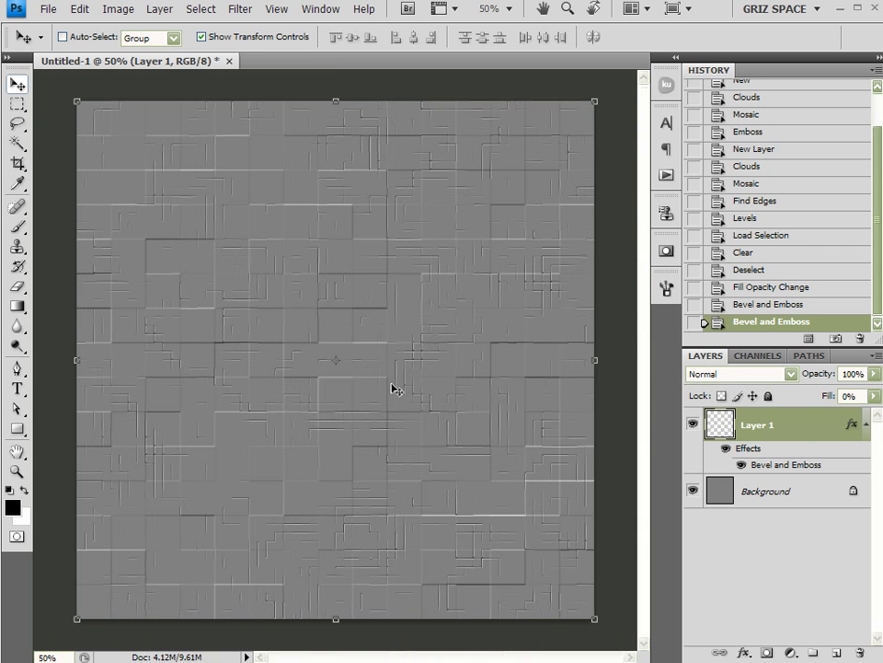
scroll(394, 388, up, 1)
Try overlaying a duplicate of Layer 1 flipped horizontally and vertically, and delete the copy
drag(828, 438, 827, 655)
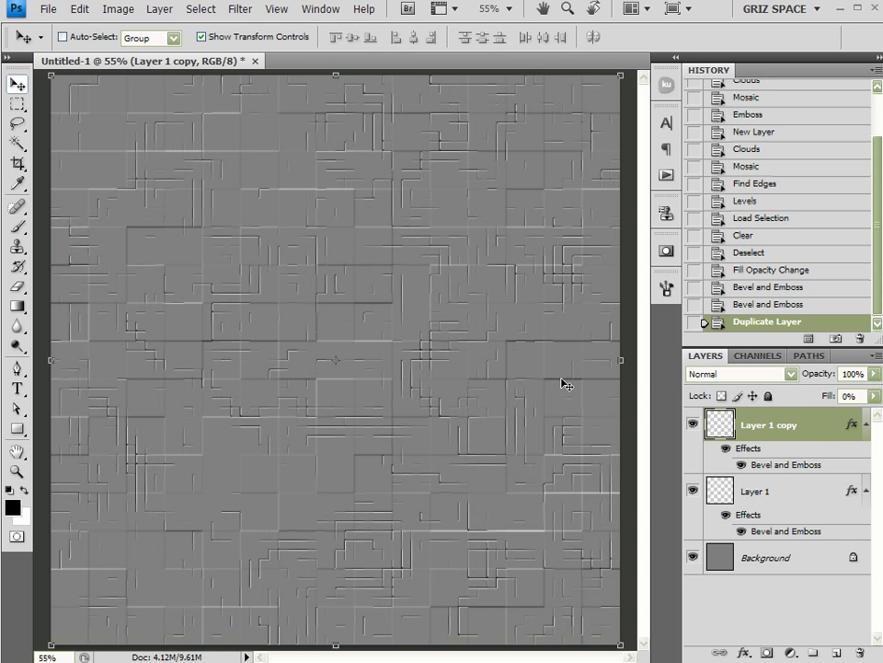
click(80, 9)
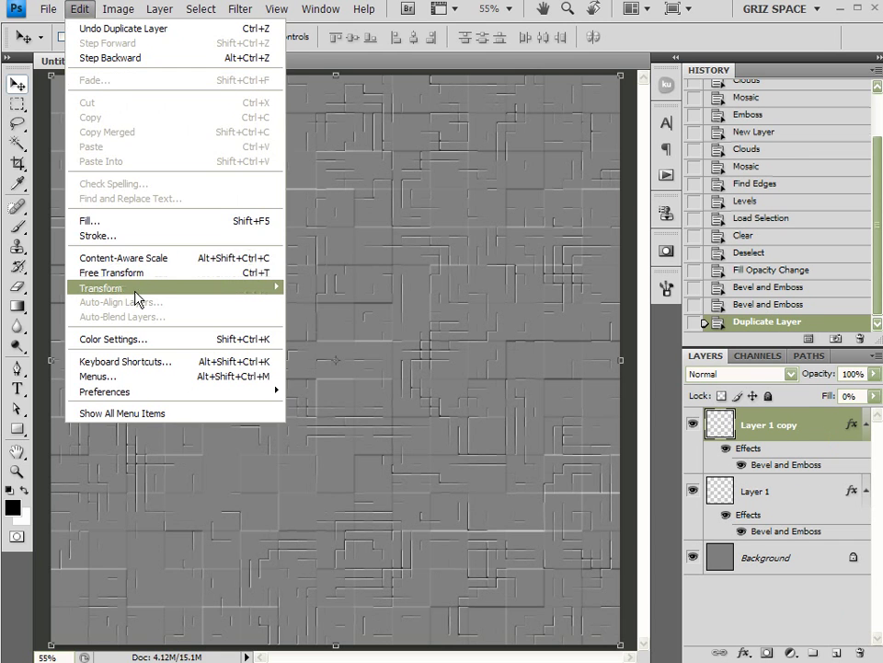
mouse_move(136, 297)
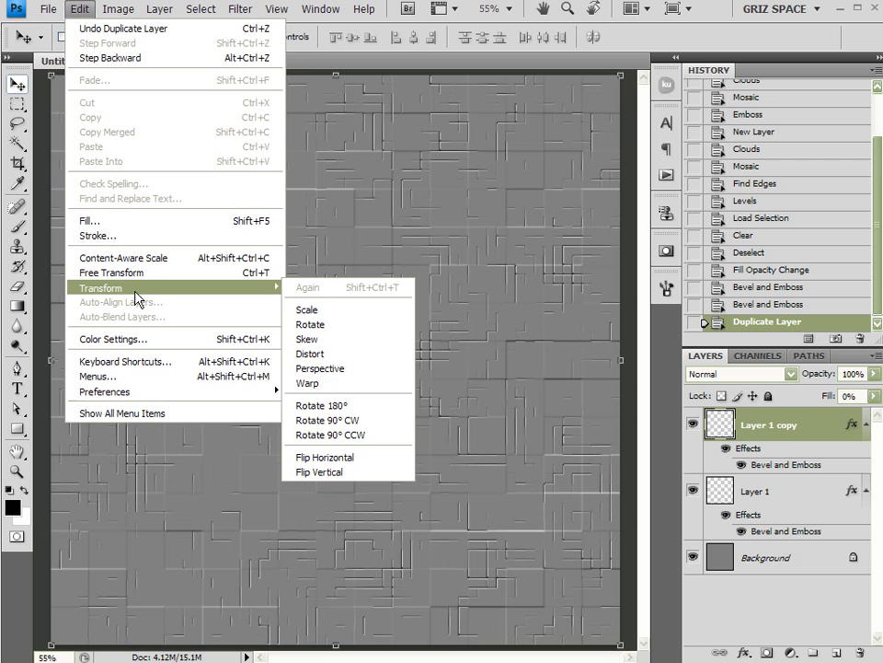
click(345, 457)
click(81, 11)
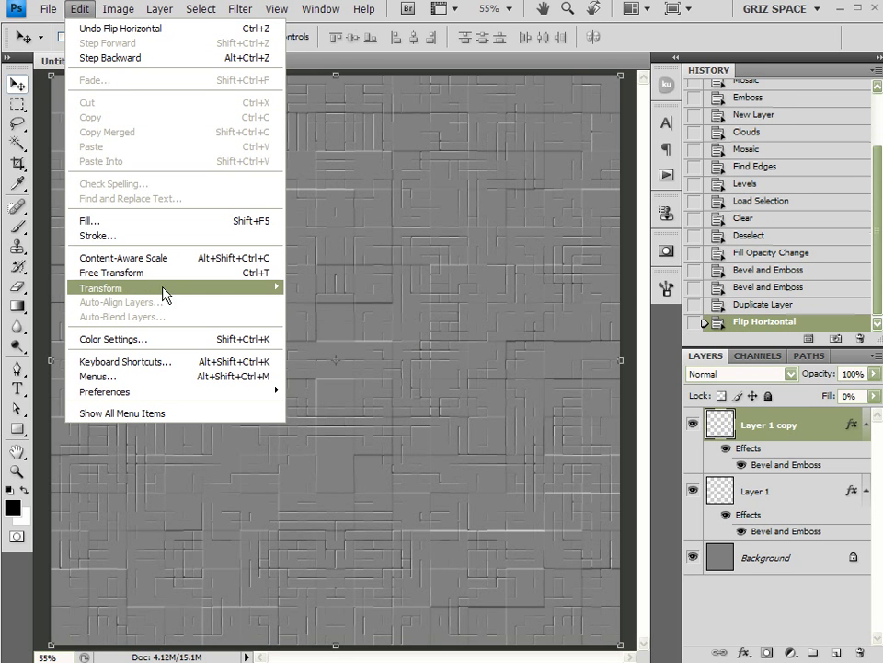
mouse_move(166, 293)
click(361, 473)
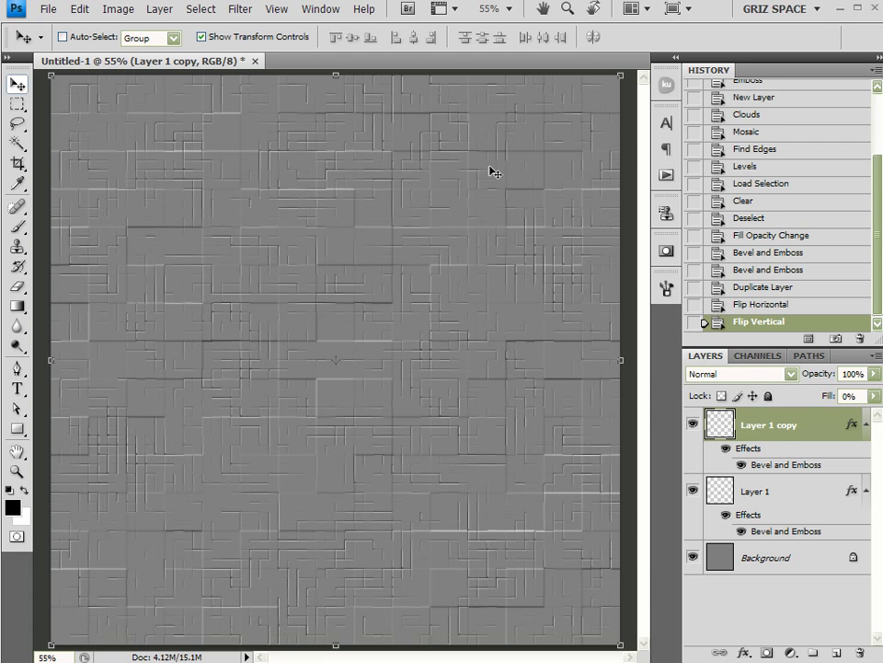
click(858, 653)
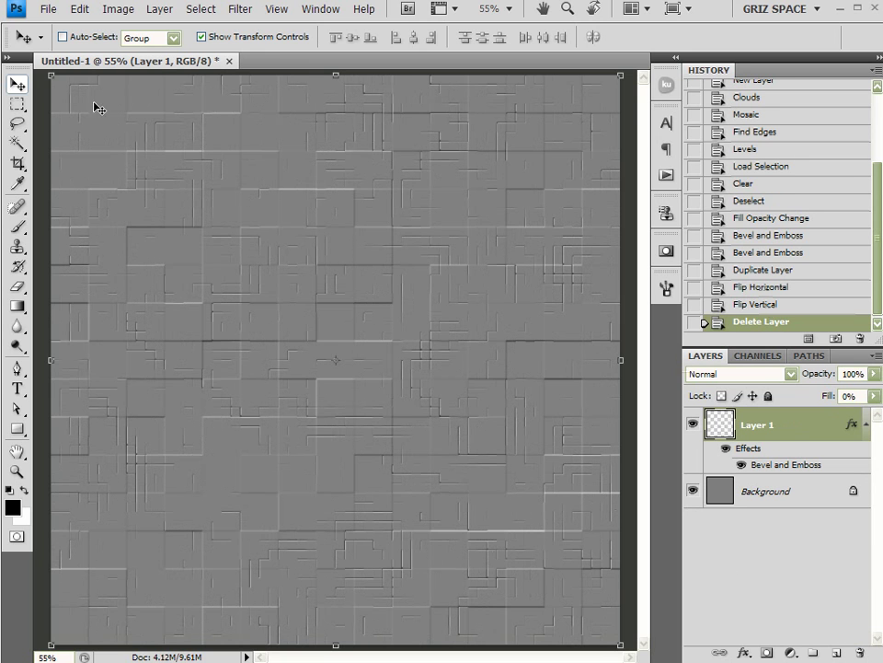
Hide Layer 1 and render Clouds on a new layer directly above the Background
click(692, 424)
click(778, 493)
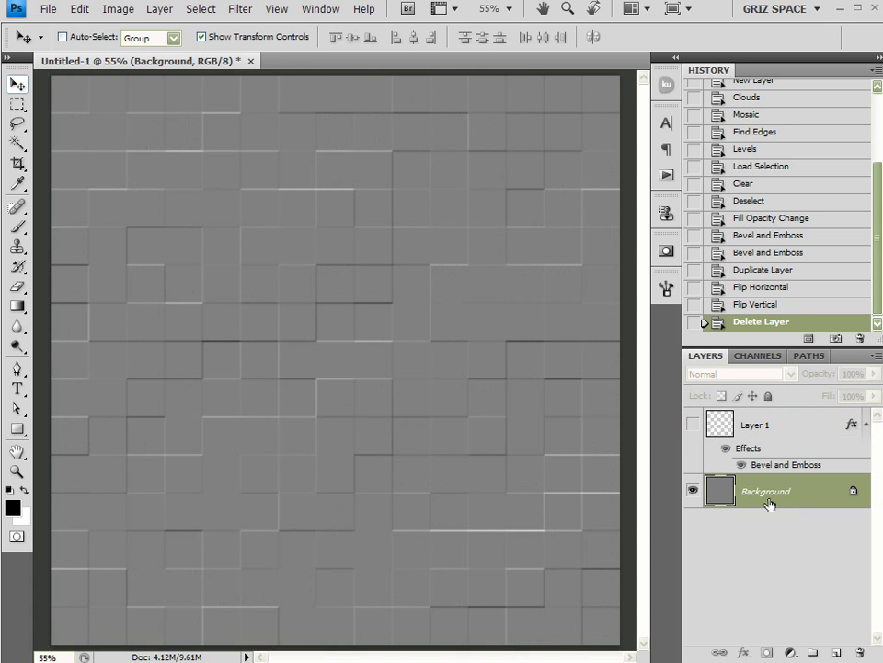
click(836, 653)
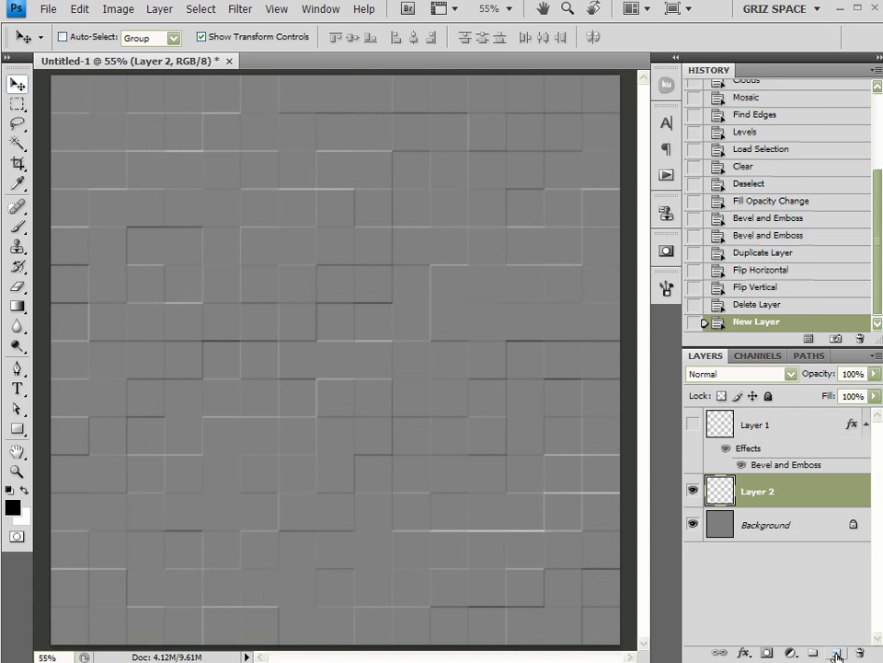
click(251, 12)
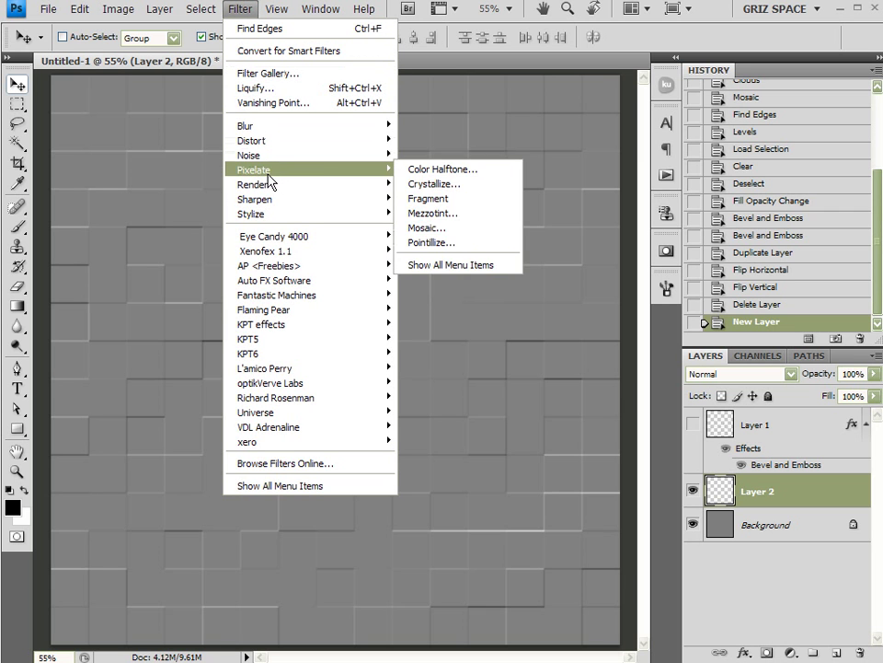
mouse_move(270, 186)
click(430, 188)
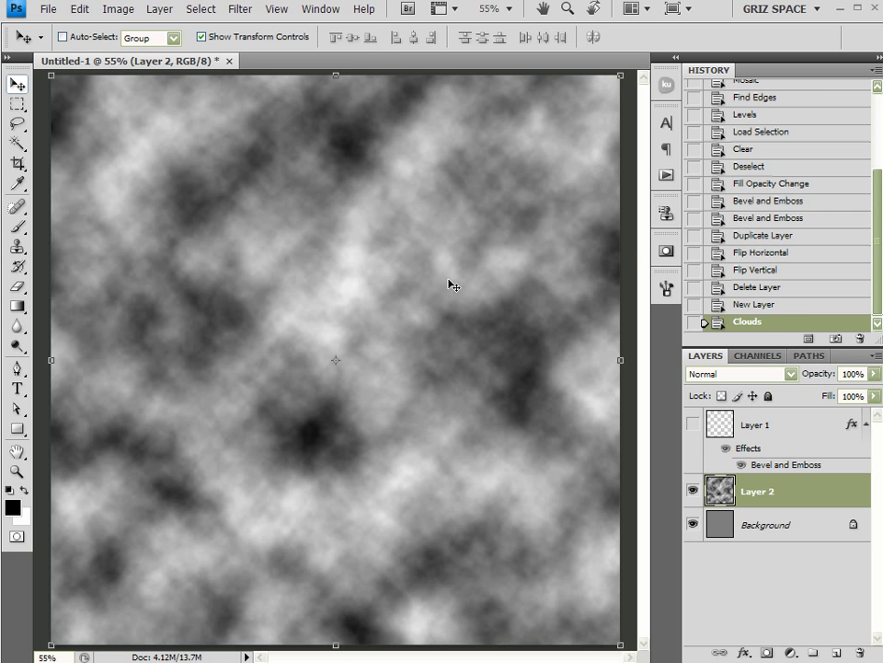
Apply a Mosaic filter with a cell size of 5 square to the clouds on Layer 2
click(237, 12)
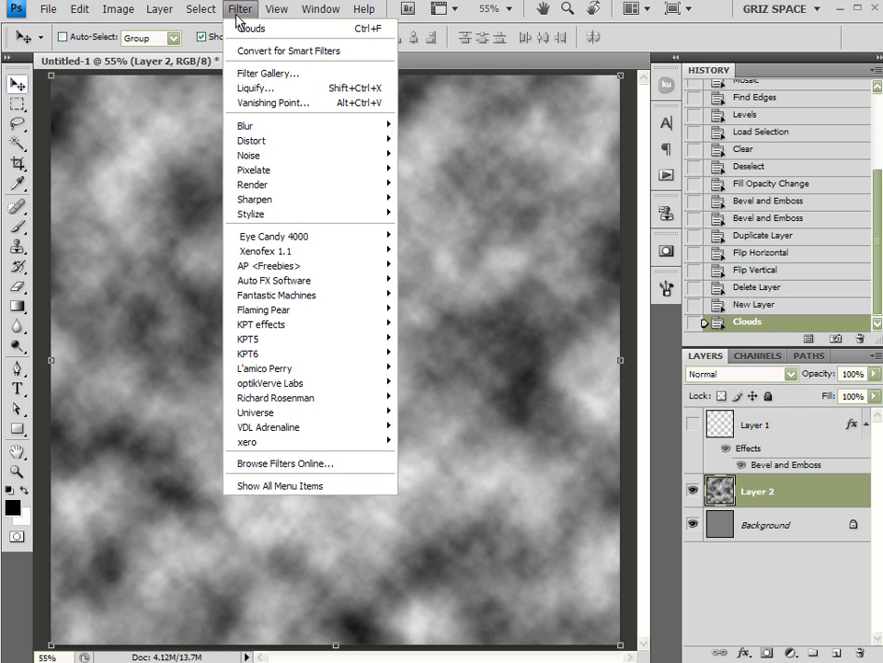
mouse_move(281, 198)
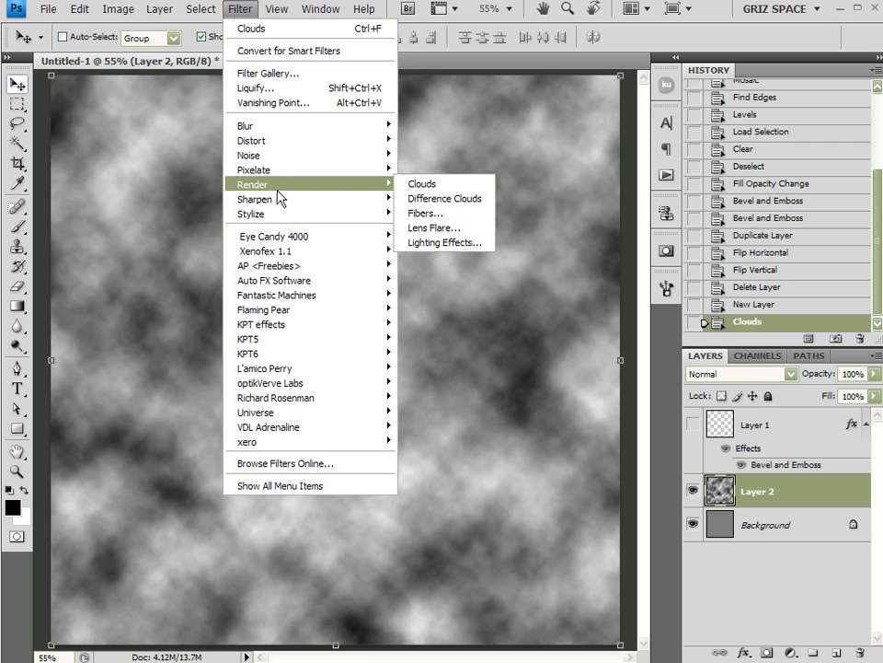
mouse_move(319, 215)
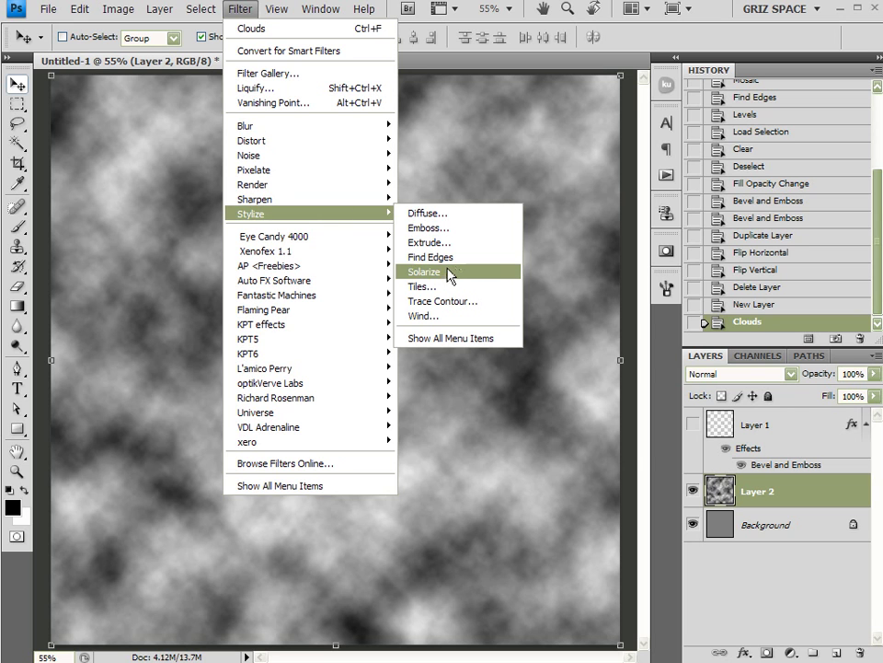
mouse_move(324, 173)
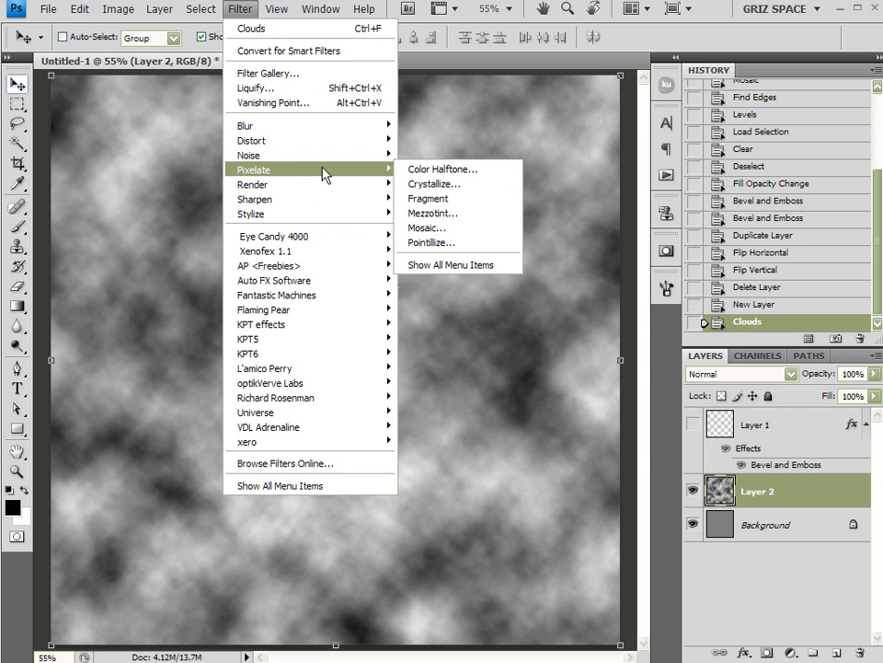
click(450, 232)
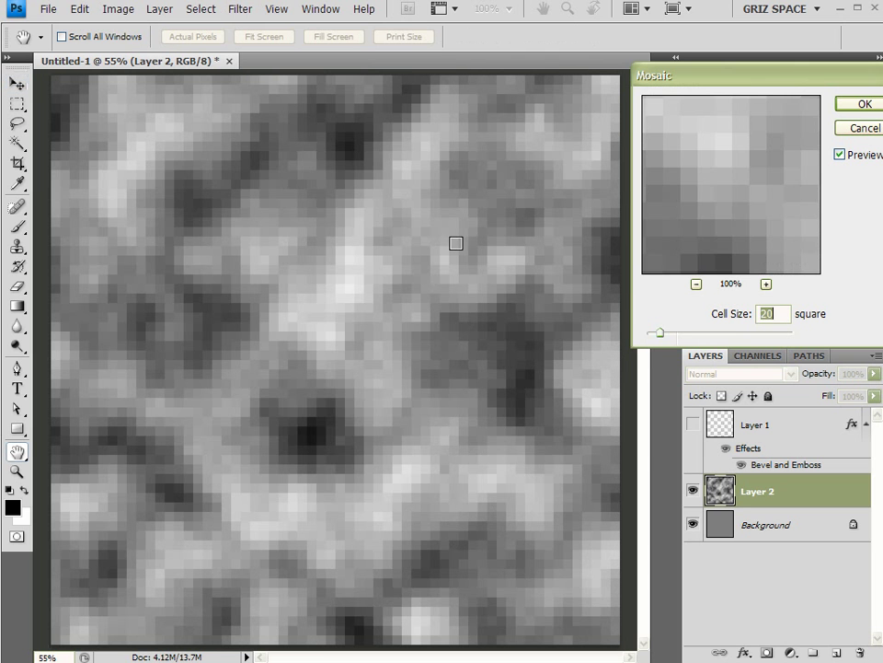
text(5)
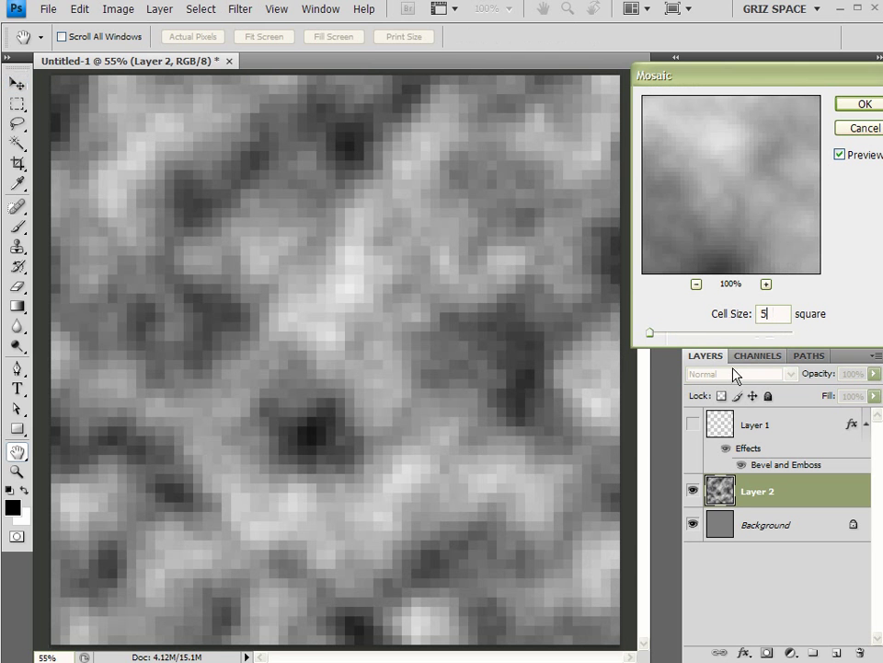
click(869, 107)
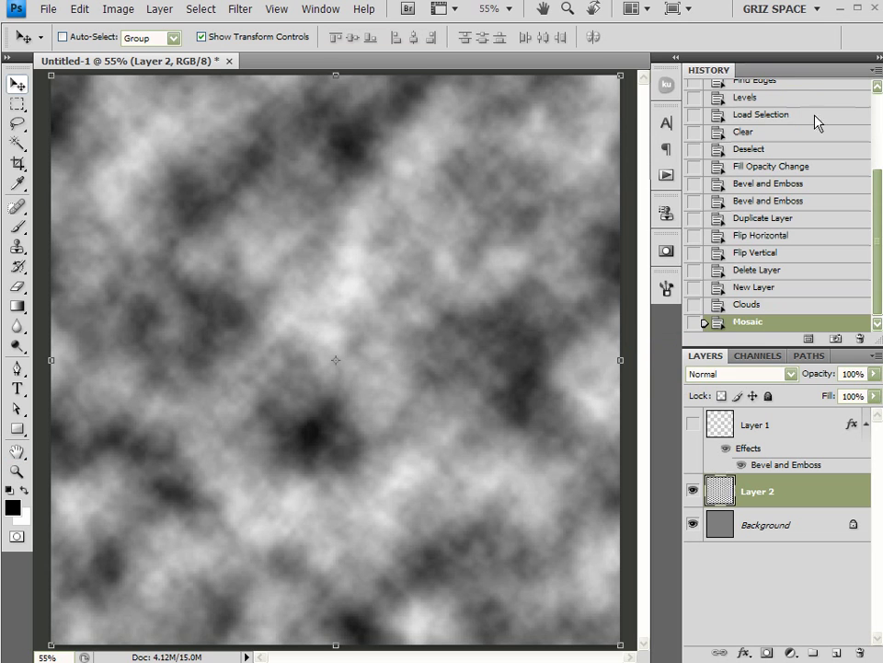
Apply the Find Edges filter to the mosaic clouds on Layer 2
scroll(318, 316, up, 3)
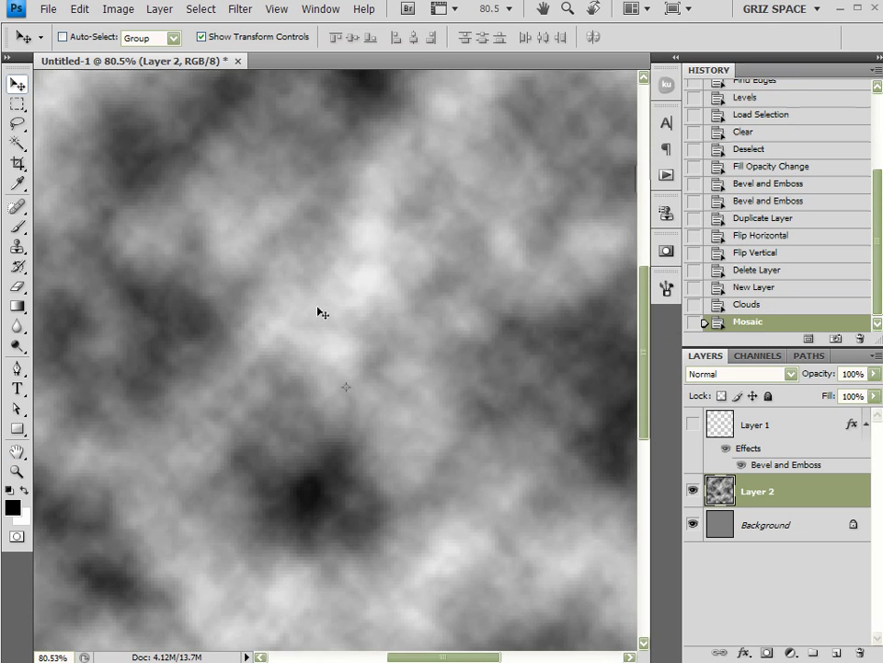
scroll(333, 308, up, 2)
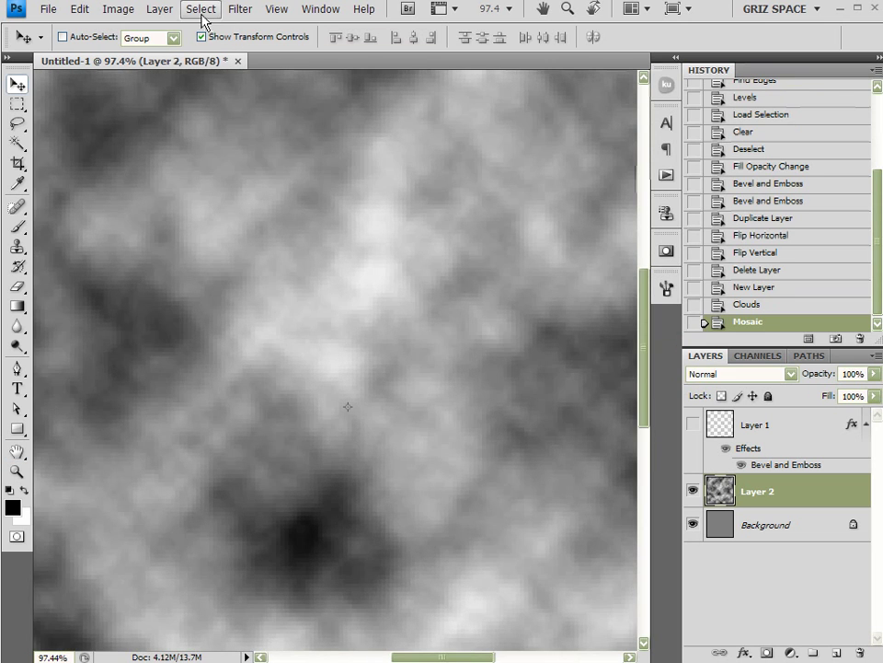
click(238, 11)
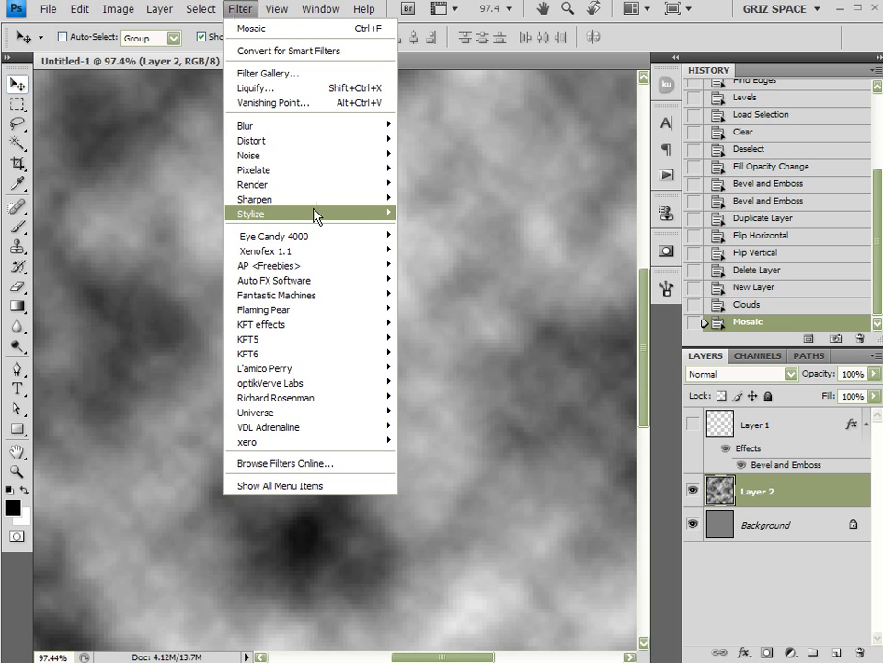
click(460, 256)
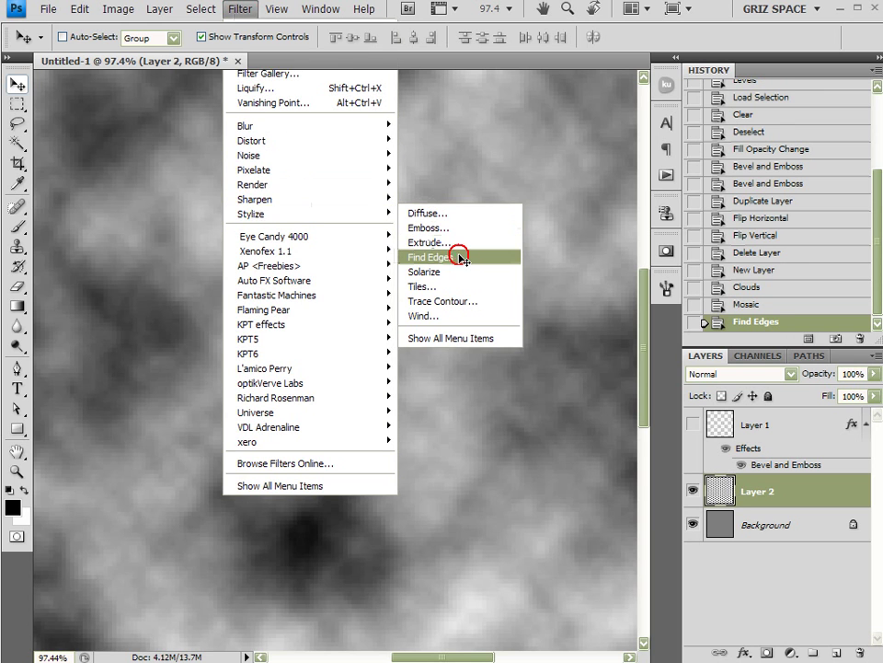
Lower the white input level of Layer 2 with Levels to leave only the stronger edge lines
key(ctrl+l)
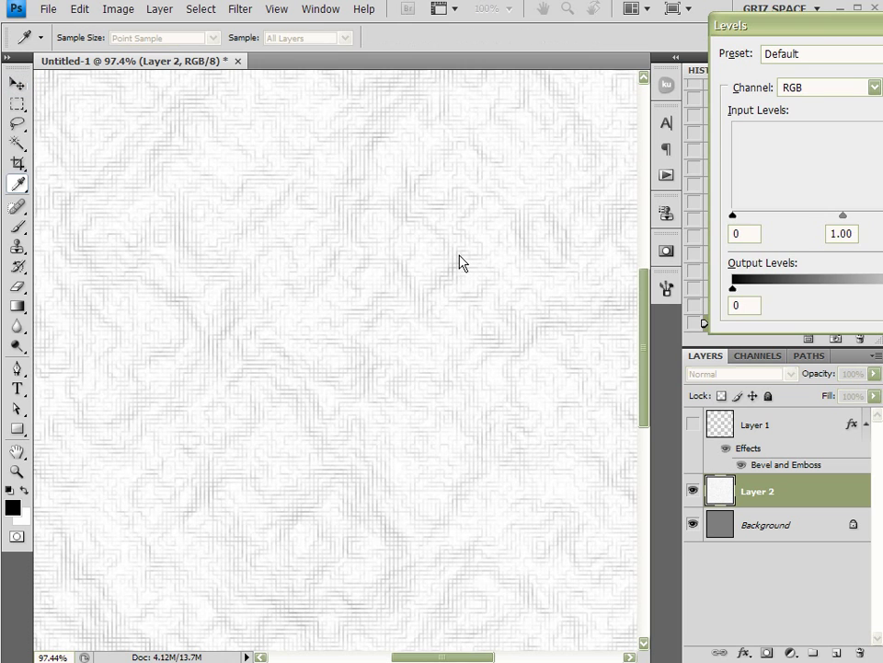
drag(882, 214, 882, 215)
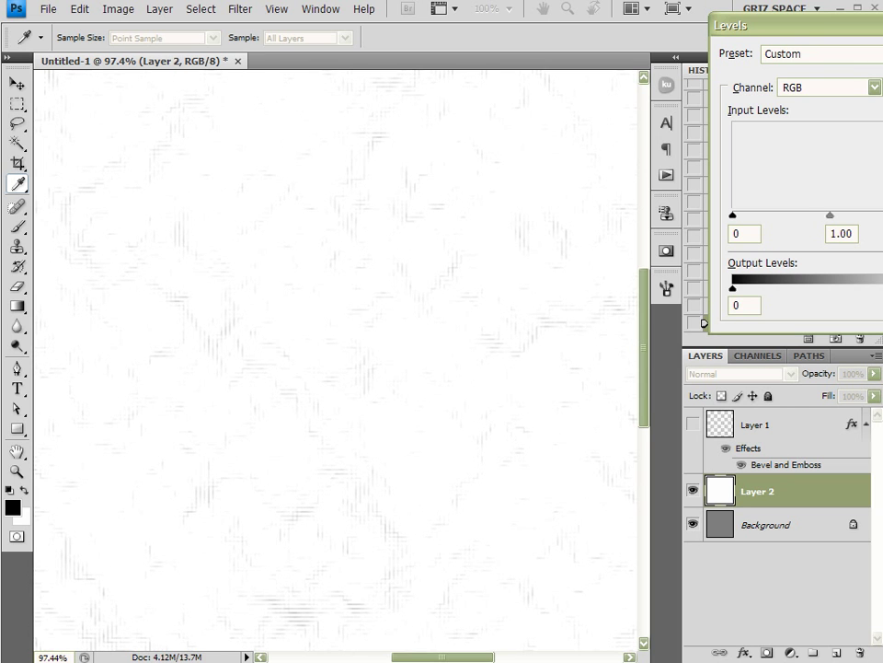
key(Return)
key(v)
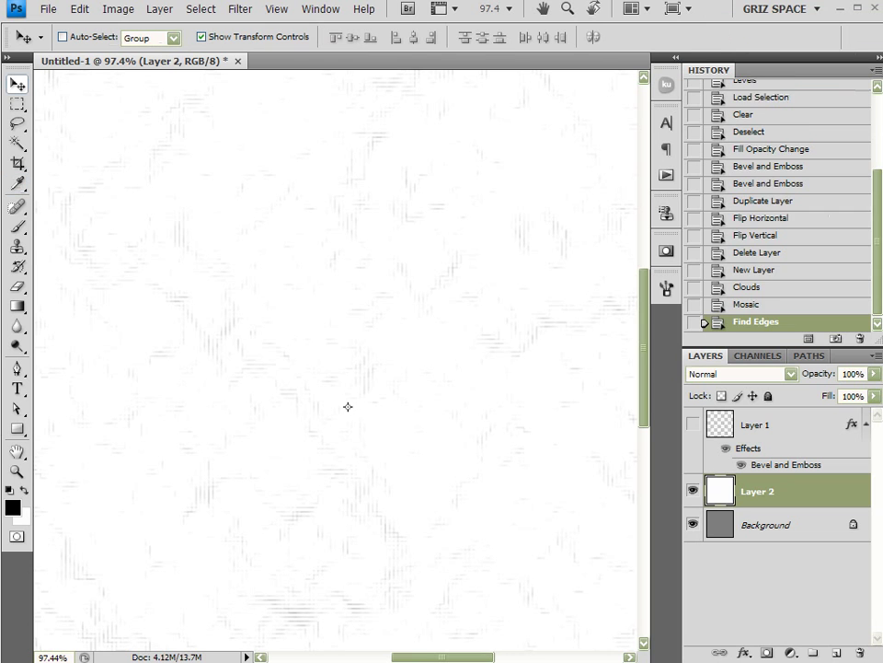
Load the RGB channel as a selection, clear the white areas from Layer 2 and deselect
click(759, 356)
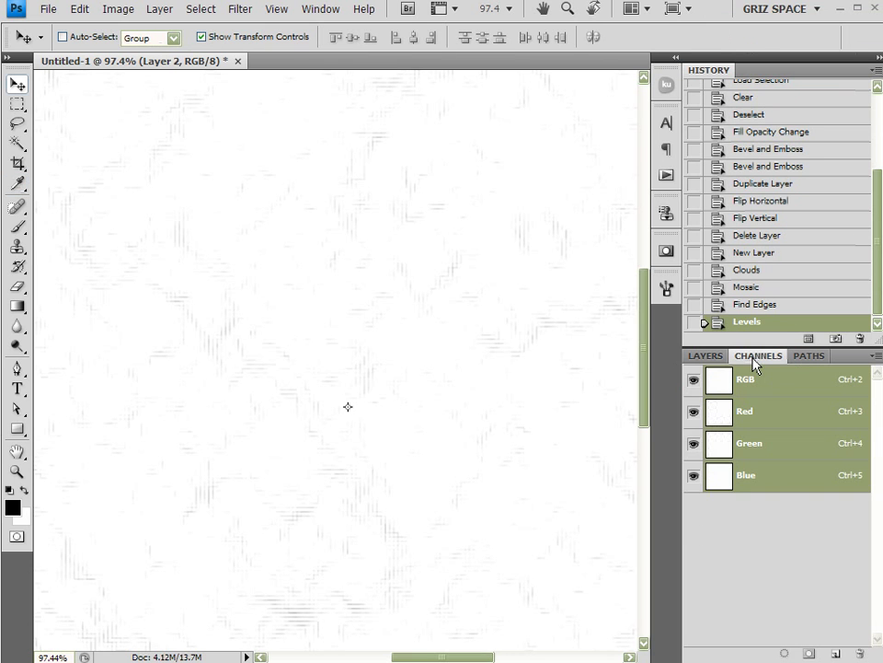
ctrl+click(721, 383)
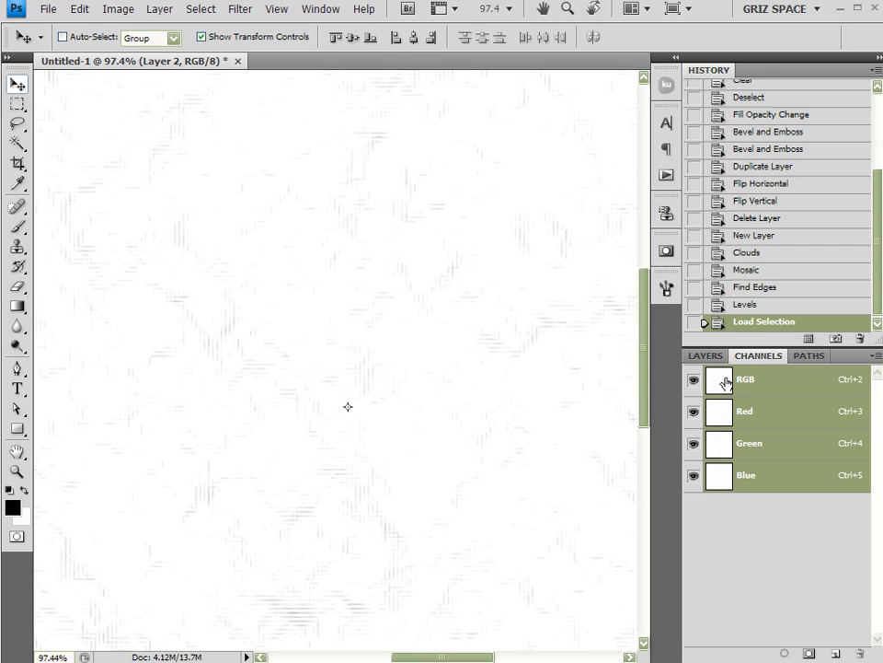
click(710, 358)
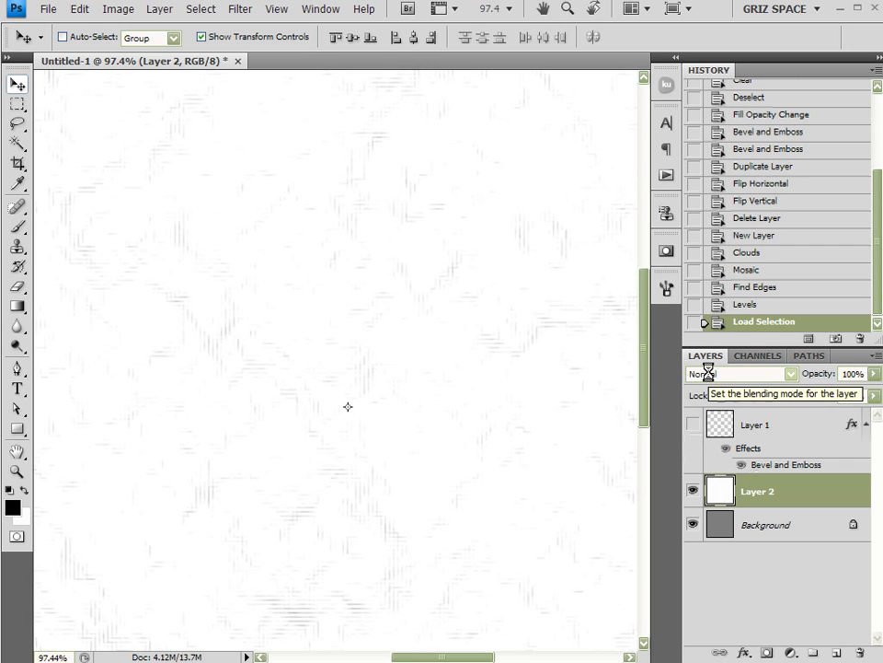
key(Delete)
key(ctrl+d)
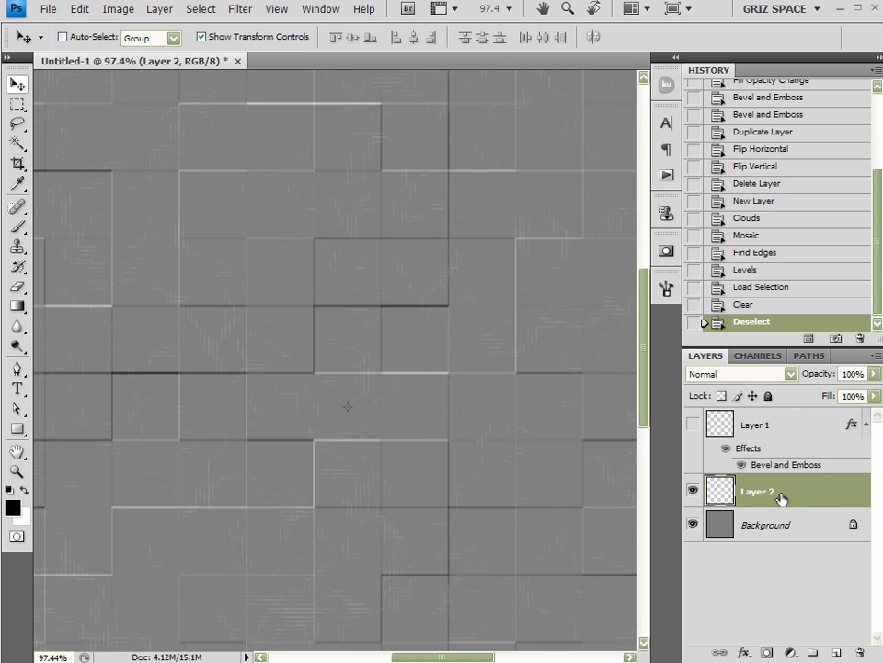
Copy Layer 1's Bevel and Emboss effect to Layer 2 and compare the lines with the effect off and on
drag(852, 428, 847, 494)
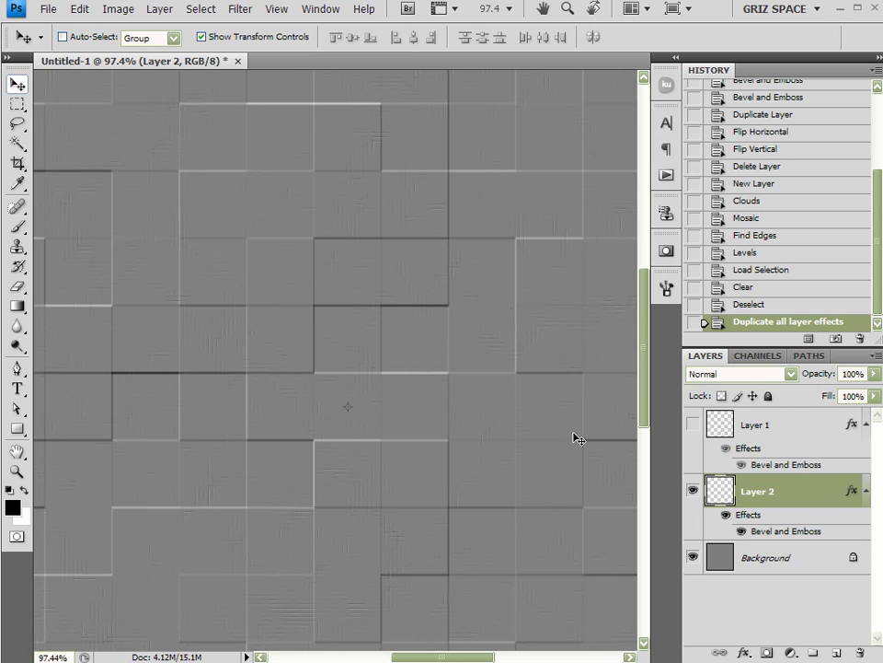
click(743, 533)
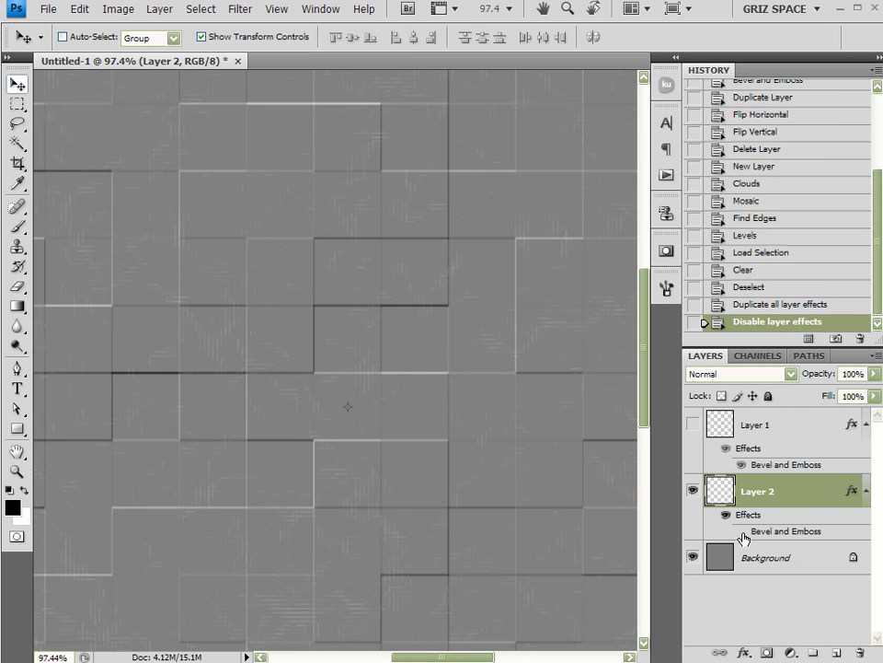
click(742, 532)
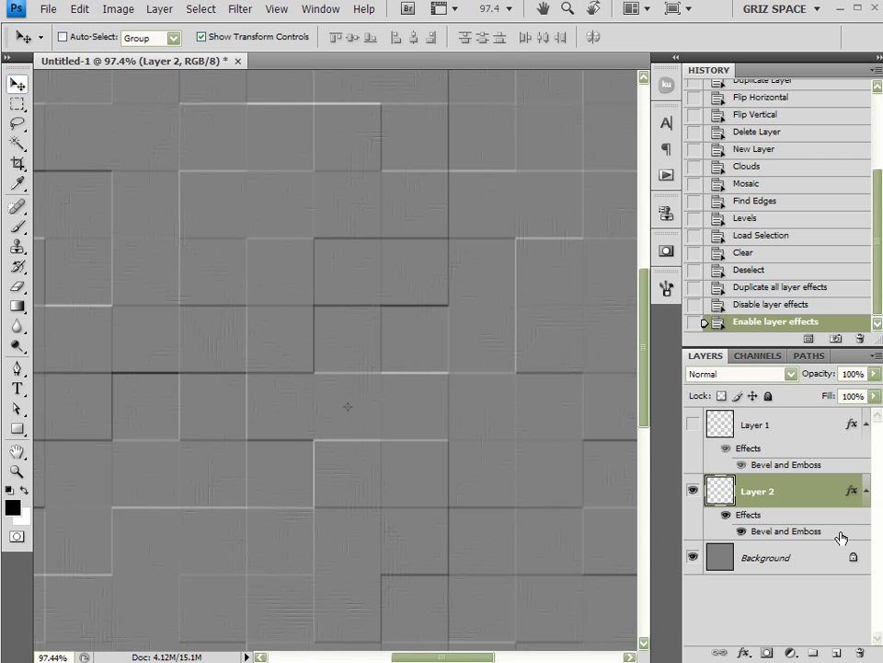
Set Layer 2's fill opacity to 0%
click(874, 396)
drag(826, 419, 785, 414)
click(844, 541)
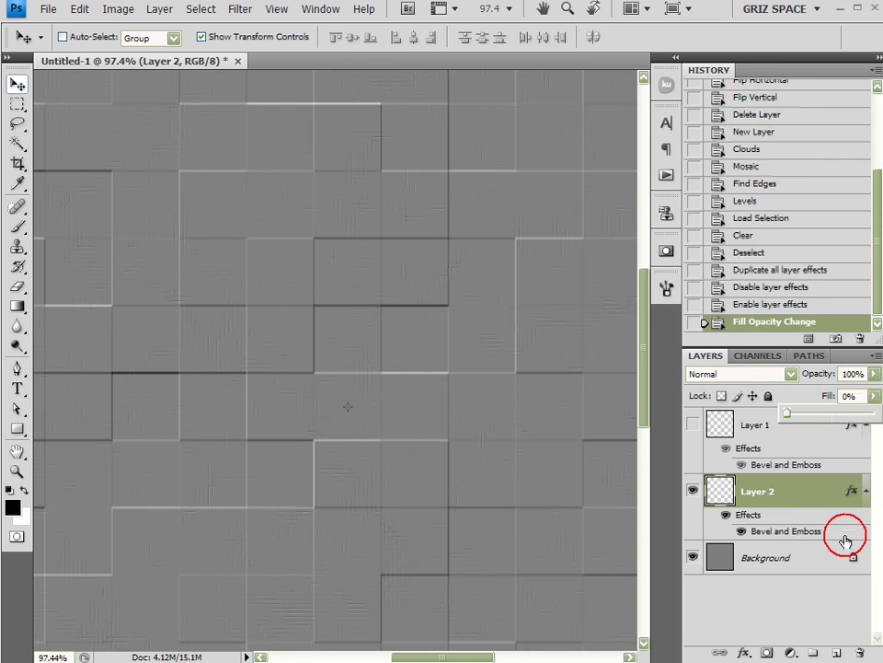
Open Layer 2's Bevel and Emboss settings and try several gloss contours, ending with Ring - Double
double_click(792, 533)
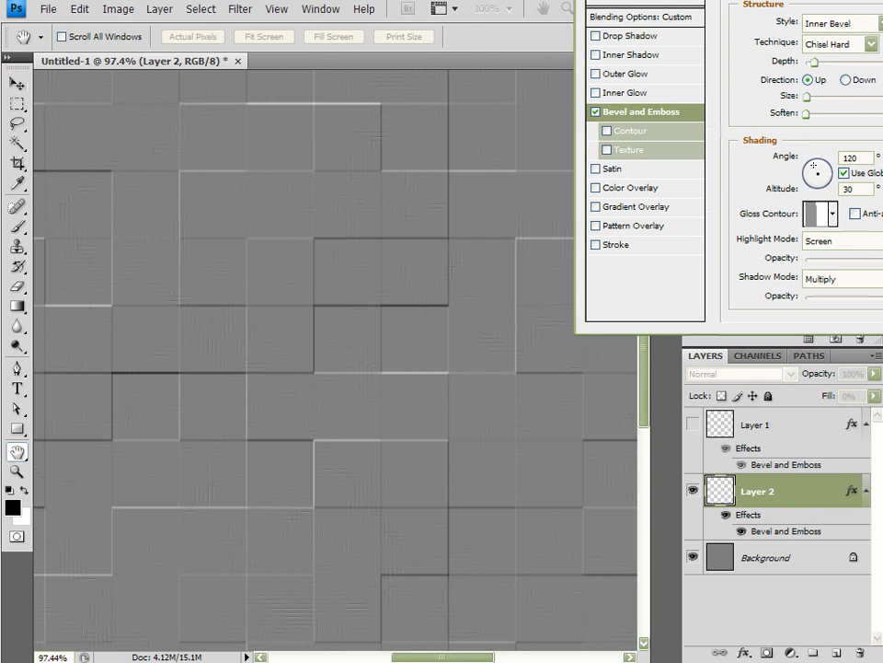
drag(771, 1, 618, 10)
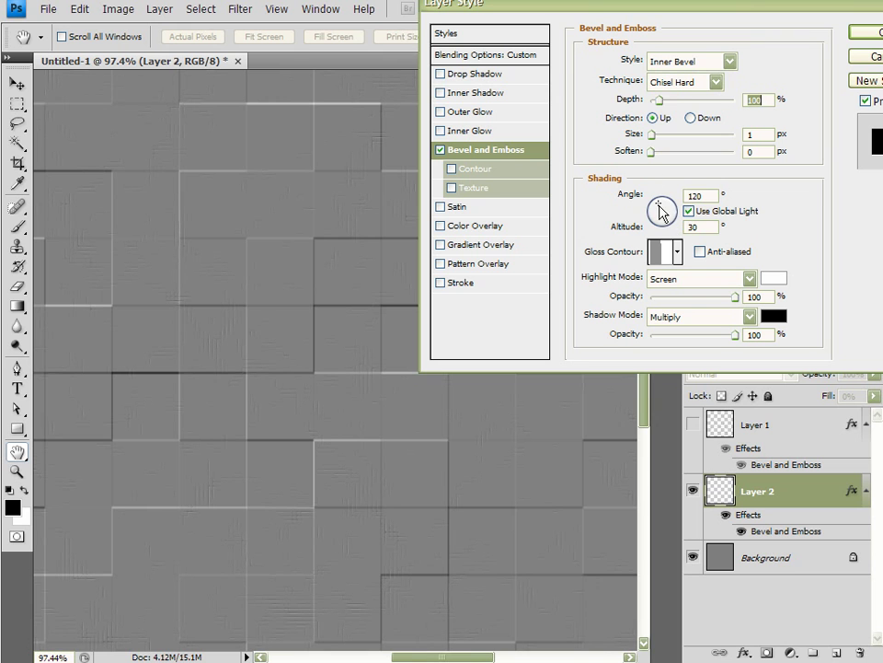
click(665, 258)
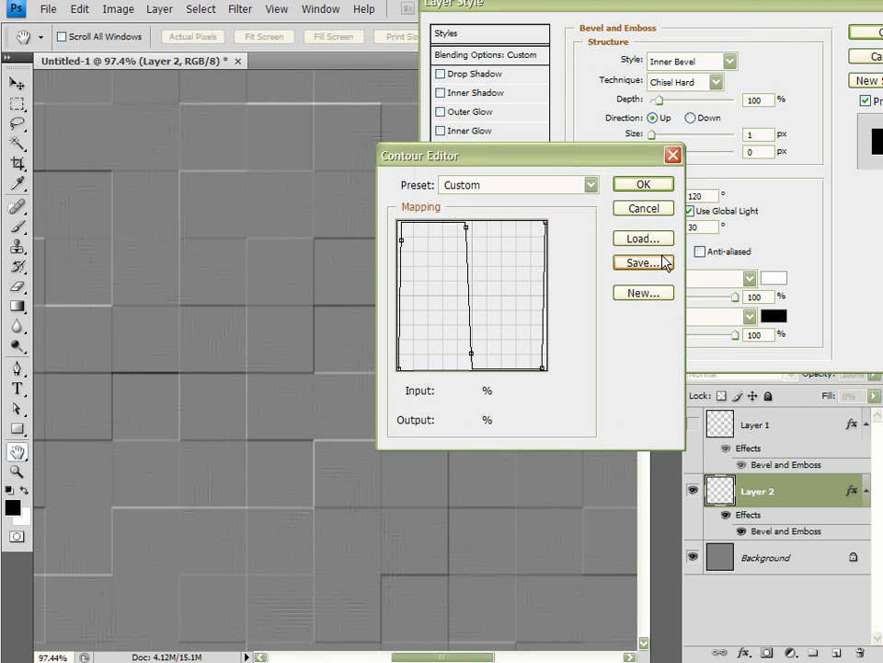
click(660, 207)
click(678, 252)
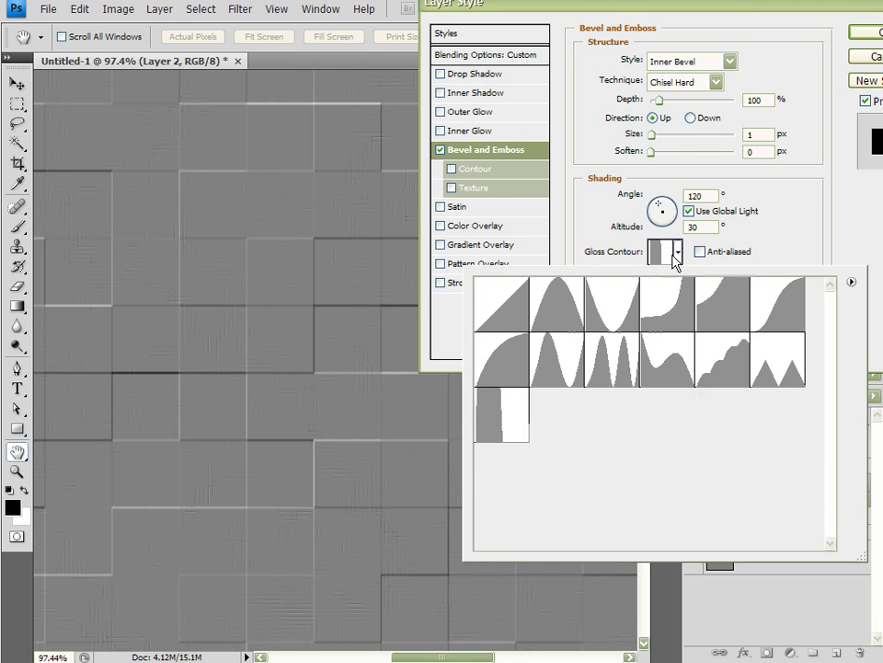
click(503, 298)
click(558, 311)
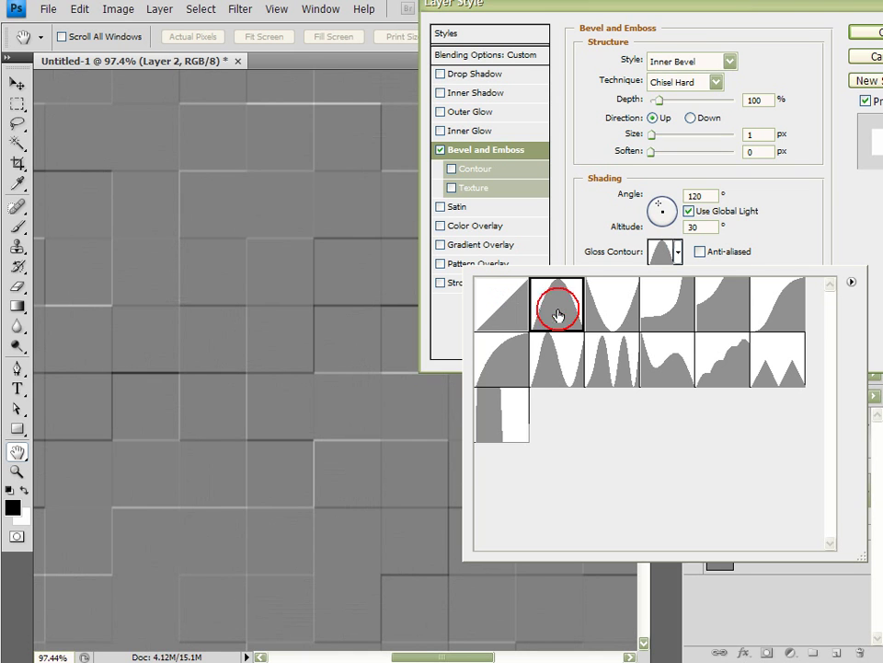
click(558, 351)
click(615, 359)
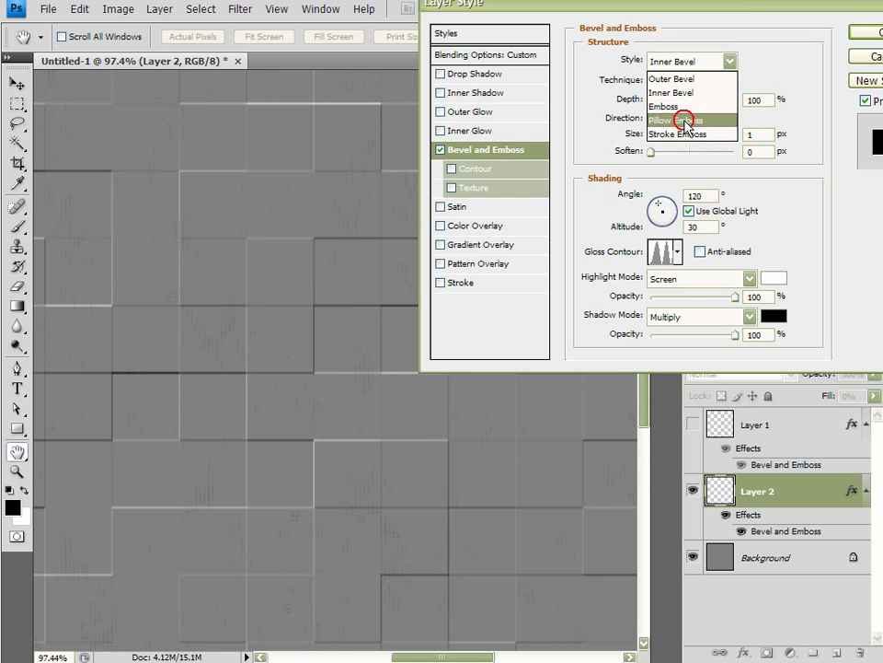
Set Layer 2's bevel style to Pillow Emboss and its shadow opacity to 10%
click(680, 119)
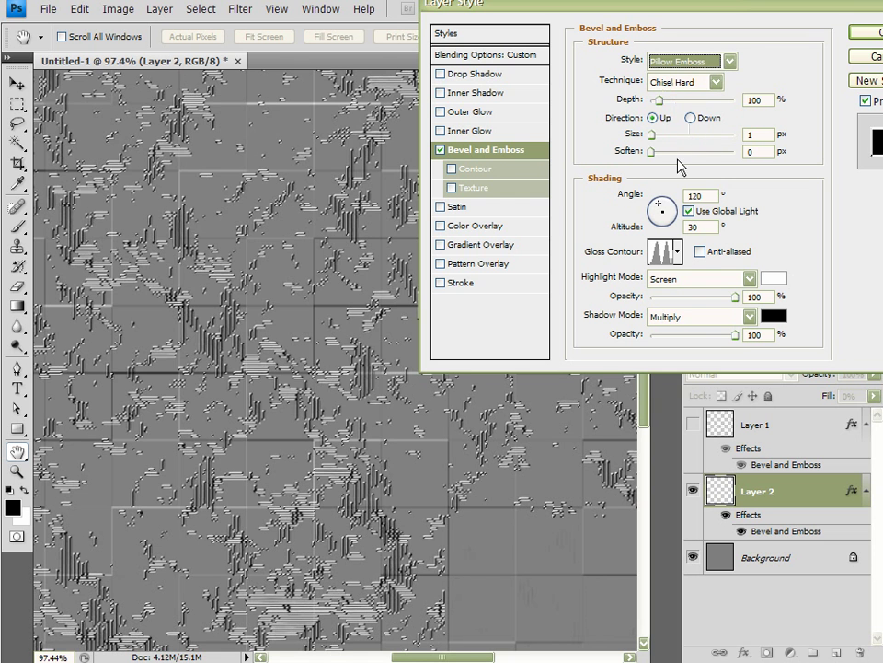
click(673, 335)
drag(665, 335, 662, 335)
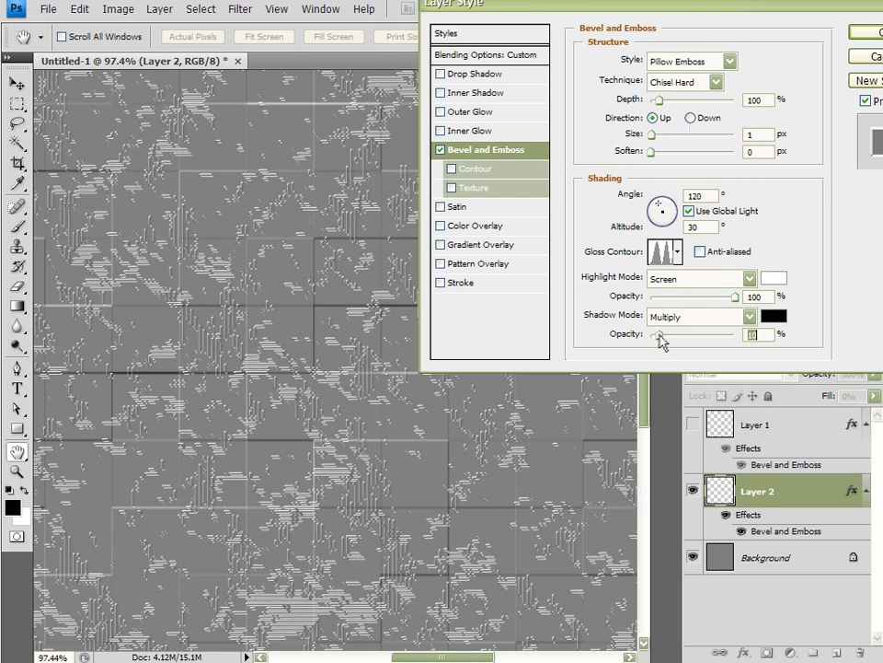
Compare the custom and preset gloss contours on Layer 2's bevel and settle on Cove - Deep
click(660, 251)
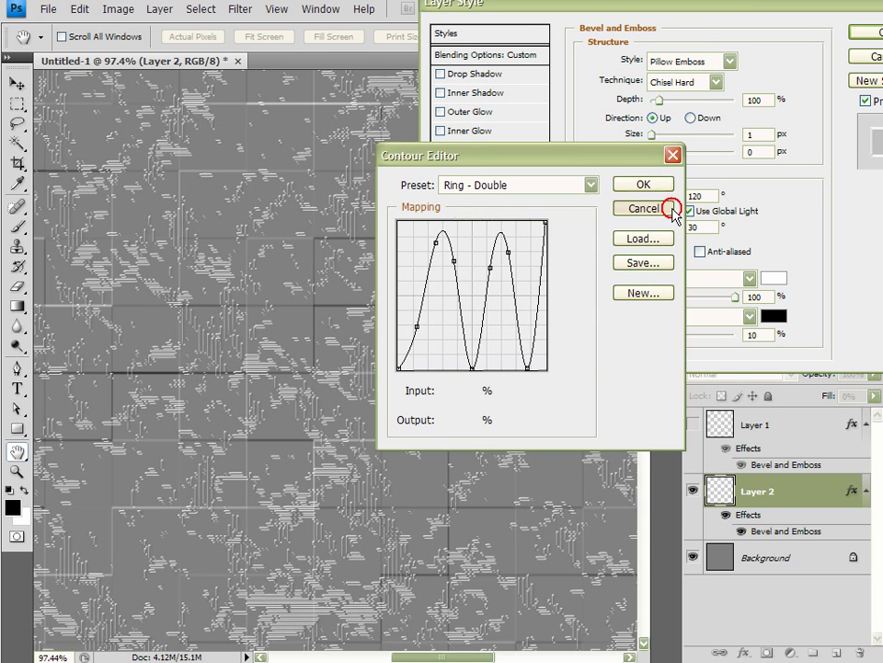
click(635, 183)
click(680, 252)
click(501, 405)
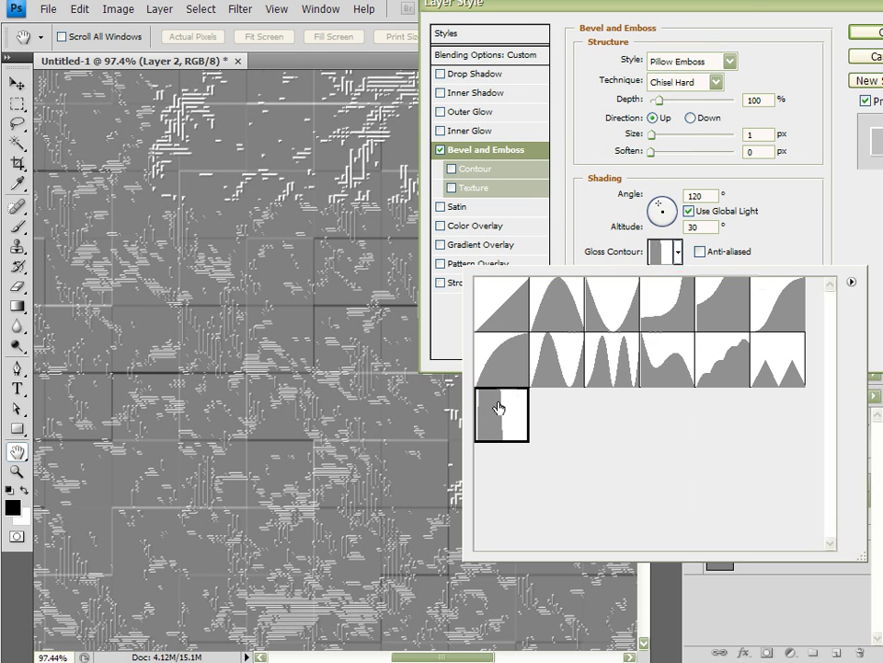
click(524, 310)
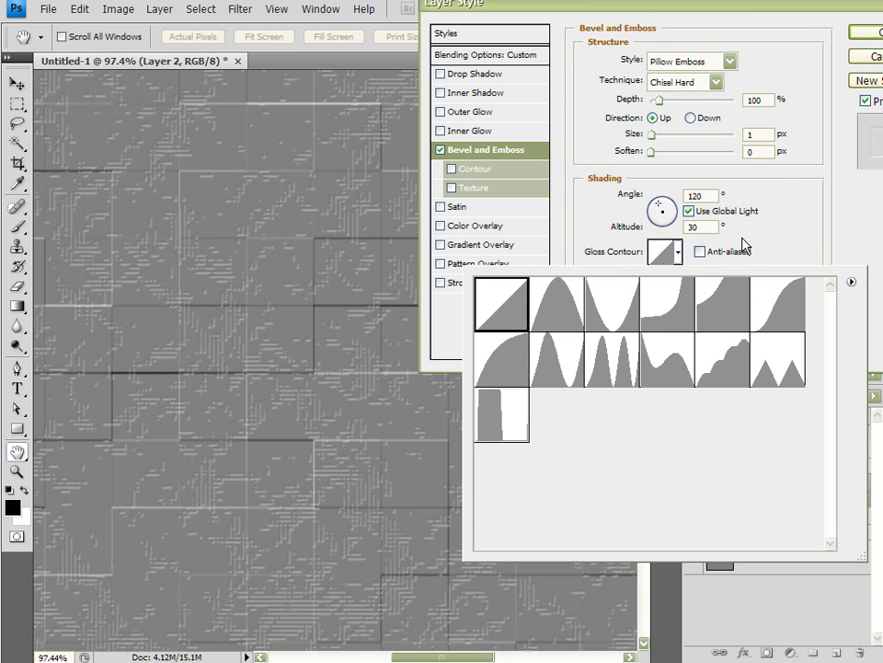
click(561, 361)
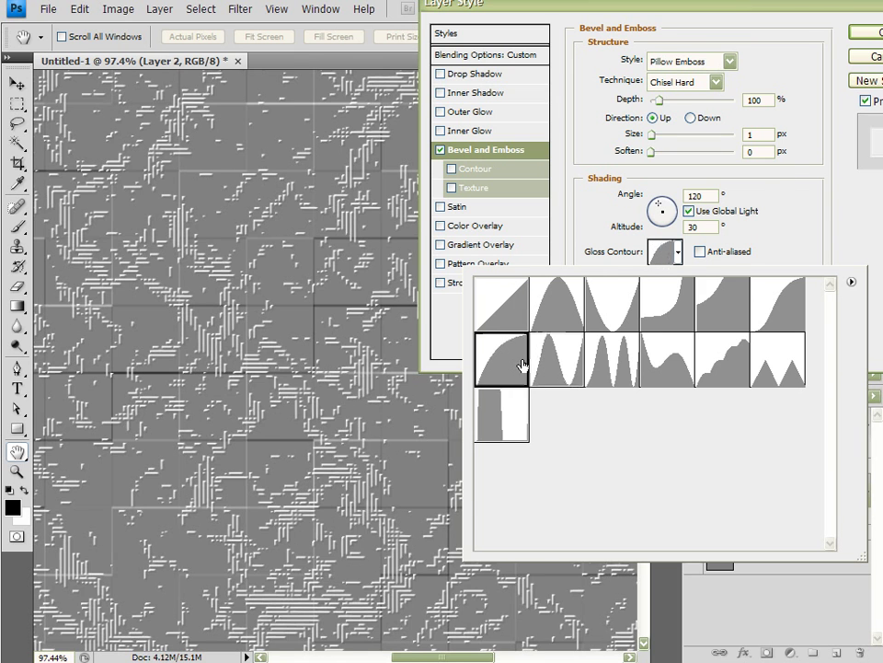
click(515, 363)
click(613, 368)
click(667, 360)
click(731, 369)
click(789, 368)
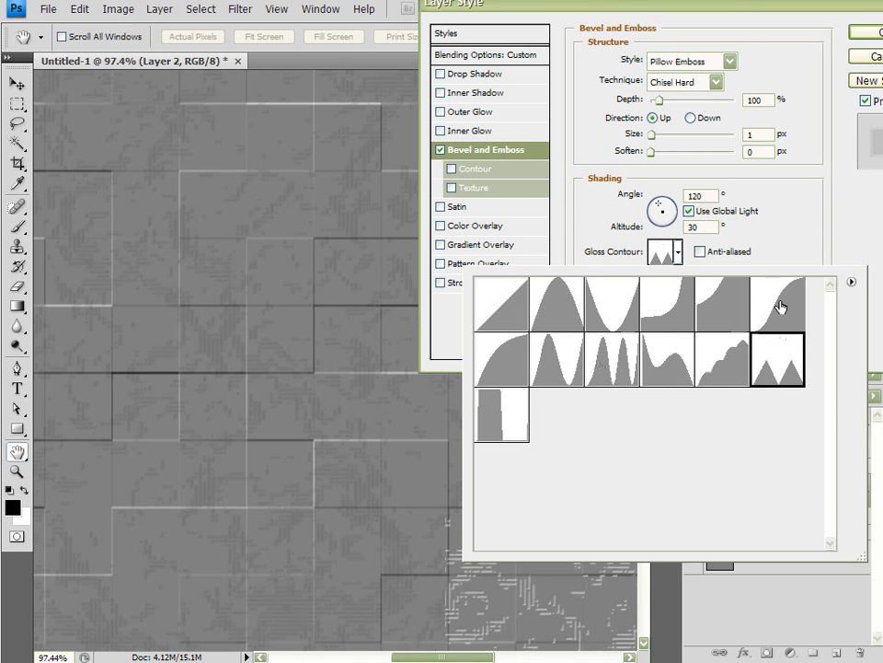
click(782, 309)
click(720, 309)
click(666, 302)
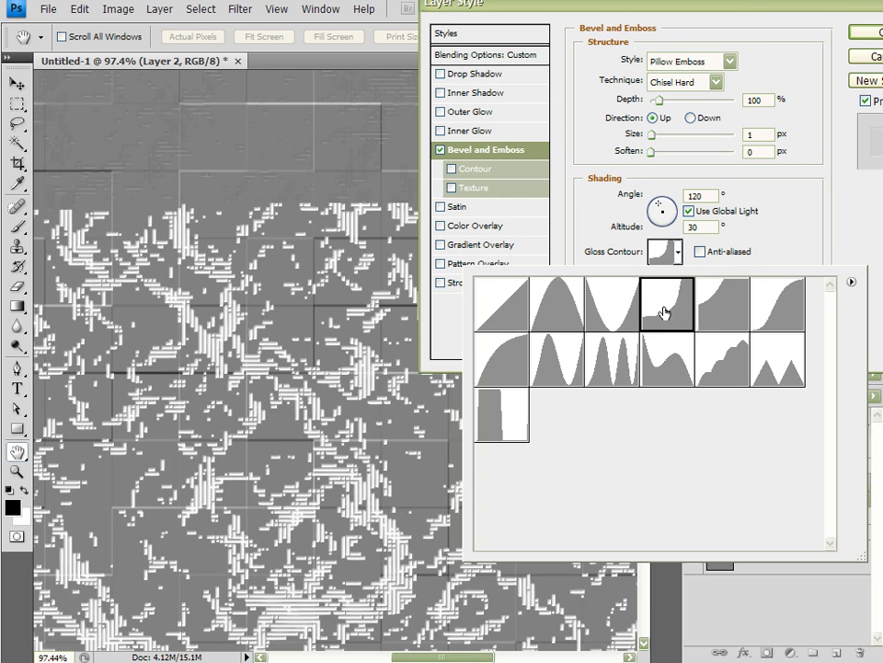
click(604, 313)
click(564, 297)
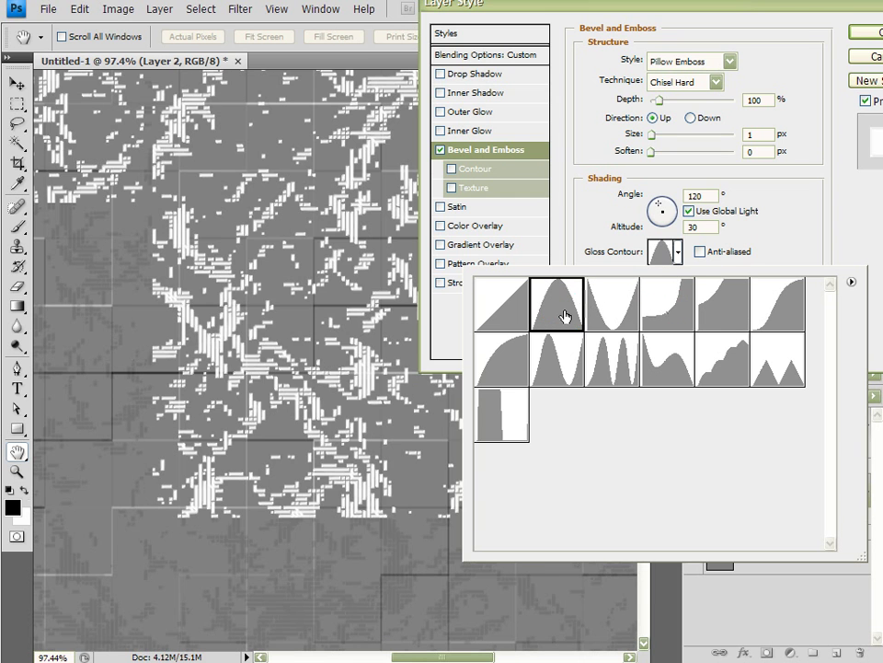
click(598, 290)
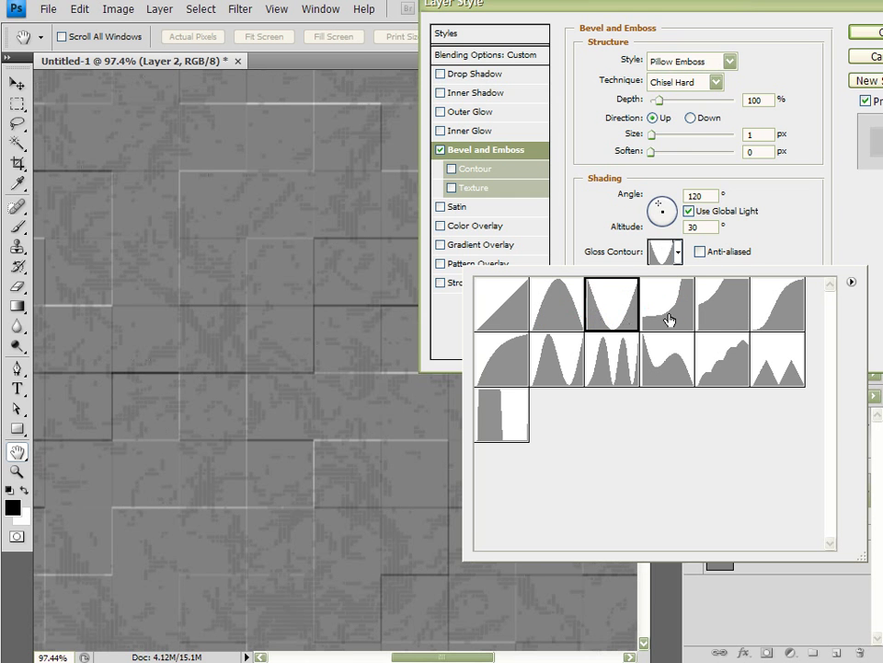
click(671, 319)
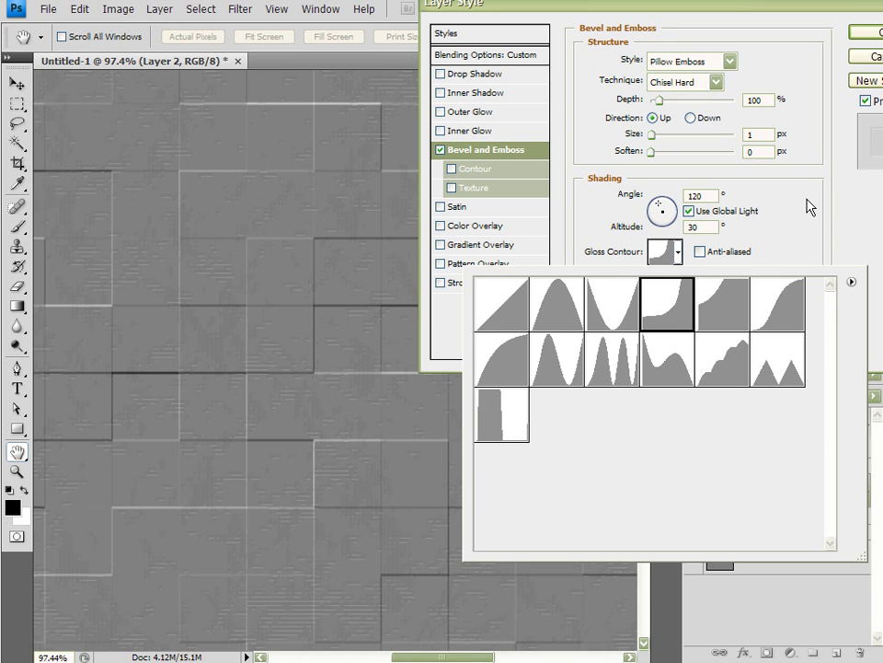
click(811, 208)
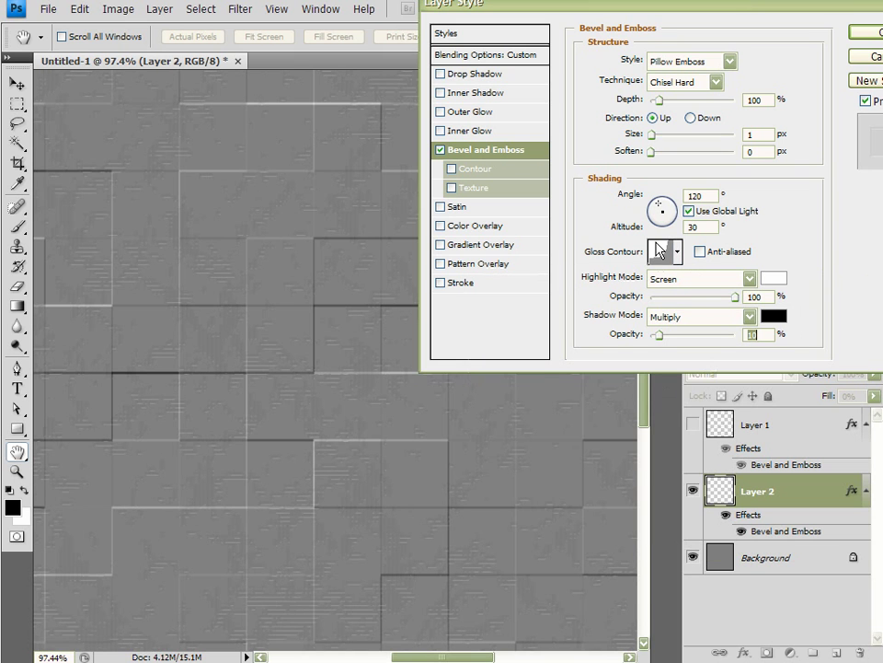
Enable the Contour option of Layer 2's bevel, compare the presets and choose the S-shaped contour
click(471, 171)
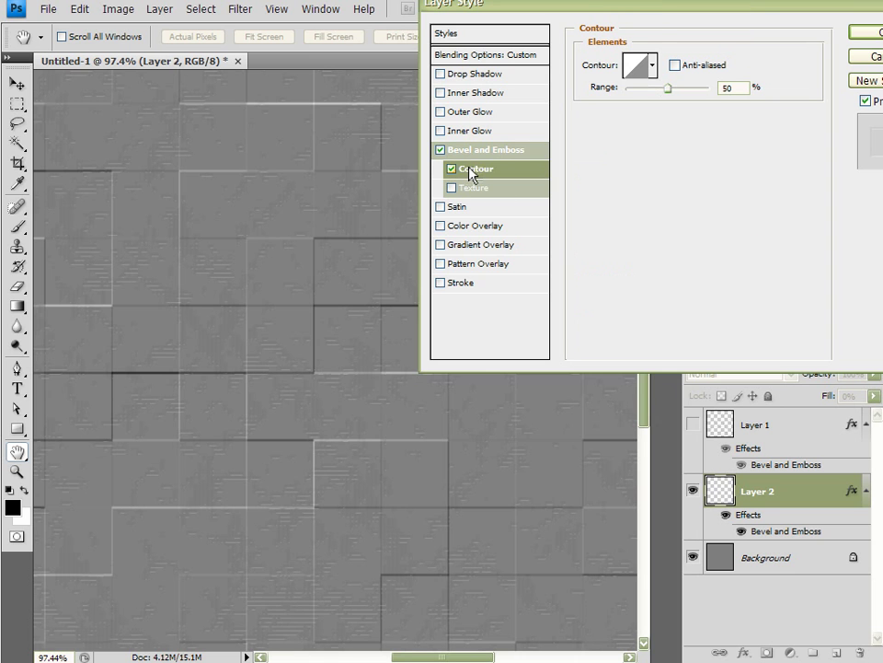
click(629, 72)
click(639, 205)
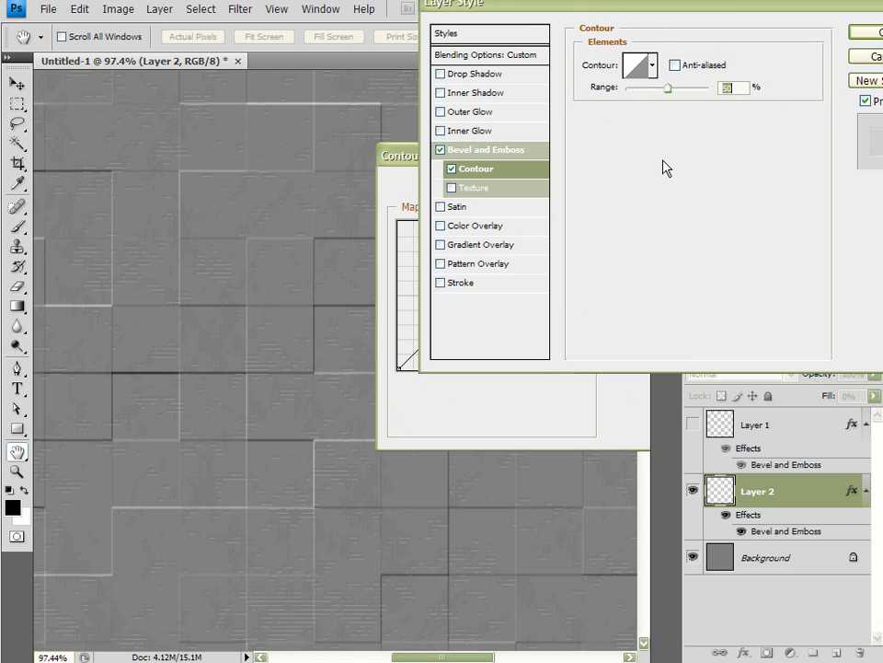
click(654, 66)
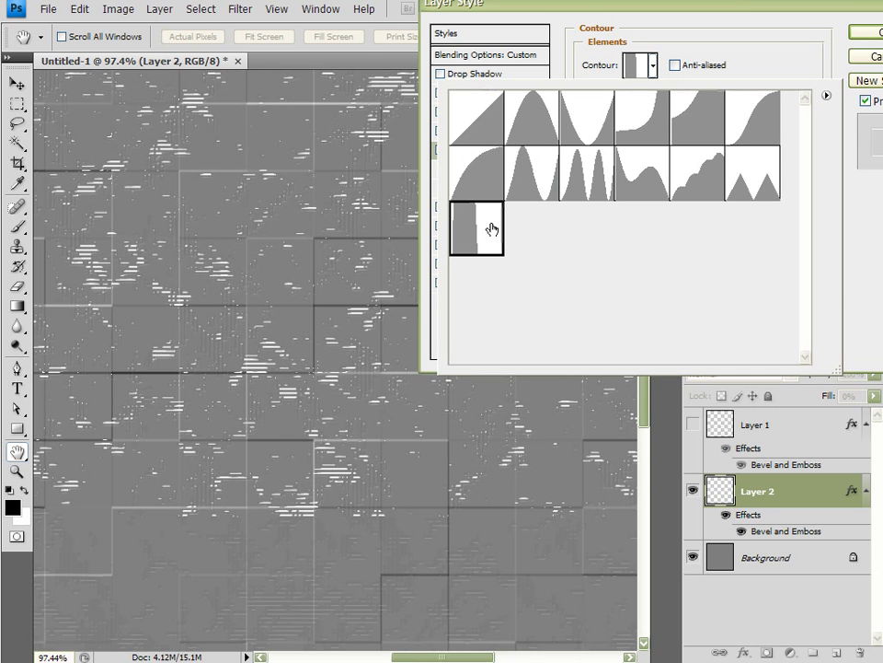
click(533, 189)
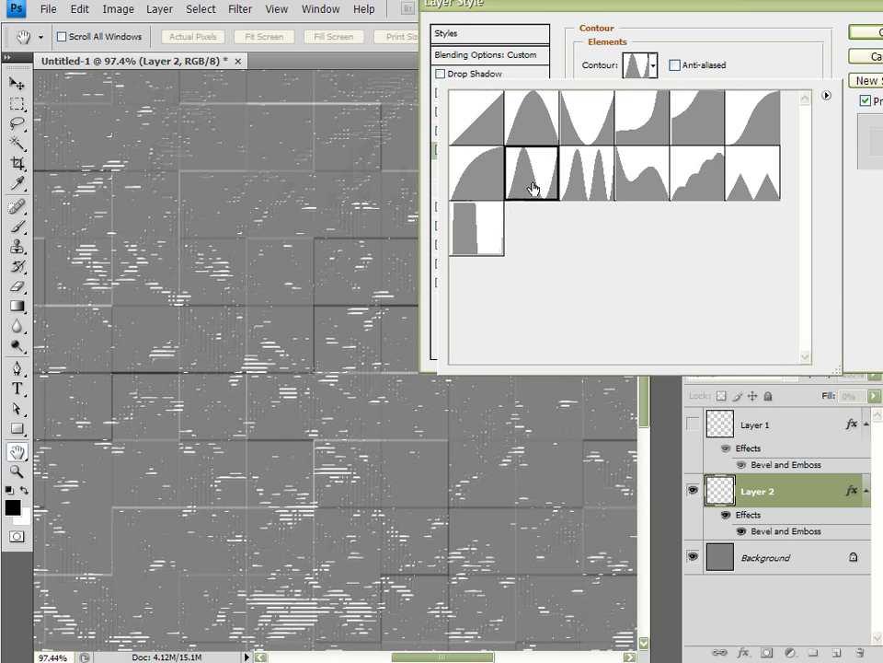
click(478, 170)
click(488, 106)
click(521, 119)
click(584, 119)
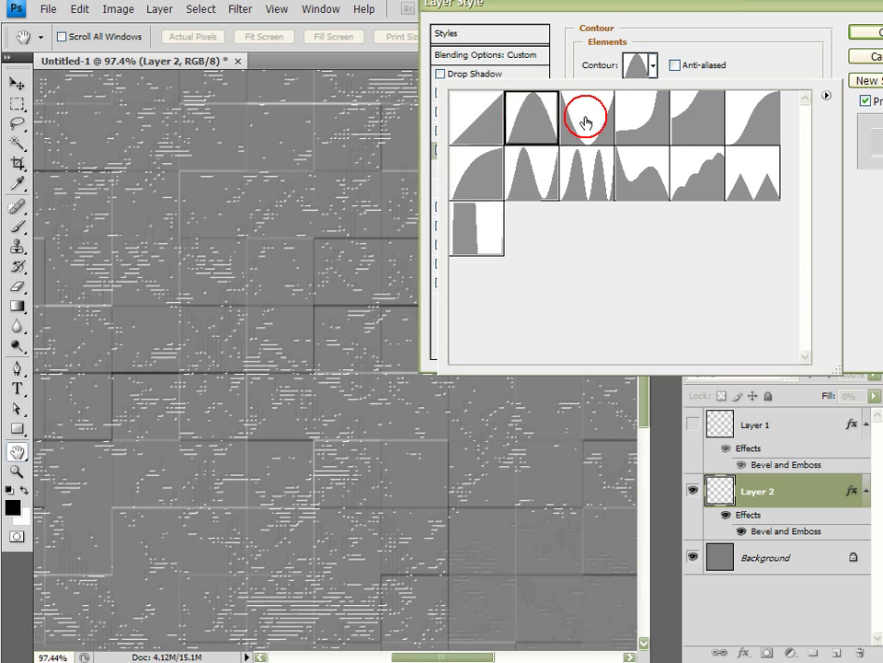
click(649, 120)
click(688, 117)
click(763, 119)
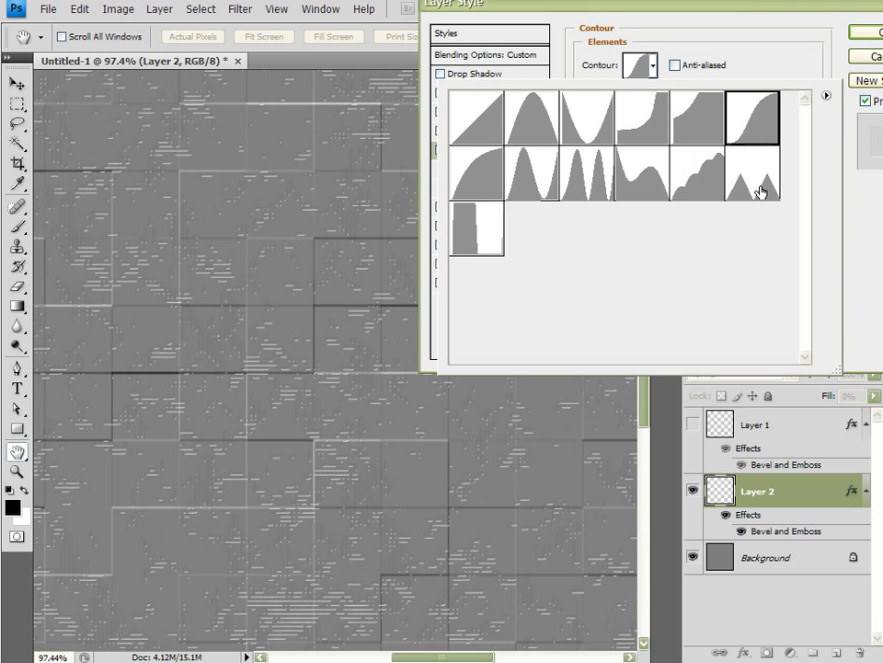
double_click(769, 104)
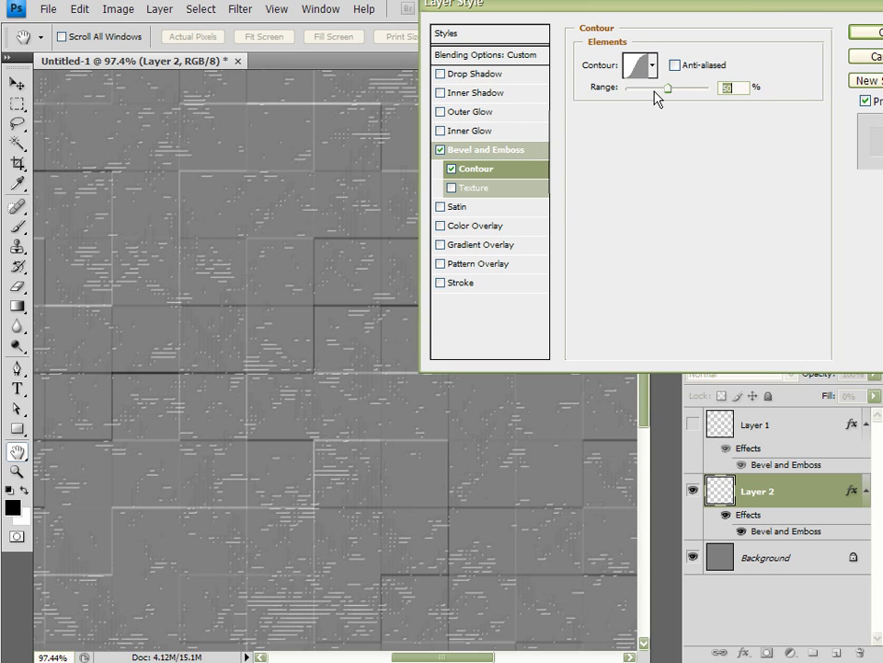
In Layer 2's bevel shading, set the highlight opacity to 35% and the shadow opacity to 48%
click(488, 149)
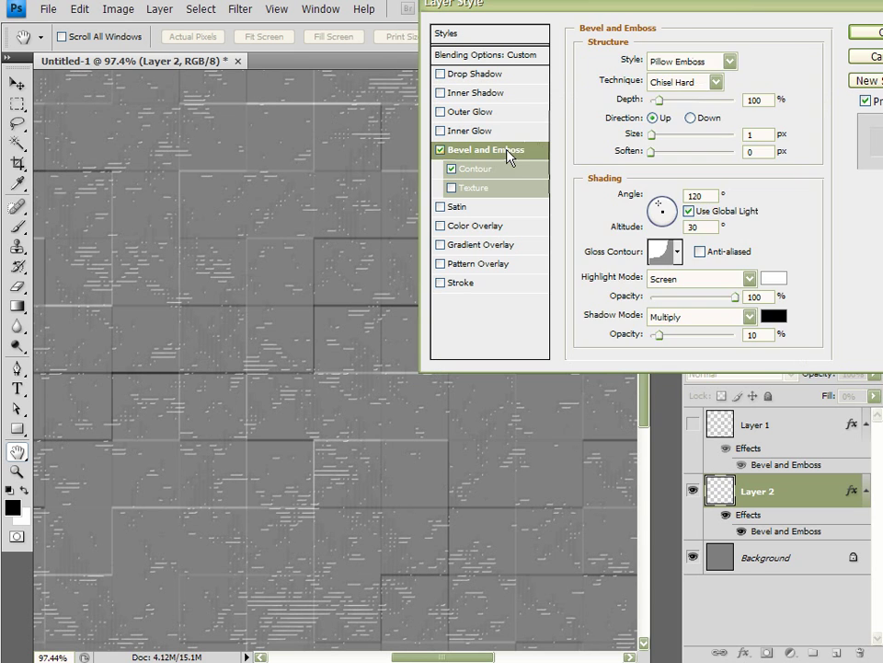
click(682, 297)
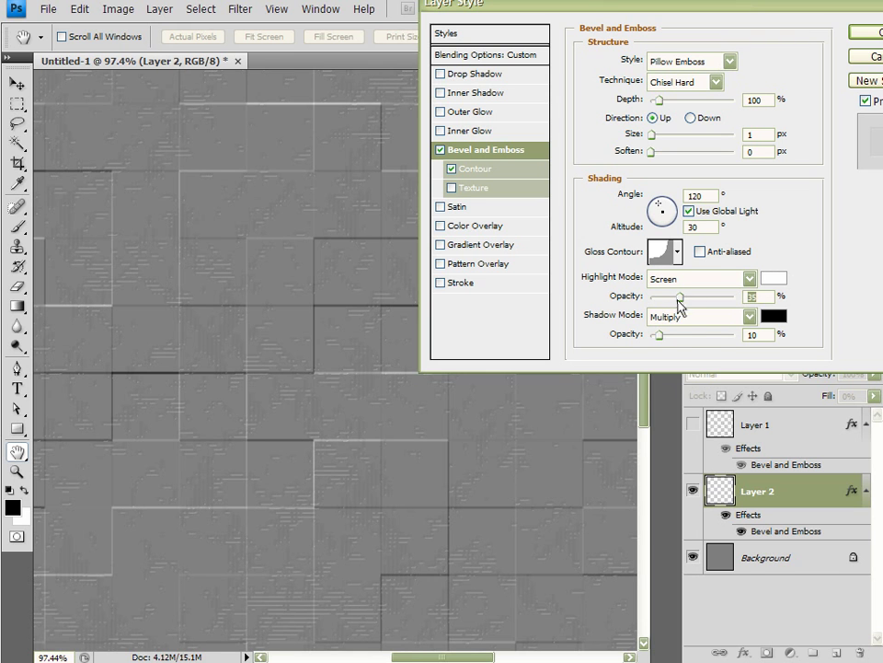
click(683, 337)
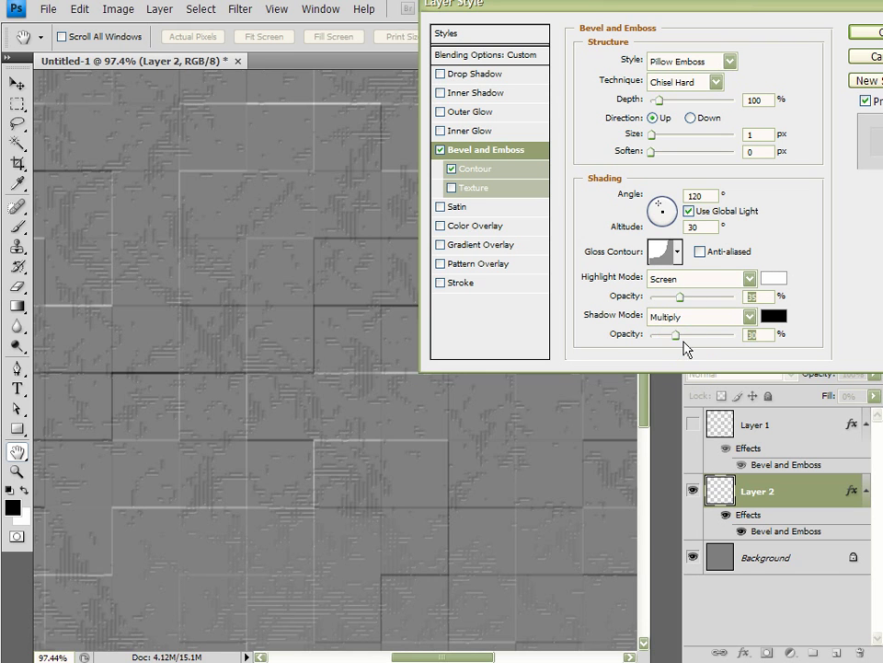
drag(686, 337, 691, 337)
Try the Smooth bevel technique on Layer 2 and change it to Chisel Soft
click(683, 83)
click(683, 103)
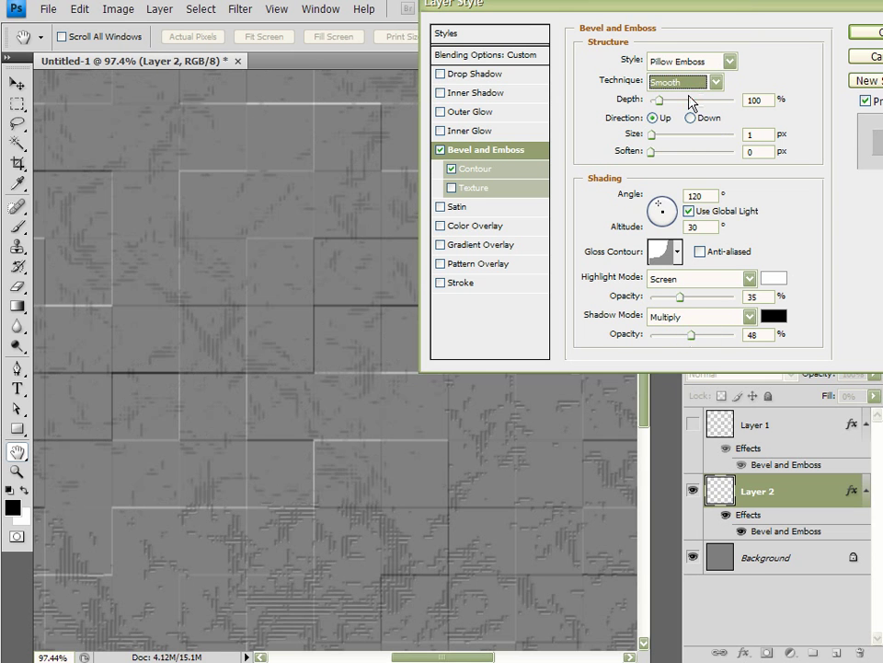
key(Down)
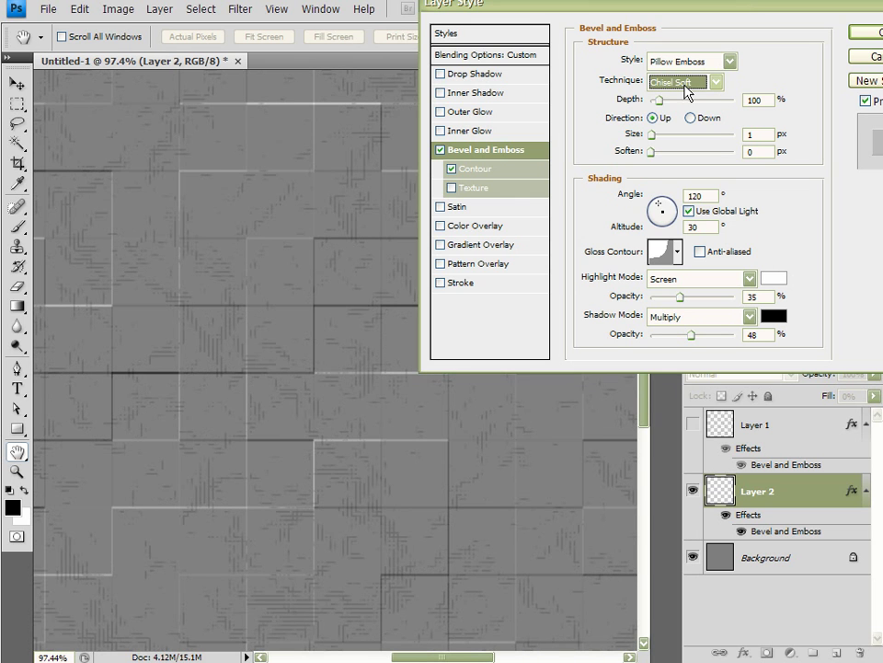
Go through the bevel styles, choose Outer Bevel and set the highlight opacity to 100%
click(699, 61)
click(696, 132)
key(Up)
key(Up)
key(Up)
key(Up)
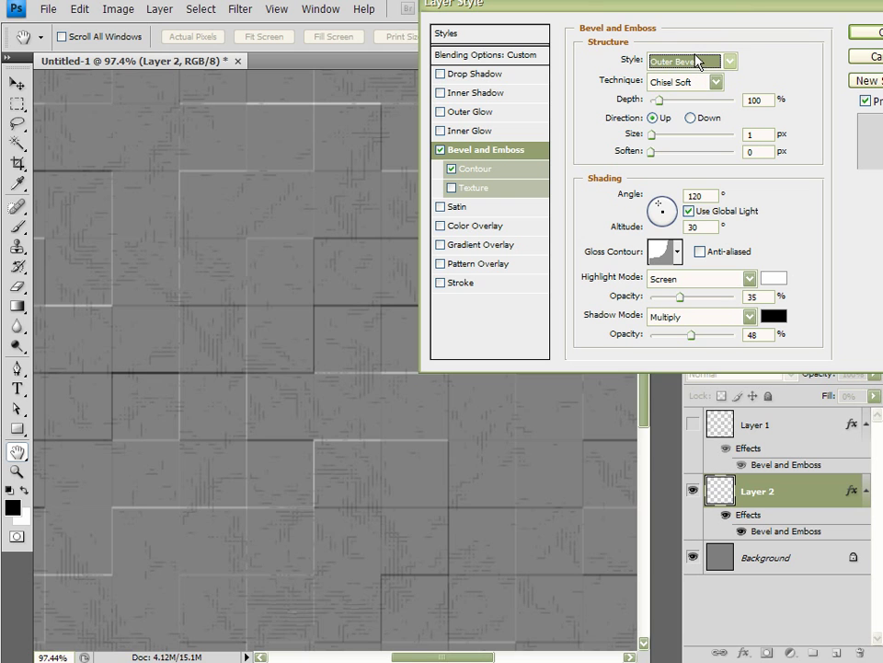
click(722, 296)
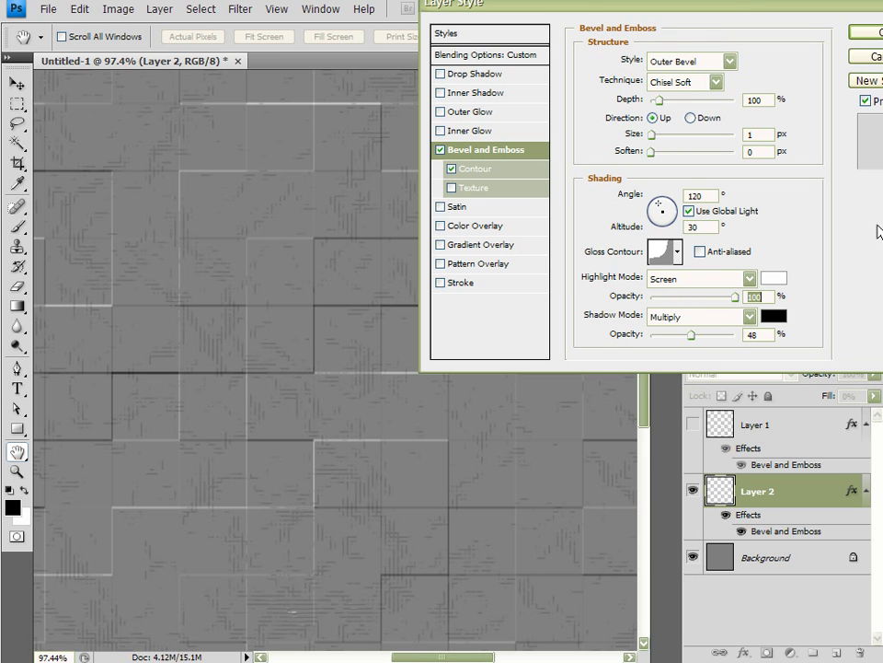
Try the Linear gloss contour on Layer 2's bevel
click(664, 250)
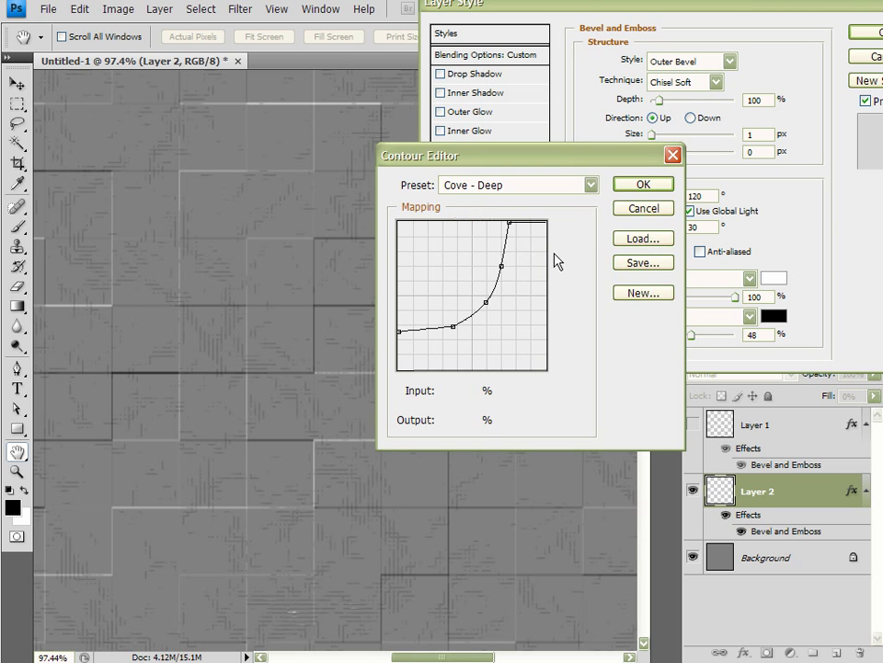
click(642, 183)
click(679, 253)
click(509, 304)
click(813, 196)
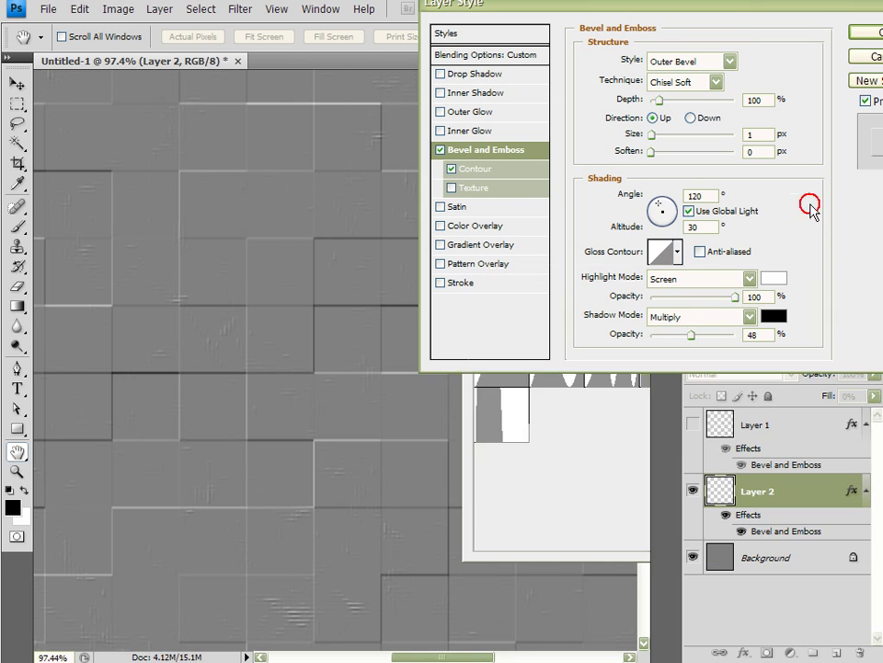
Compare the gloss contour presets on Layer 2's bevel and choose the Ring contour
click(679, 254)
click(563, 304)
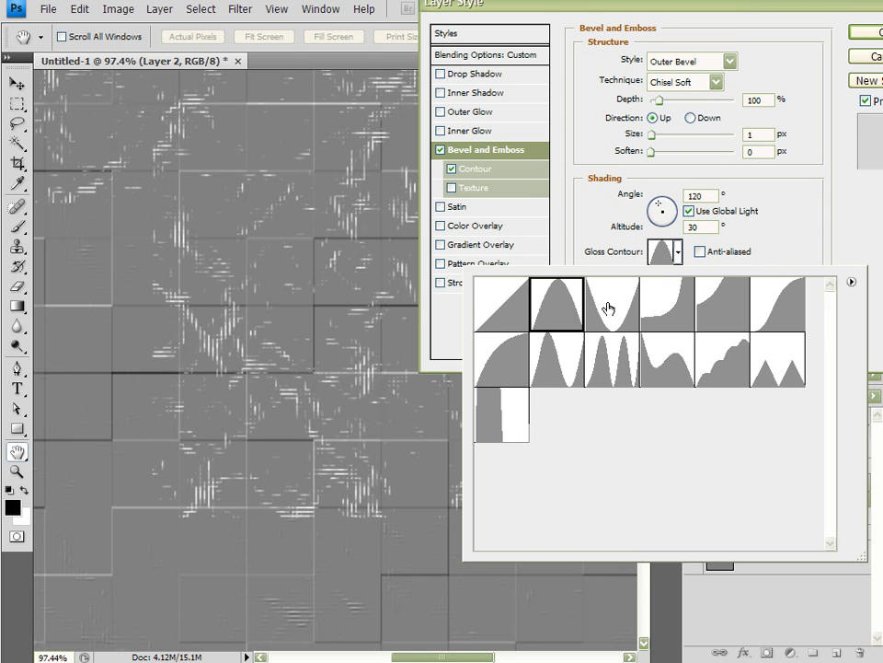
click(657, 303)
click(722, 306)
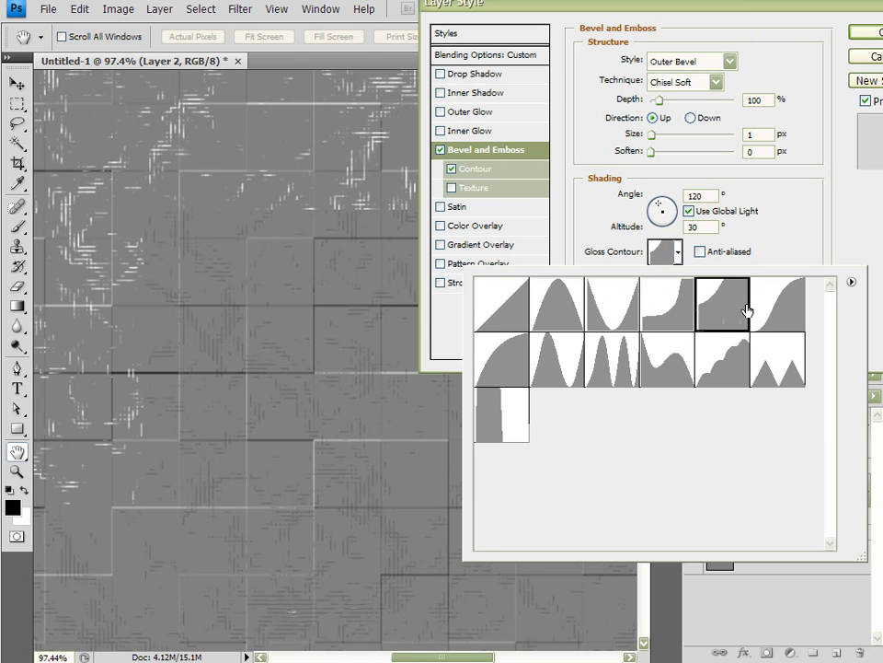
click(775, 317)
click(765, 372)
click(704, 364)
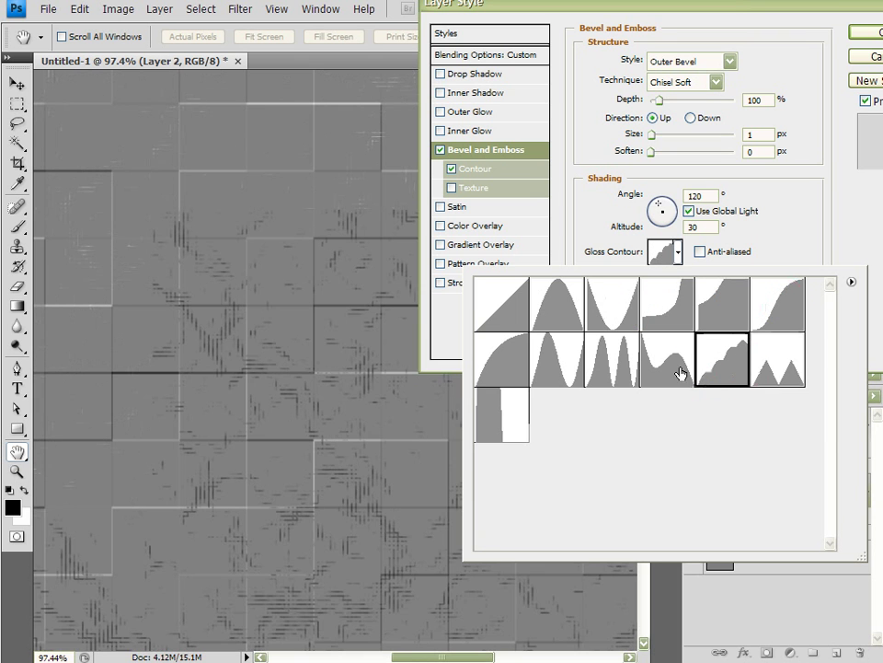
click(658, 363)
click(608, 372)
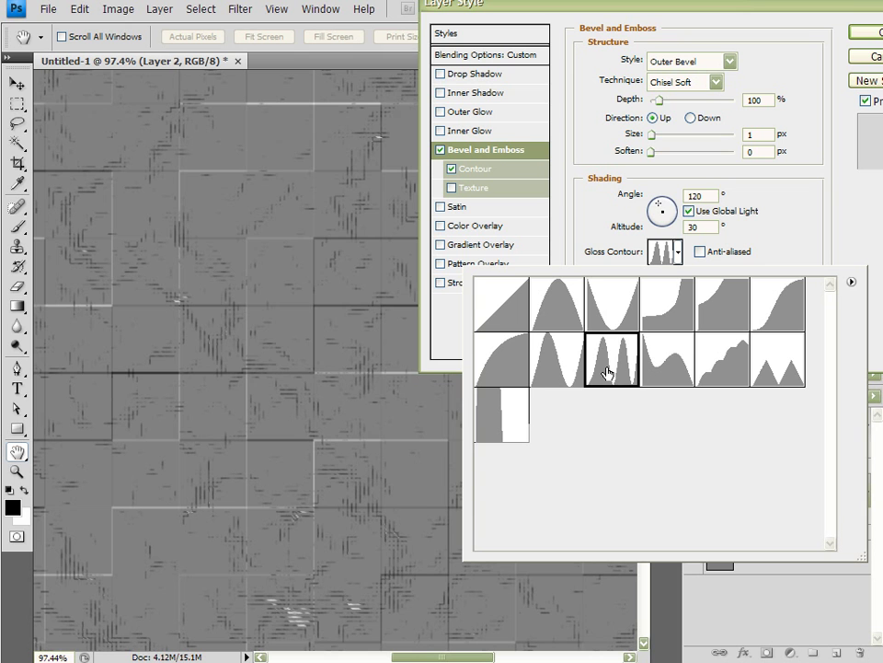
click(563, 371)
click(517, 364)
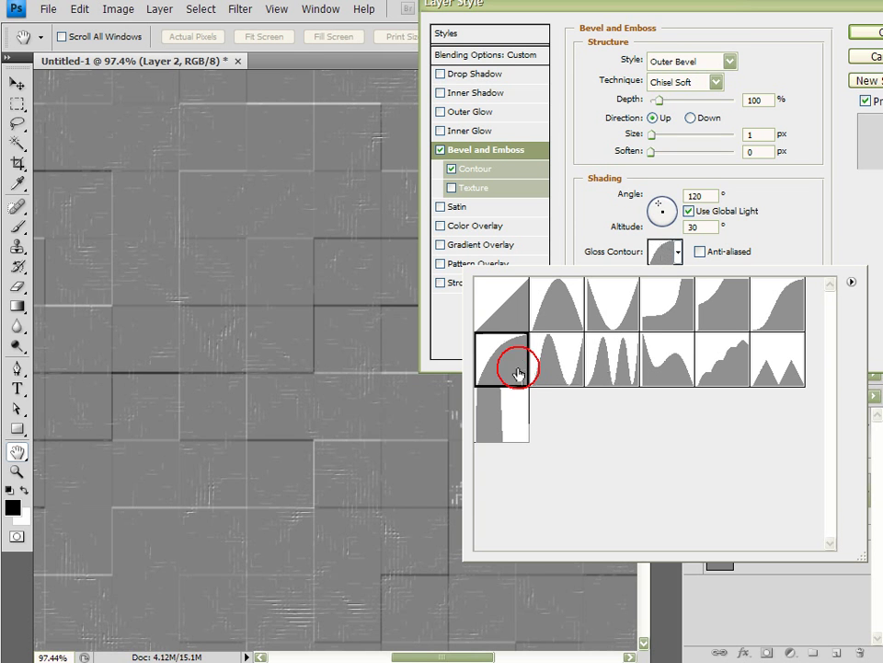
click(516, 392)
click(510, 373)
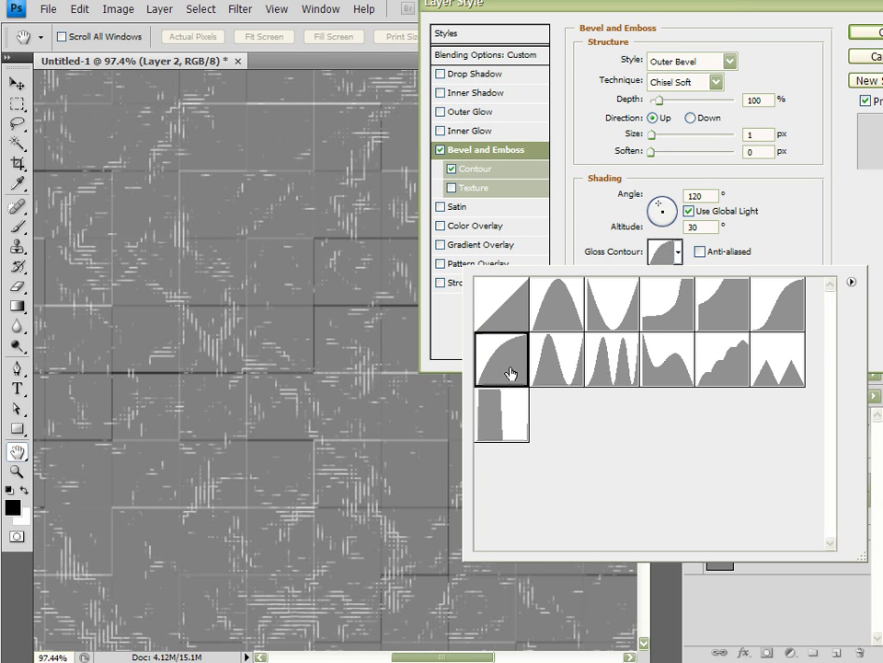
click(545, 371)
click(785, 238)
Set the shadow opacity of Layer 2's bevel to 100% and its size to 2 px, and apply the style
drag(709, 335, 736, 300)
click(734, 335)
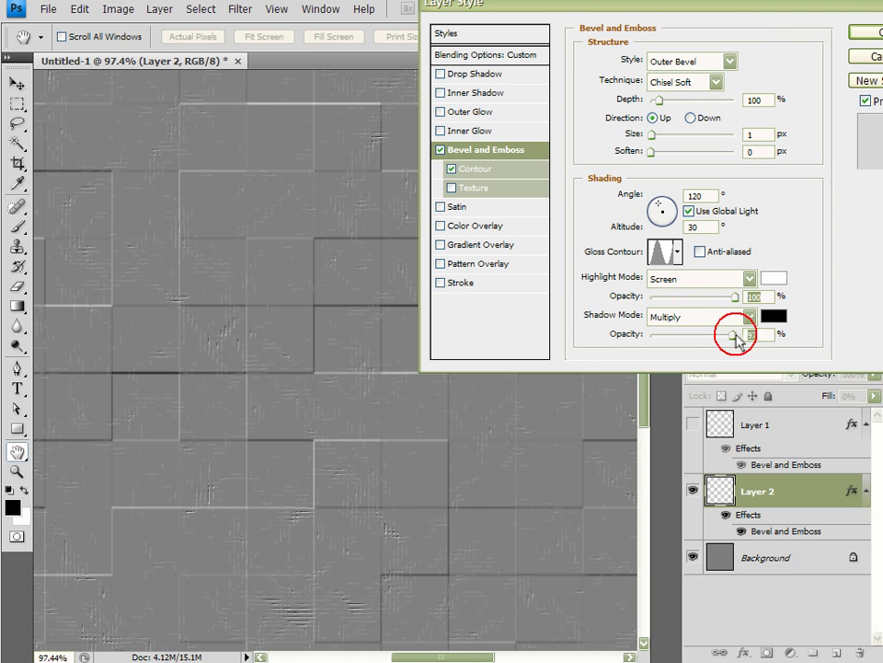
double_click(756, 133)
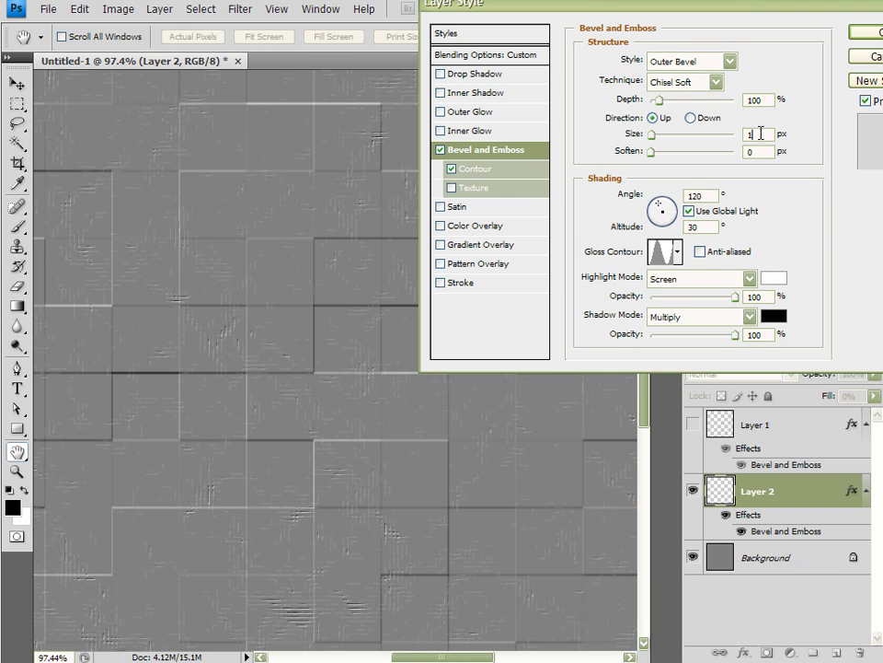
key(Up)
key(Up)
key(Up)
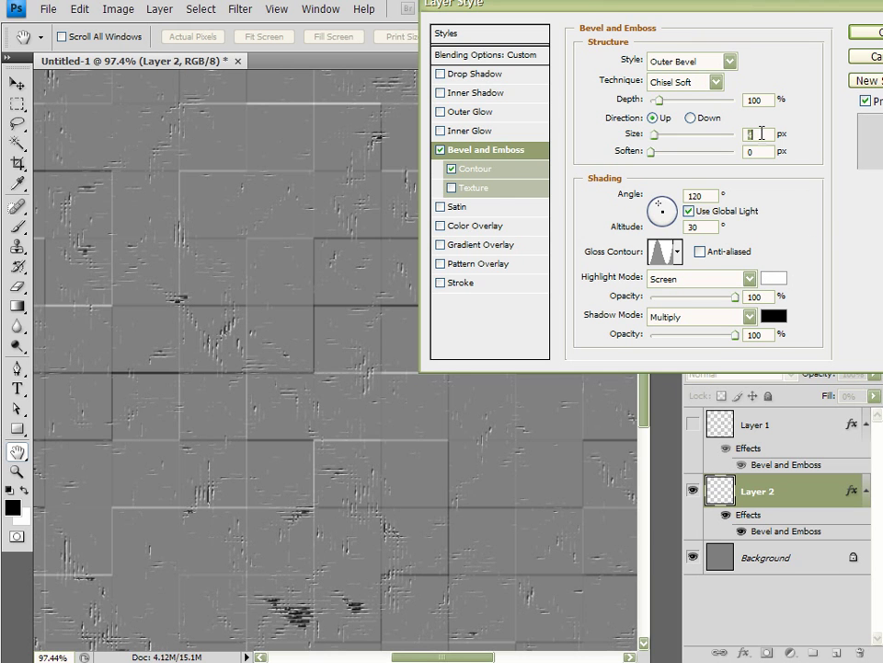
key(Up)
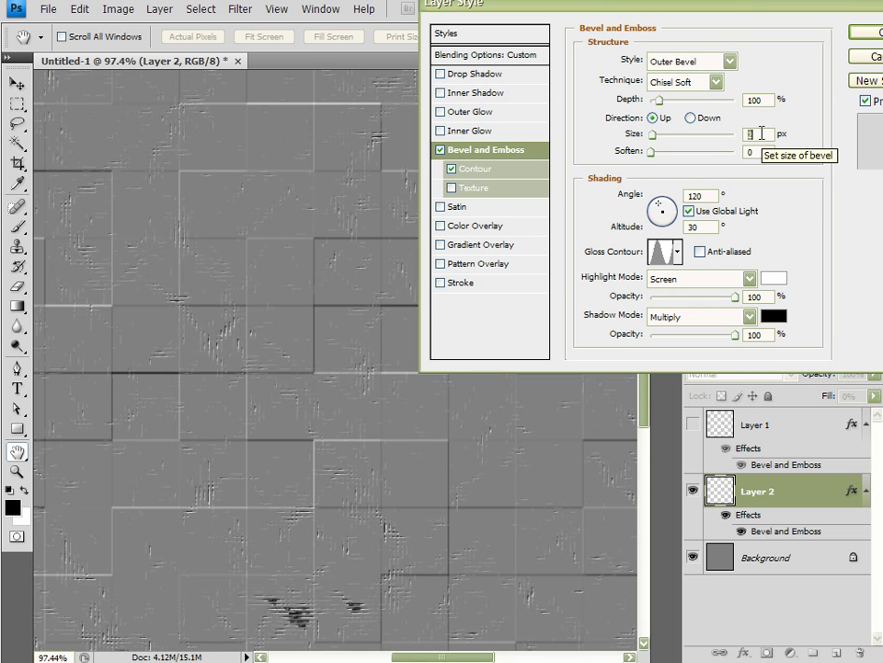
key(Return)
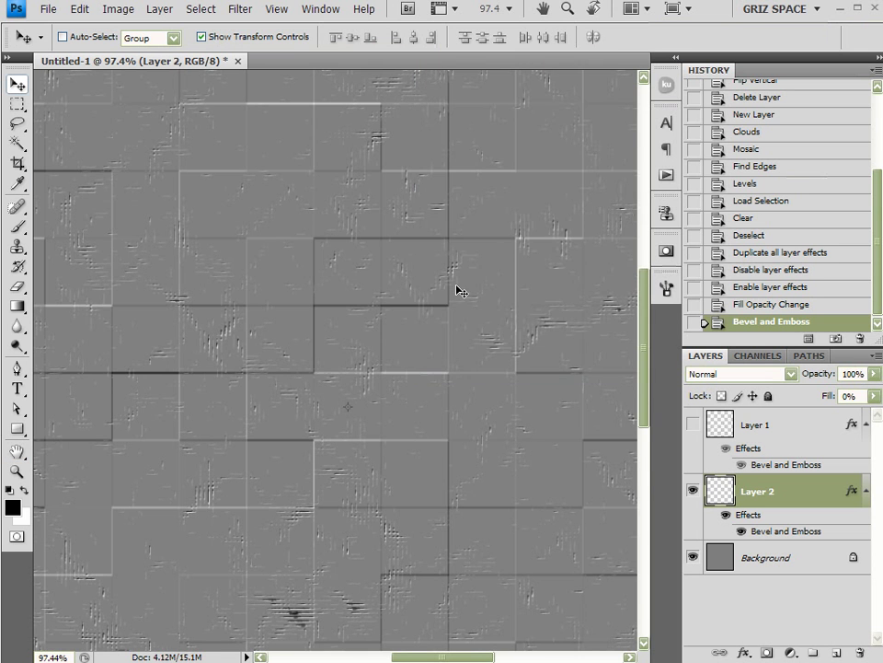
Check the fine line texture and duplicate Layer 2 together with its bevel effect
scroll(457, 290, down, 4)
scroll(465, 299, up, 4)
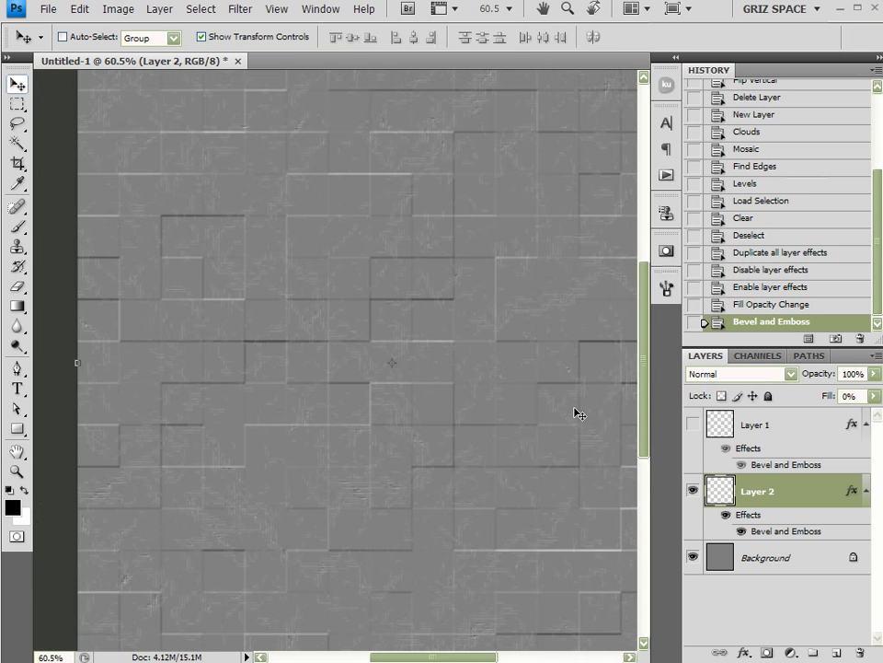
scroll(532, 394, up, 3)
scroll(523, 390, down, 5)
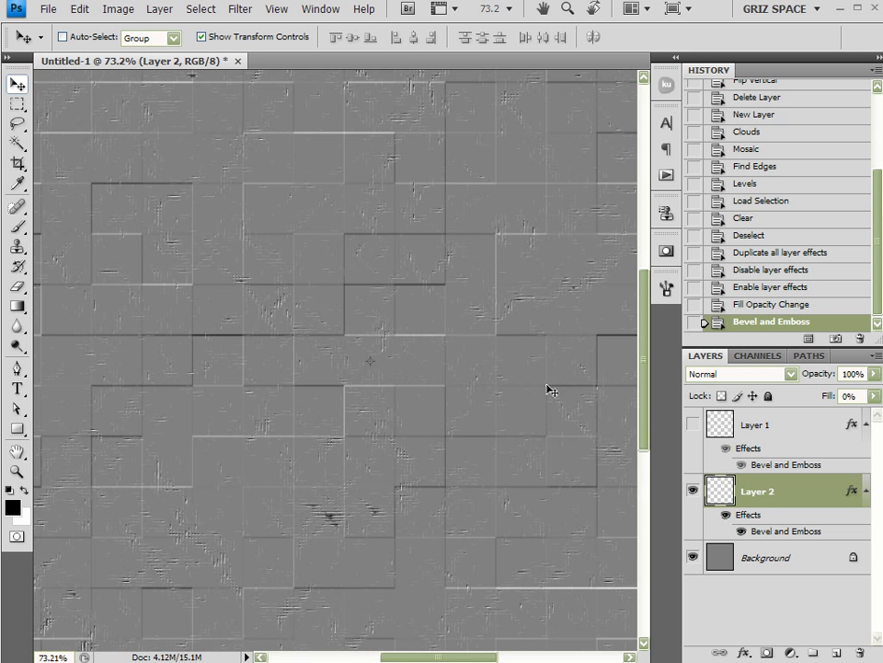
drag(814, 494, 836, 651)
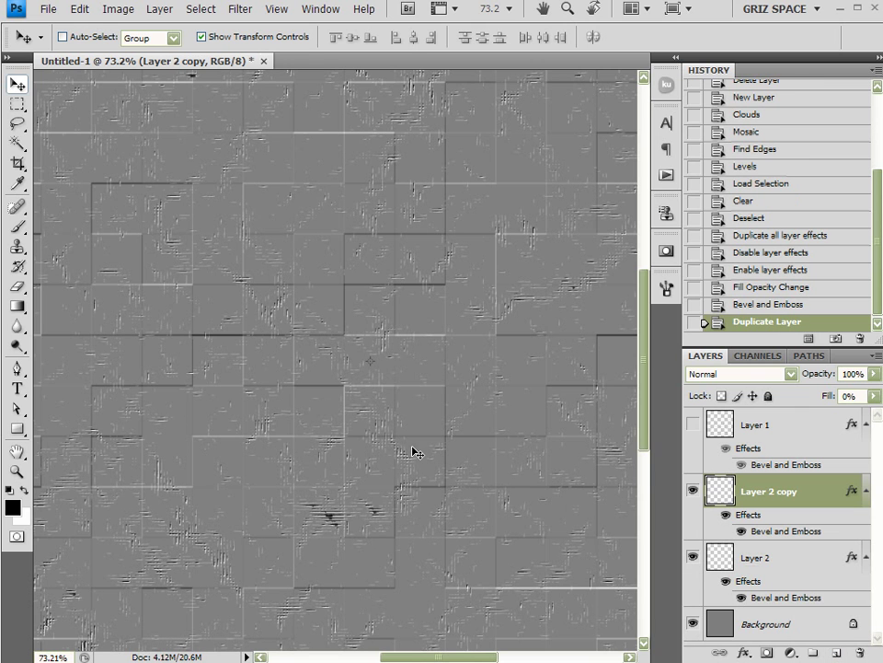
Rotate the copy of Layer 2 by 90° clockwise twice
click(80, 10)
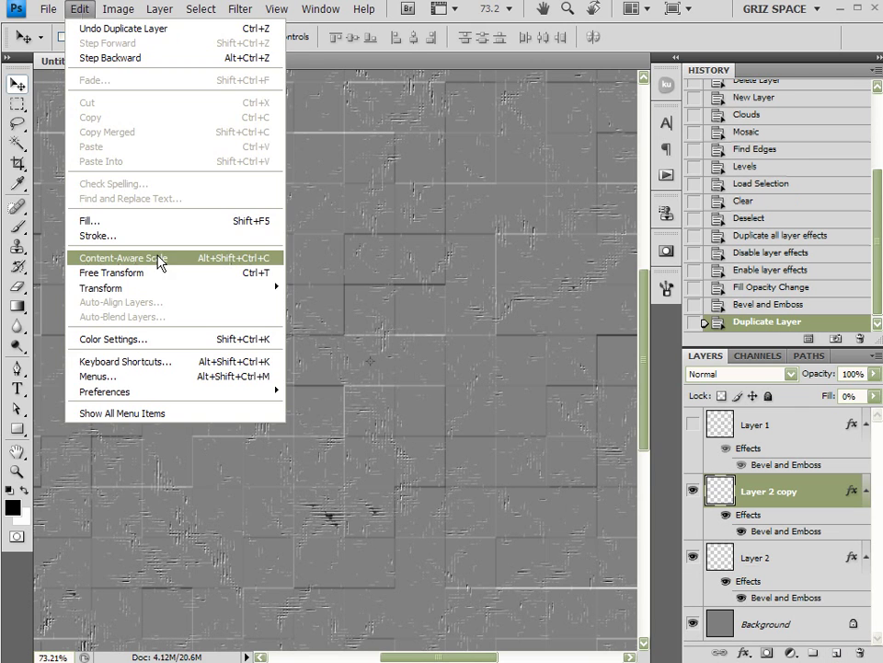
mouse_move(165, 293)
click(340, 419)
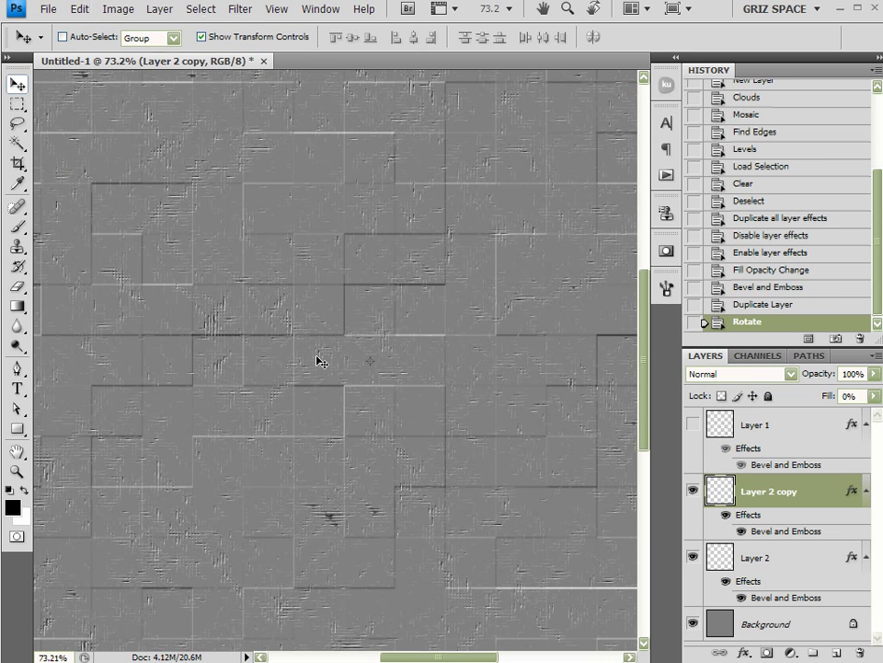
click(78, 11)
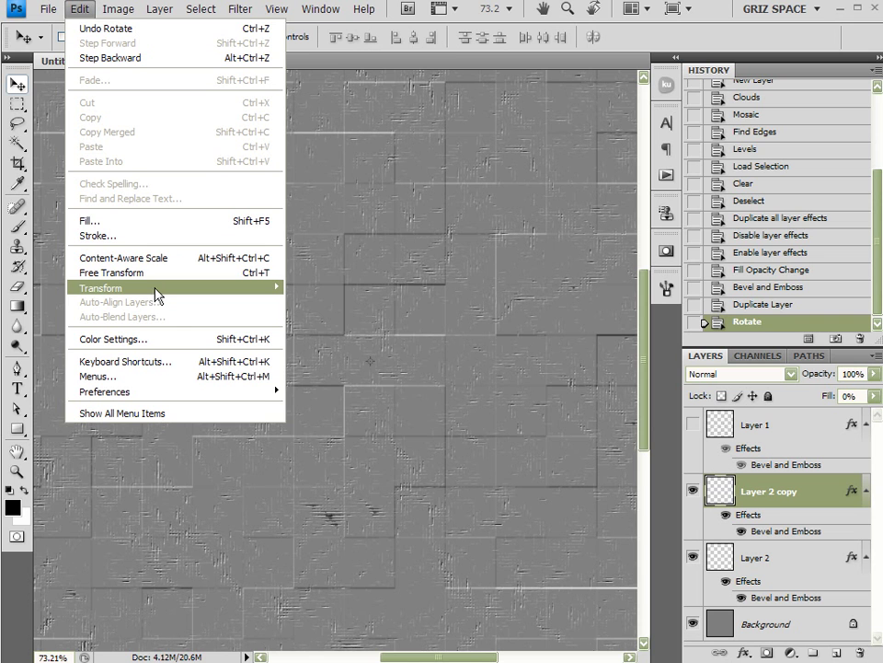
mouse_move(152, 288)
click(356, 420)
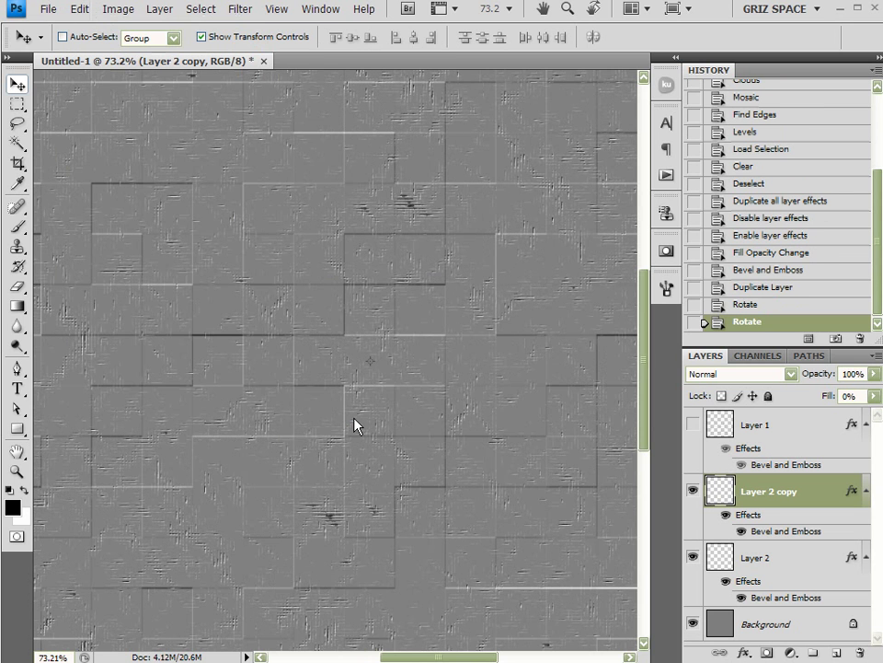
Make Layer 1 visible again and check how its lines combine with the two fine line layers
scroll(436, 426, down, 2)
scroll(440, 428, down, 1)
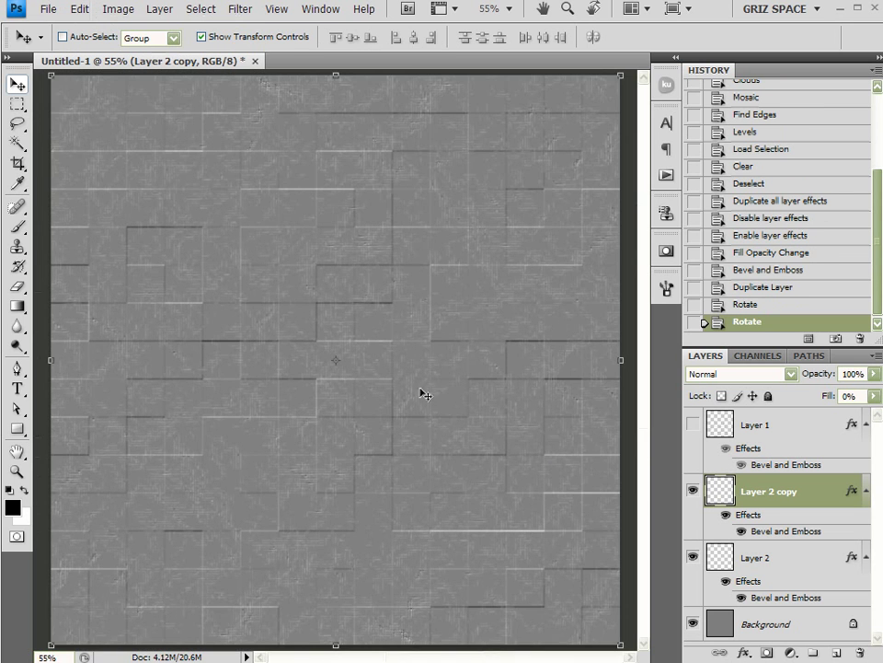
scroll(420, 391, up, 3)
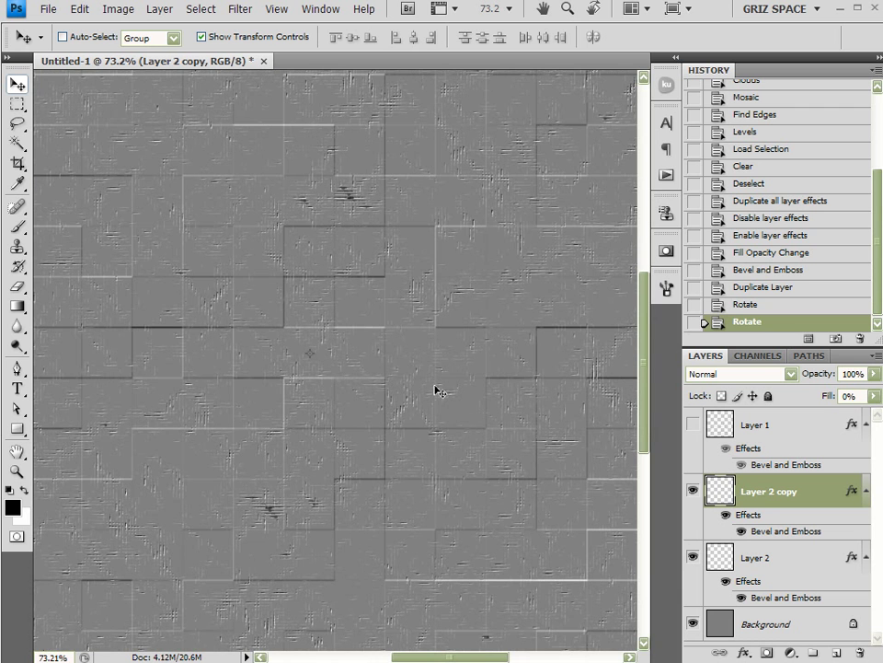
scroll(443, 380, down, 2)
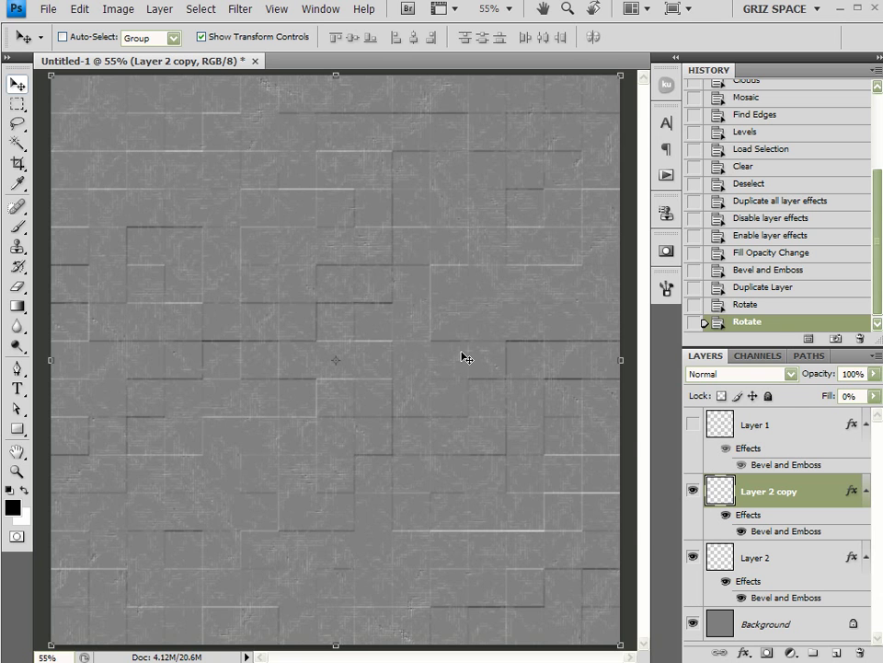
scroll(466, 357, up, 3)
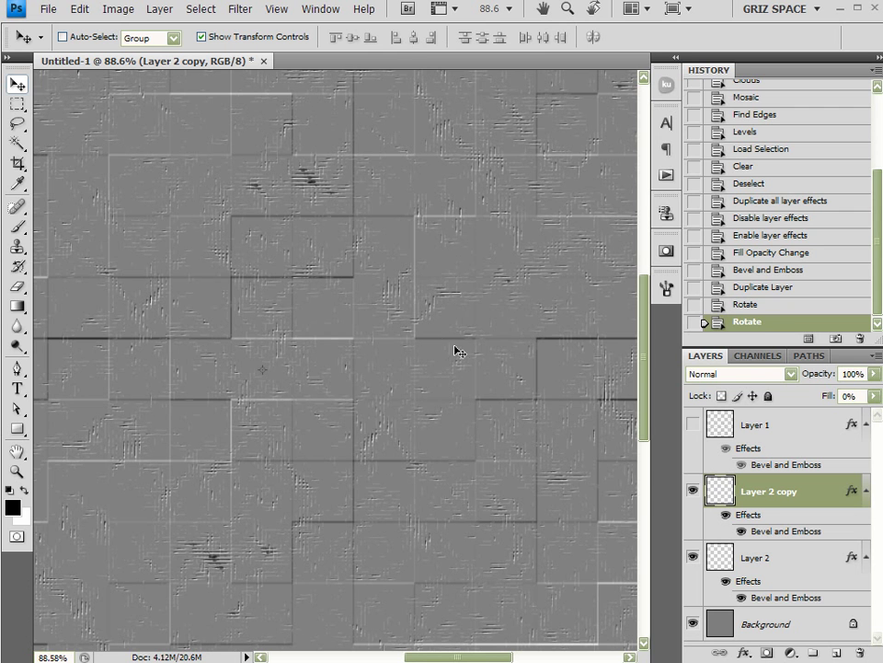
scroll(418, 382, up, 2)
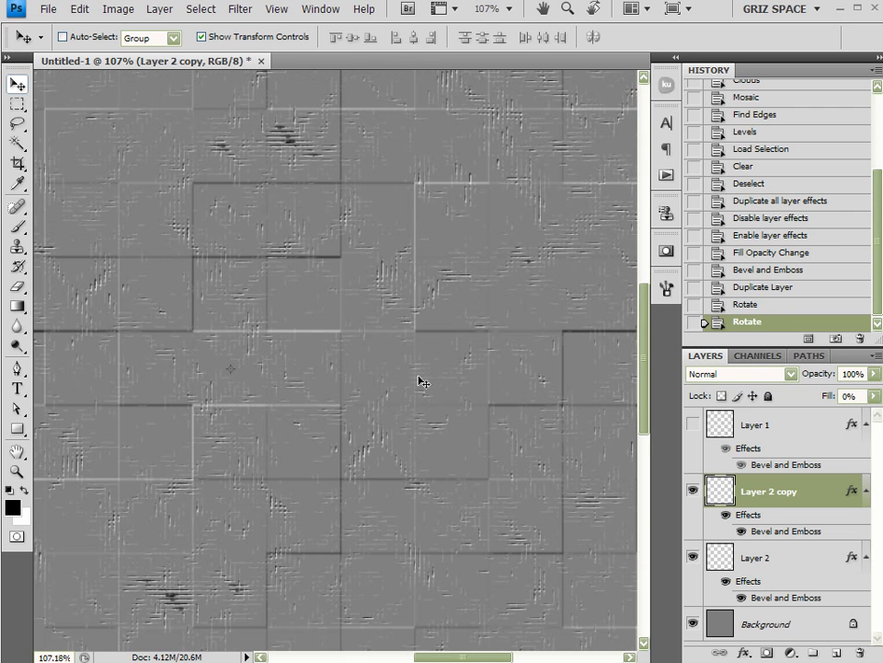
scroll(433, 396, down, 3)
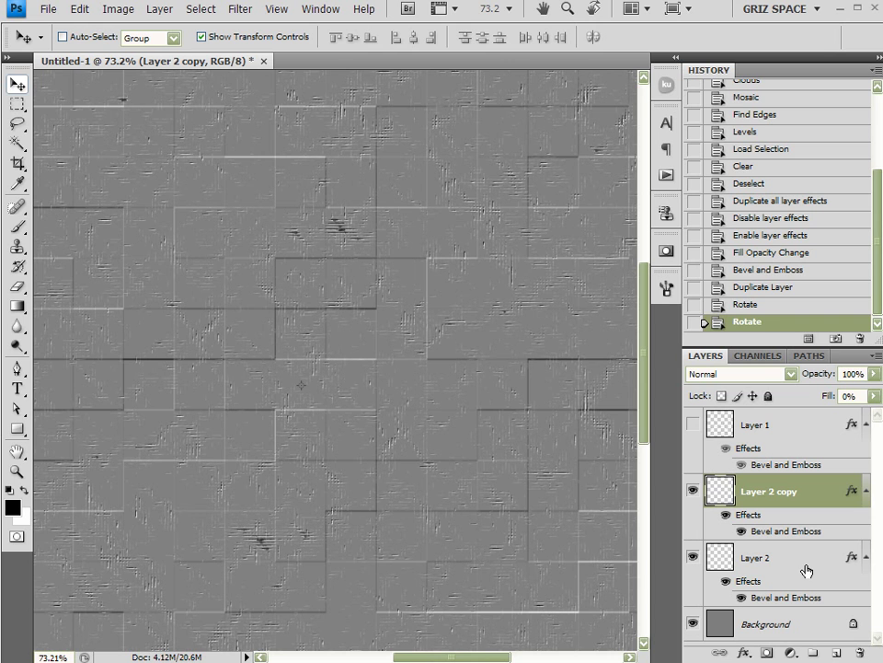
click(693, 426)
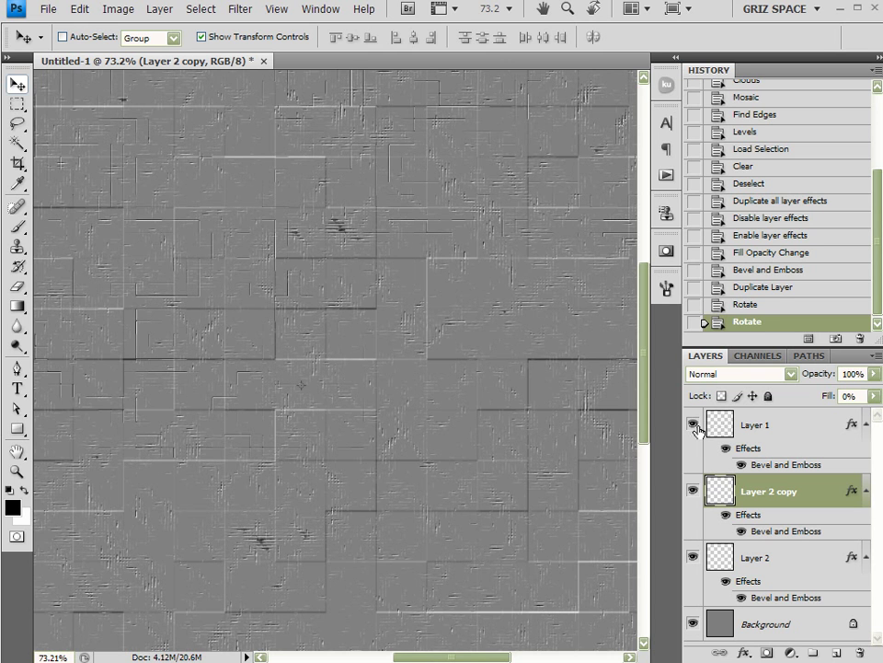
scroll(524, 414, down, 2)
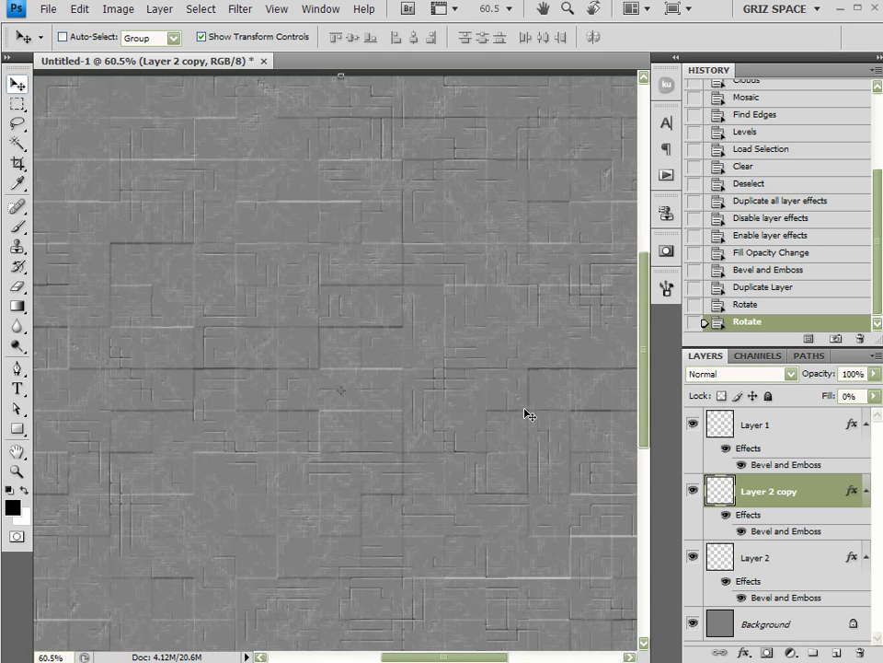
scroll(524, 414, up, 3)
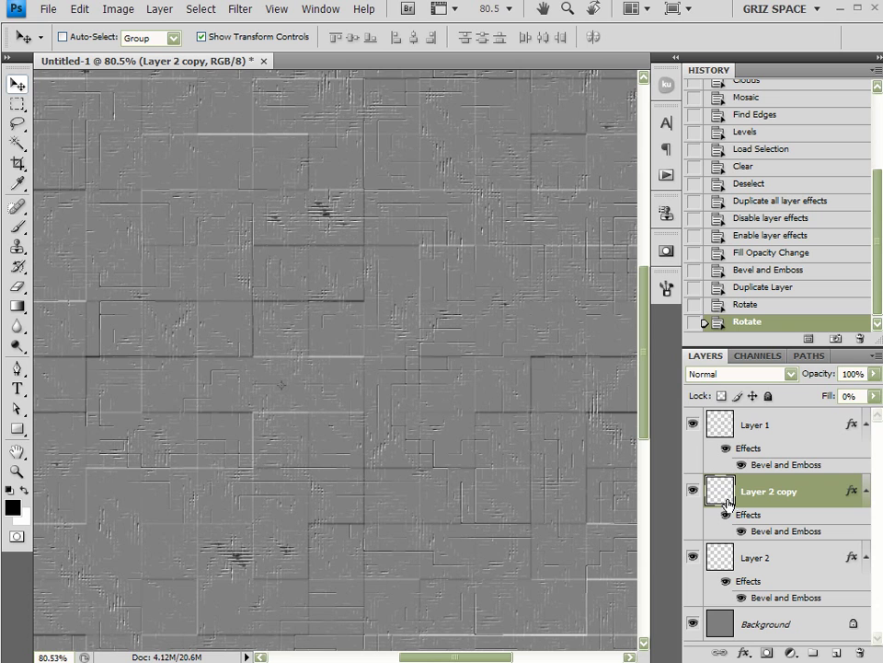
Add a new layer above Layer 1 and render Clouds on it
click(771, 427)
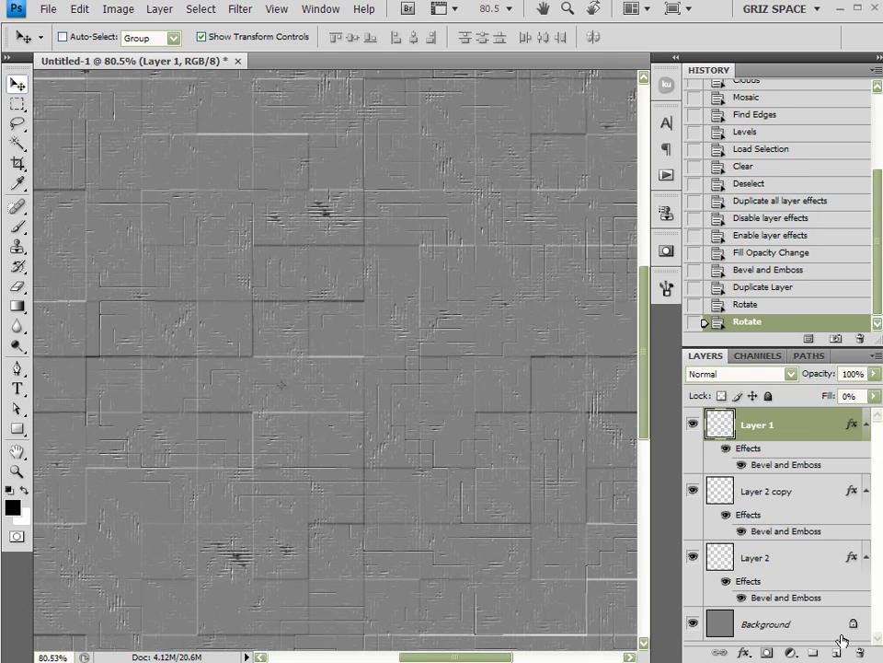
key(ctrl+shift+alt+n)
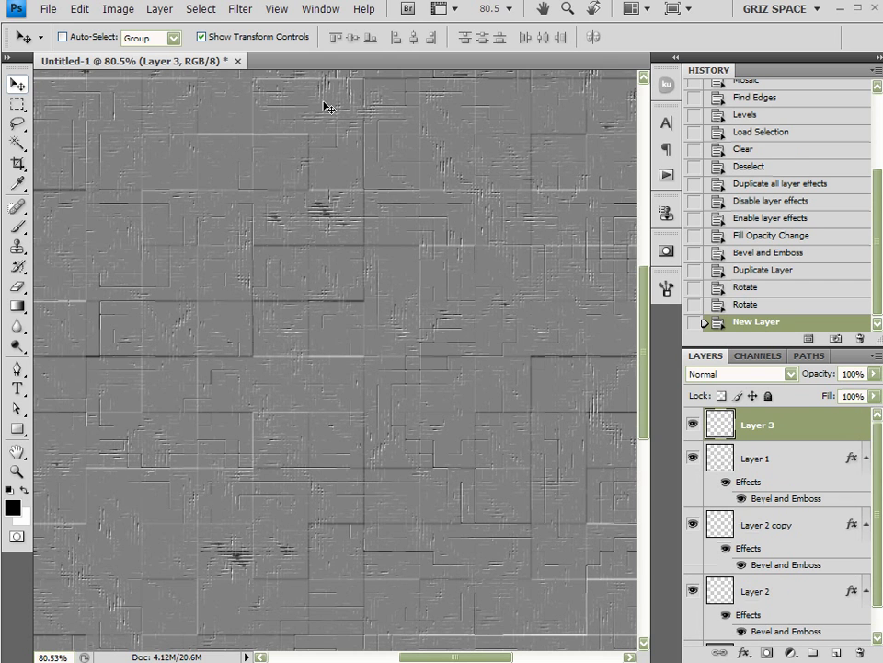
click(240, 9)
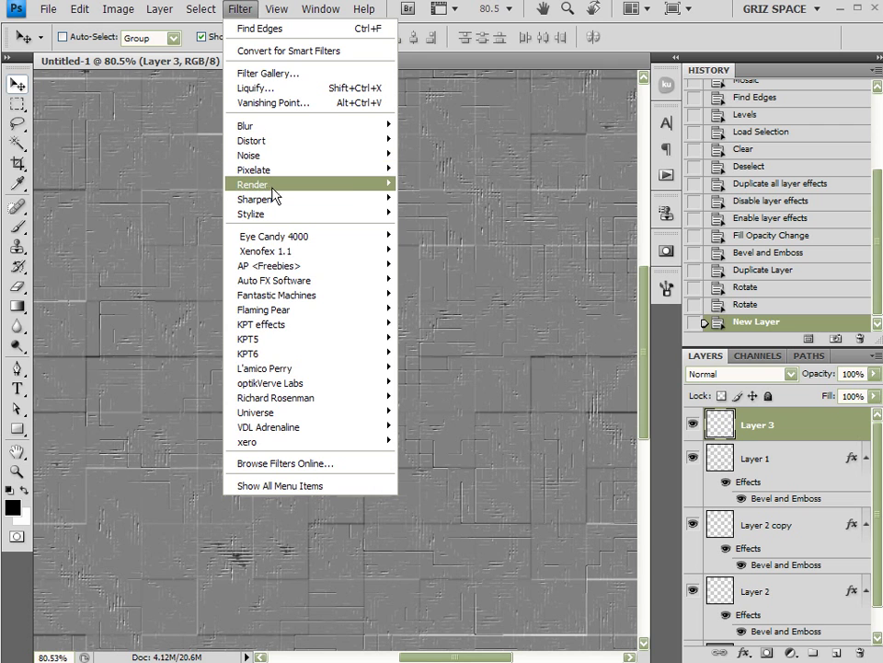
mouse_move(273, 190)
click(408, 183)
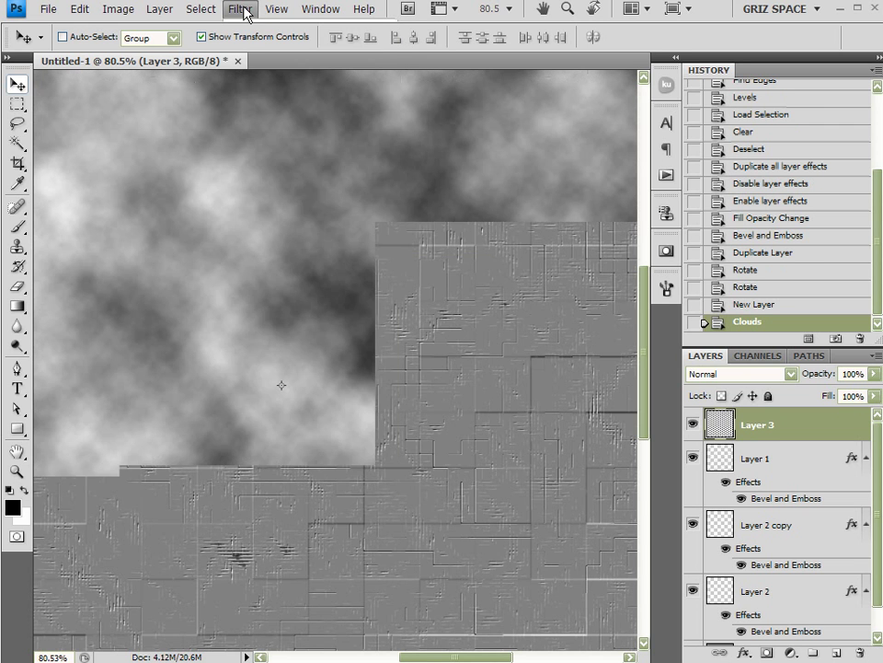
Apply the Mosaic filter to the clouds on Layer 3 with a cell size of 80 square
click(245, 11)
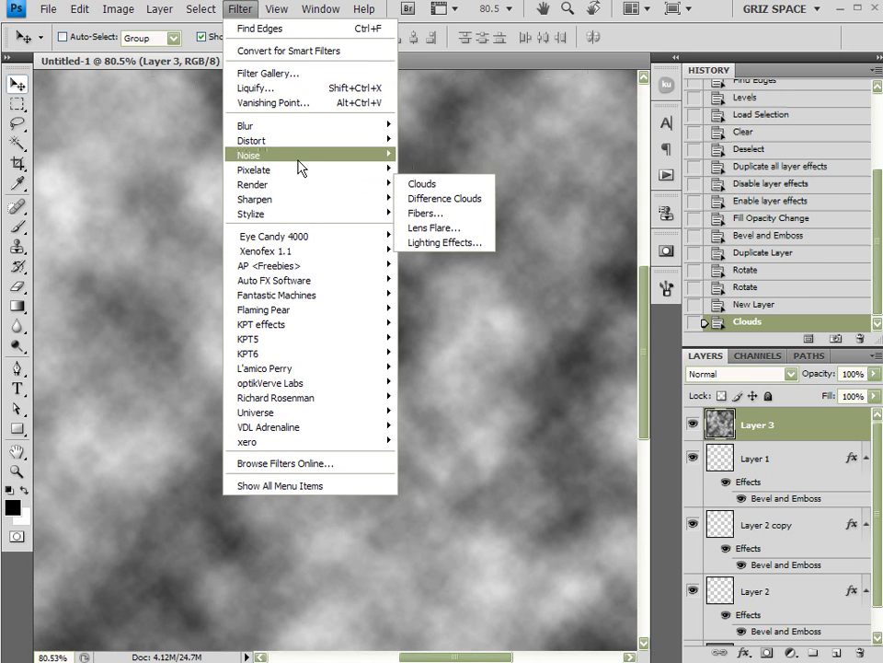
mouse_move(300, 171)
click(428, 228)
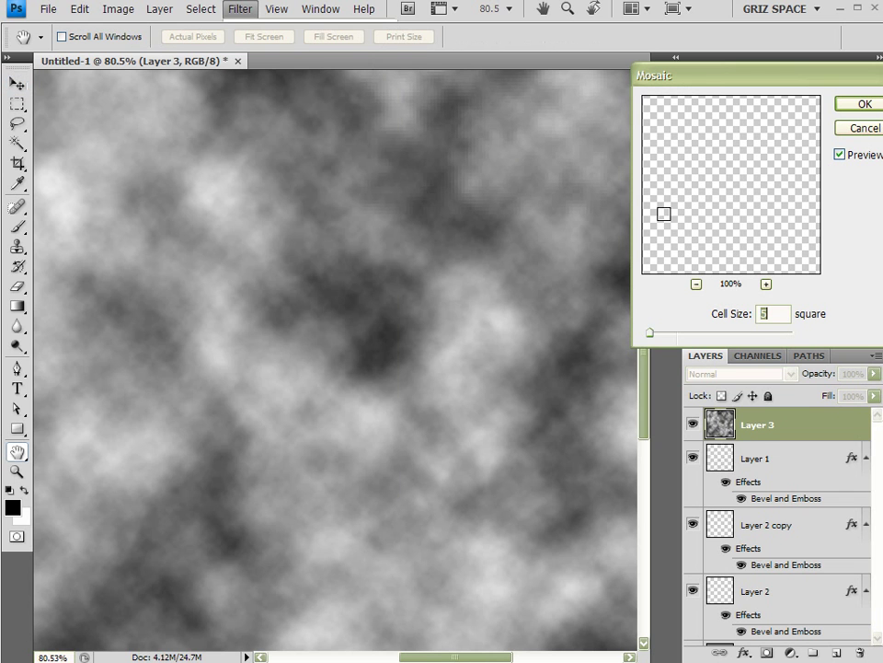
text(80)
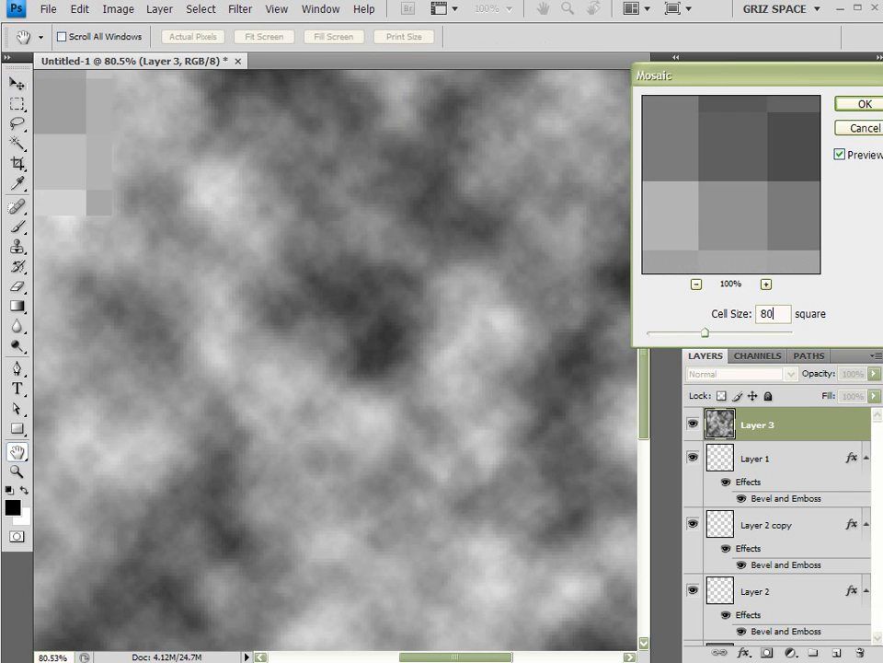
click(860, 112)
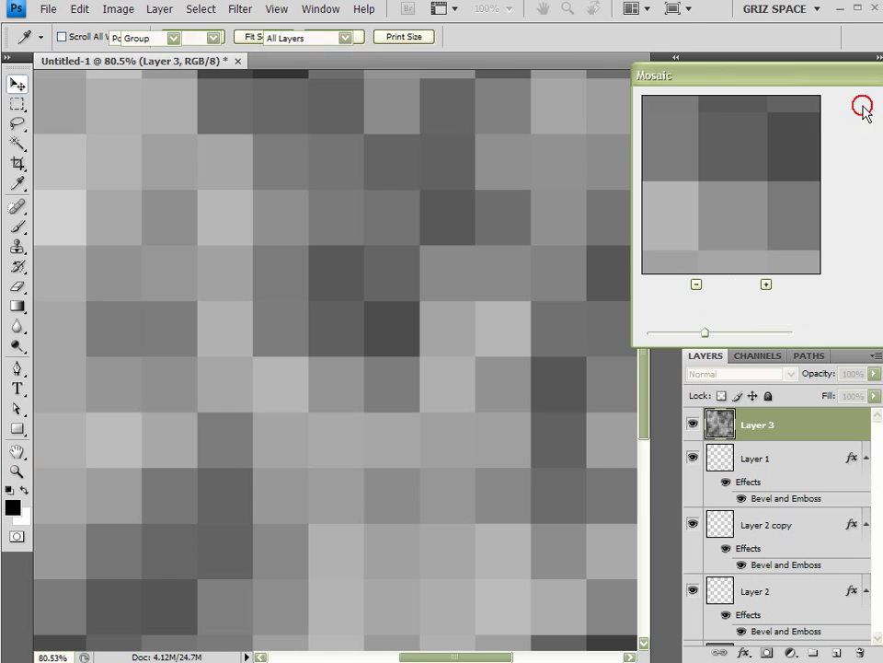
scroll(463, 286, down, 2)
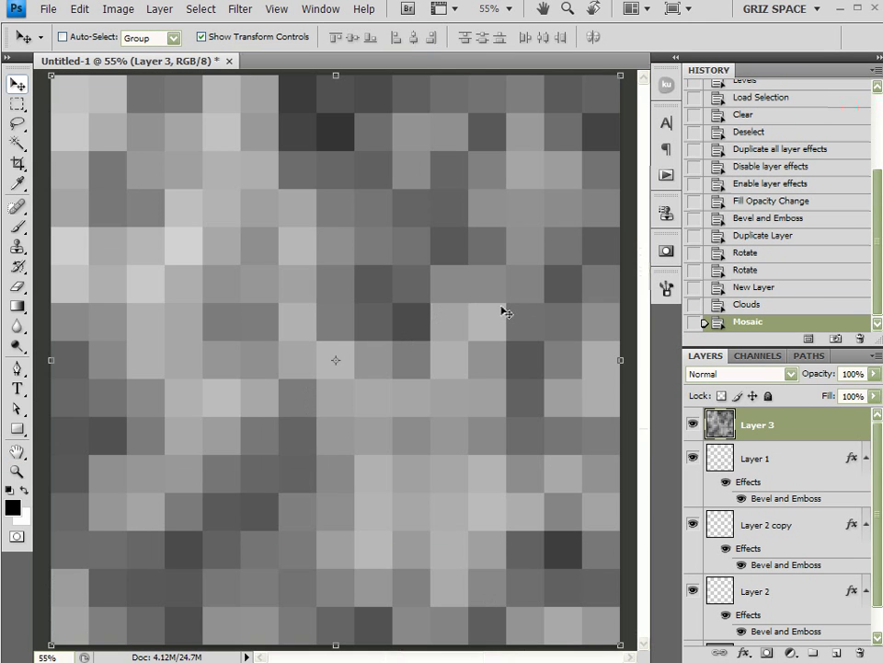
scroll(505, 313, down, 2)
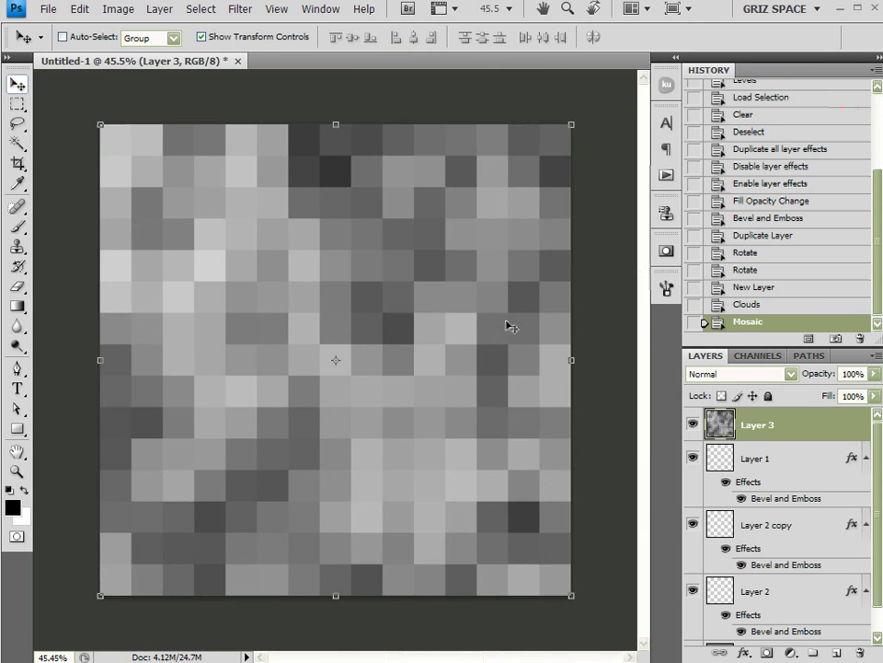
Hide the mosaic Layer 3 and duplicate it, discarding the unneeded empty layer
click(693, 426)
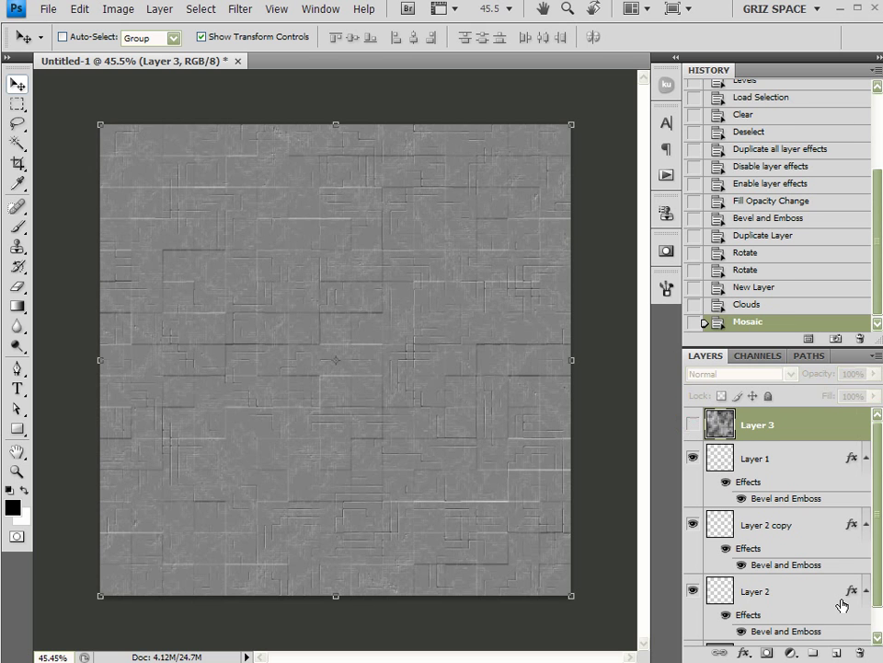
click(836, 652)
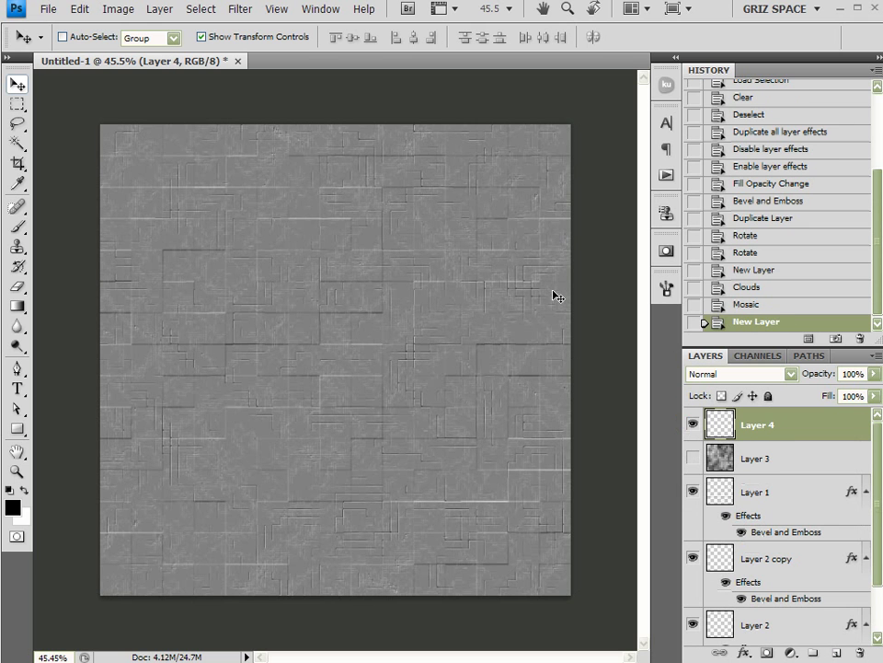
key(Delete)
drag(828, 433, 837, 650)
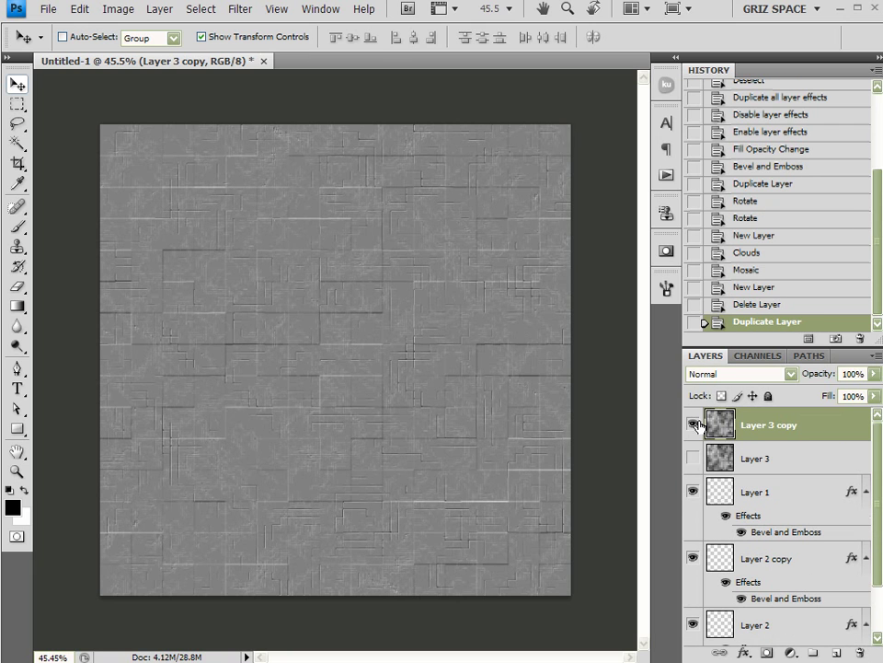
Show Layer 3 copy and hide Layer 1, Layer 2 copy and Layer 2
click(697, 424)
click(694, 491)
click(693, 558)
click(696, 629)
scroll(870, 570, down, 3)
scroll(866, 532, up, 3)
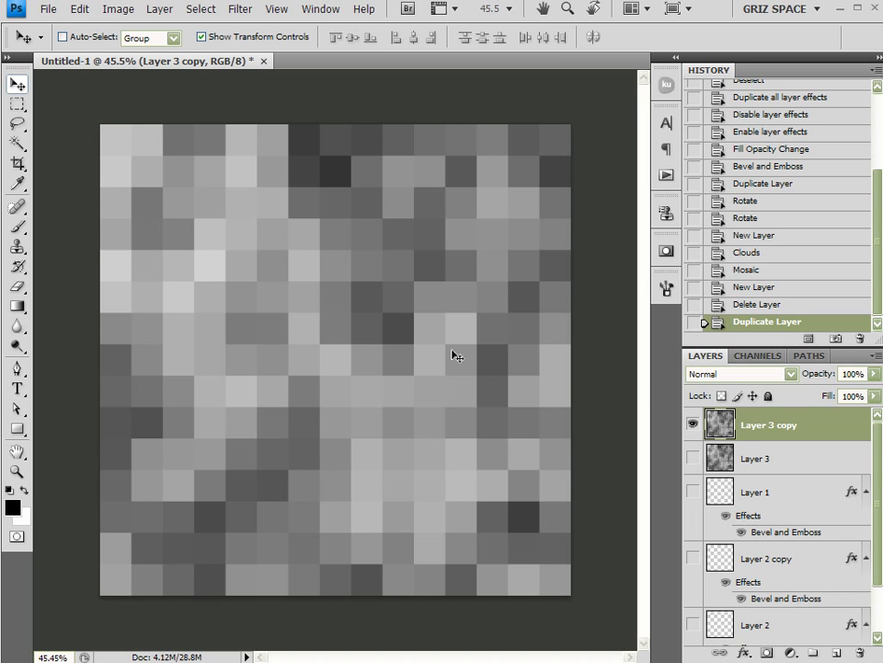
Duplicate Layer 3 copy and stretch the duplicate vertically past both canvas edges to a height of about 270%
scroll(439, 357, down, 1)
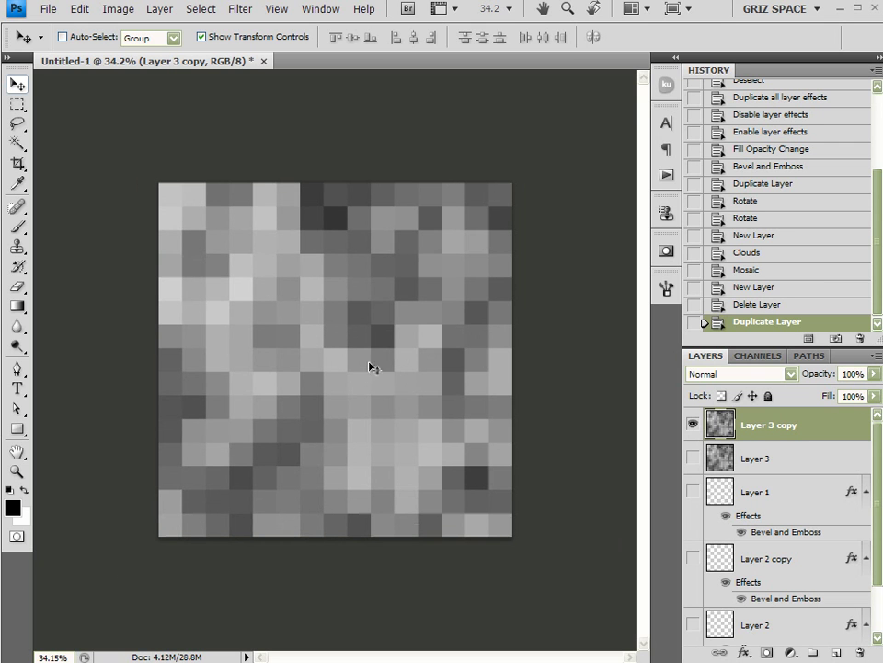
click(376, 359)
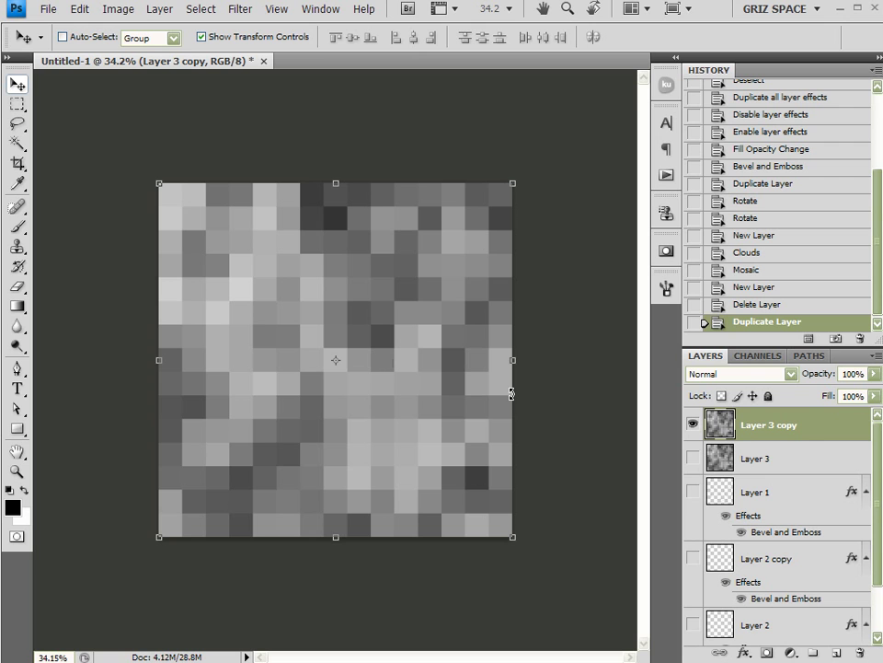
drag(854, 417, 841, 651)
scroll(544, 280, down, 2)
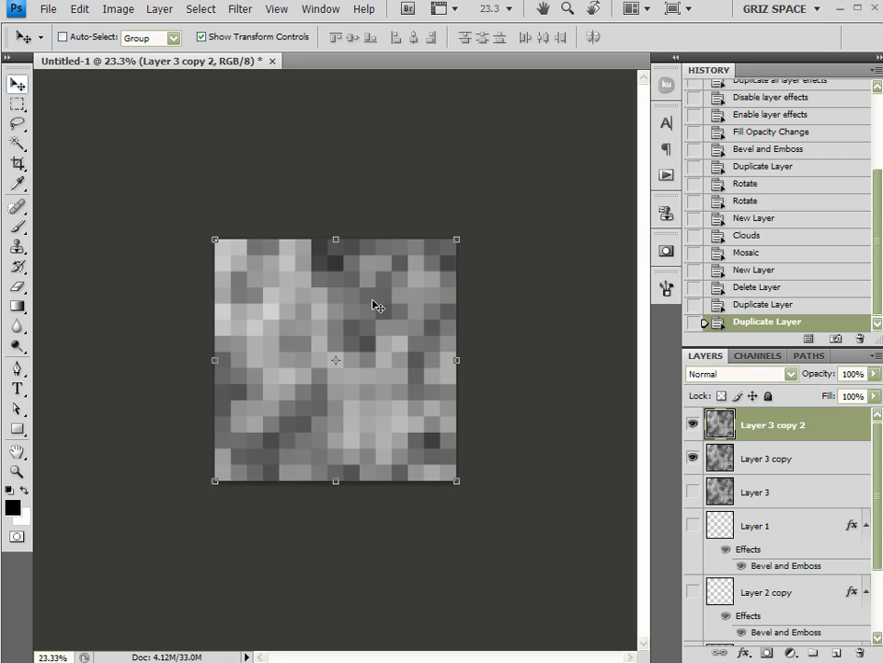
drag(336, 242, 335, 53)
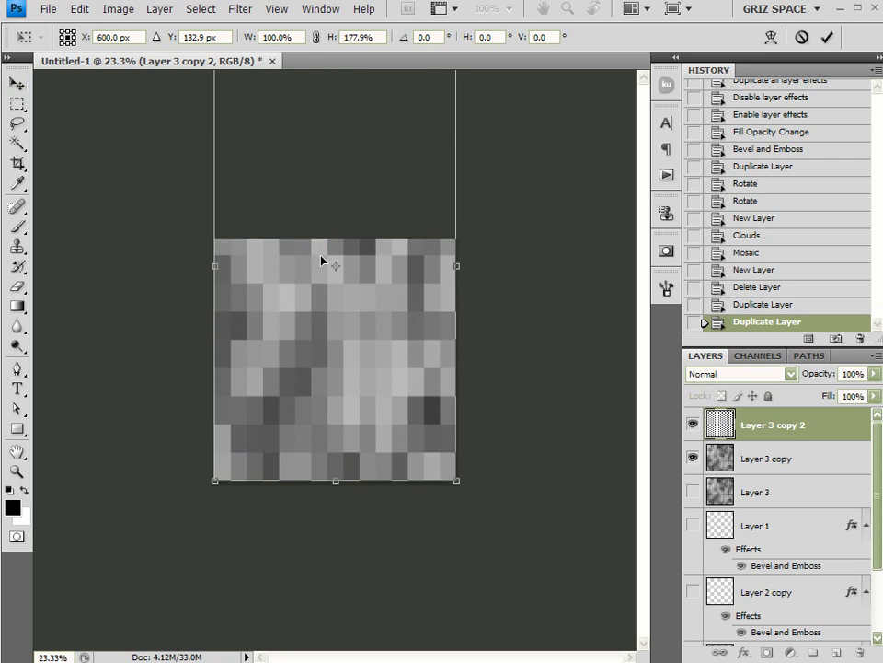
drag(335, 482, 328, 661)
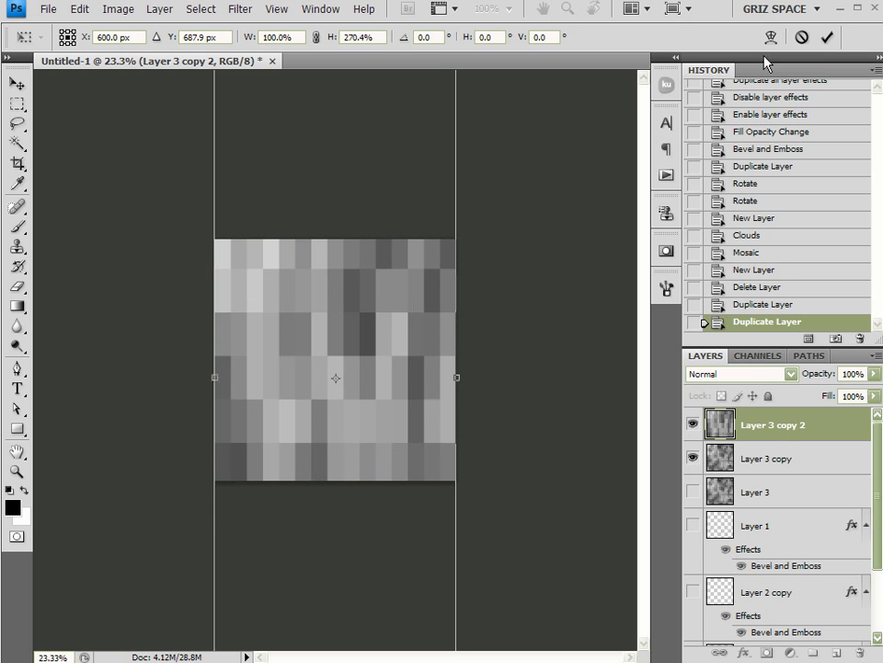
click(827, 36)
Crop the image to the exact canvas bounds to cut off the stretched layer's overhang
click(19, 166)
drag(215, 240, 457, 481)
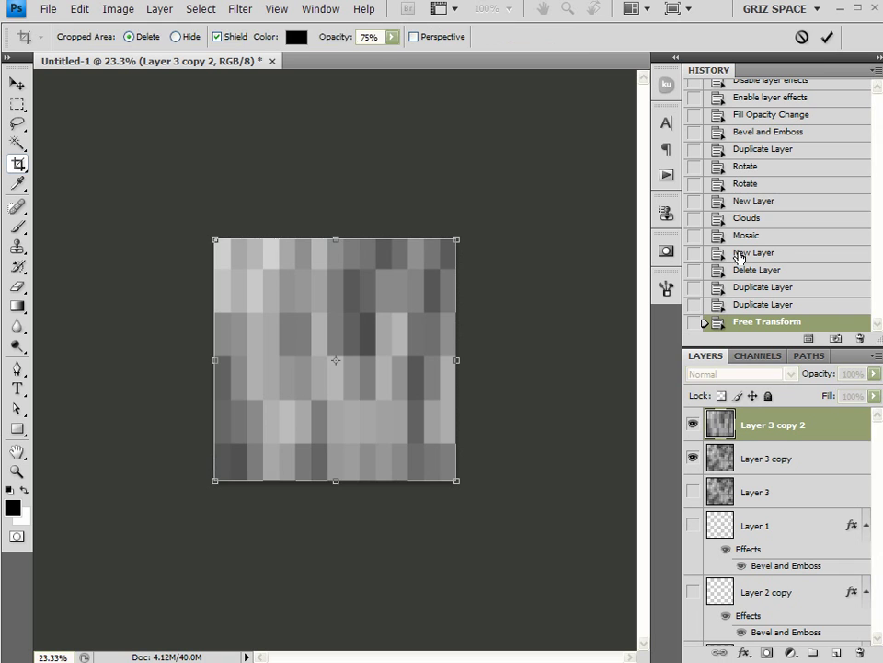
click(827, 37)
key(ctrl+plus)
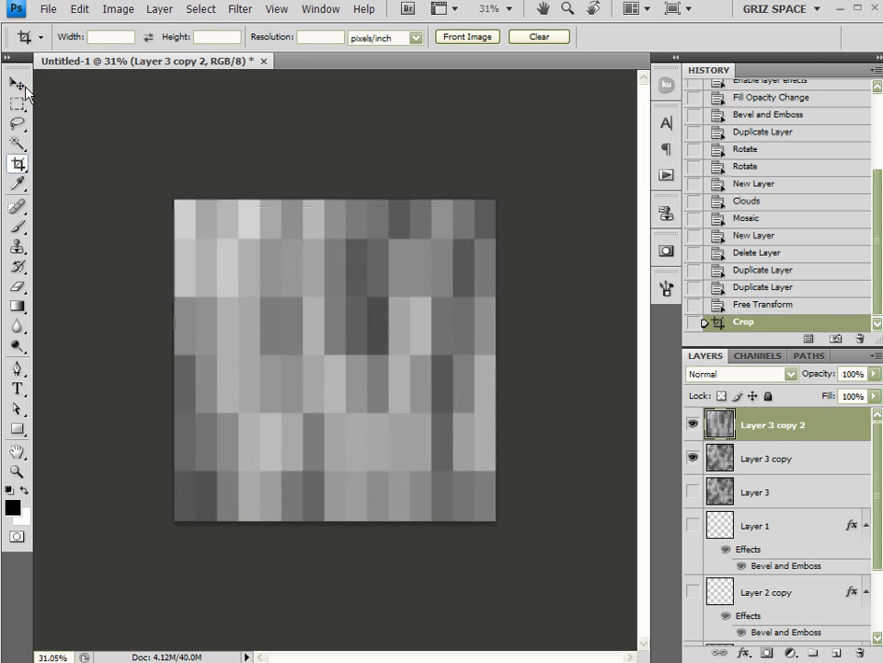
Rotate the stretched mosaic layer by 90° clockwise
click(24, 86)
click(79, 9)
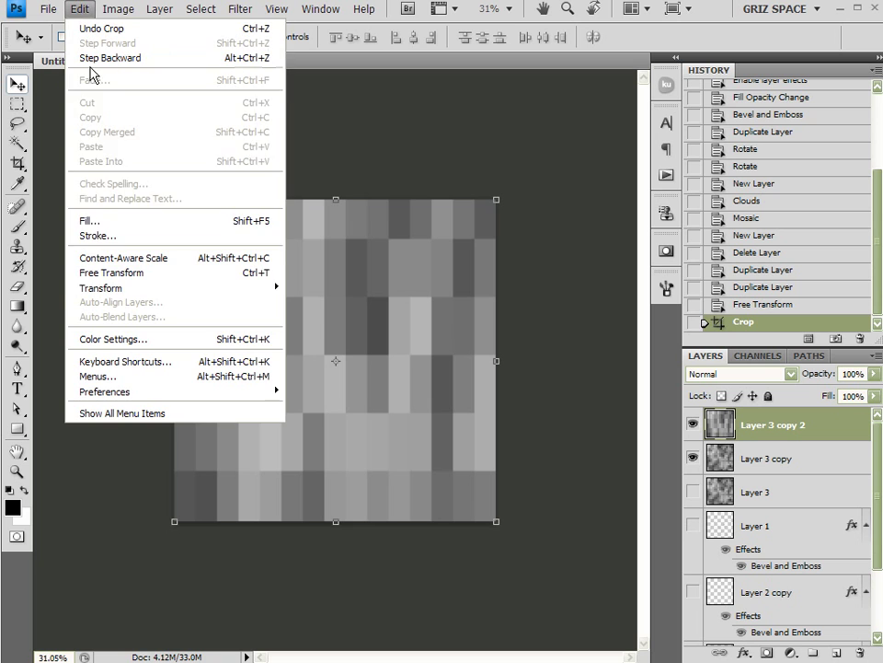
mouse_move(111, 288)
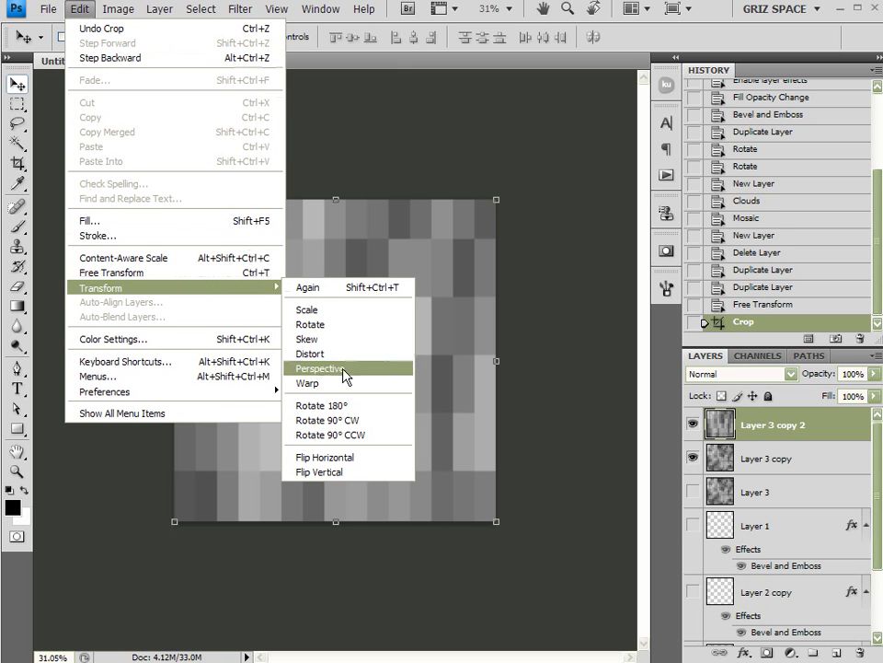
click(329, 420)
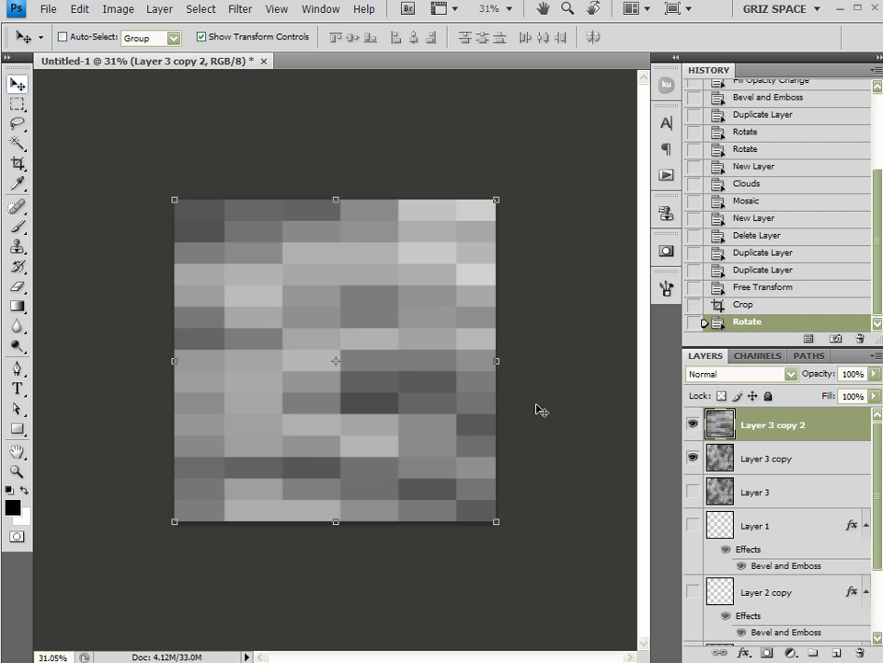
Set the rotated mosaic layer's blend mode to Overlay and compare it with the neighbouring blend modes
click(751, 374)
click(723, 597)
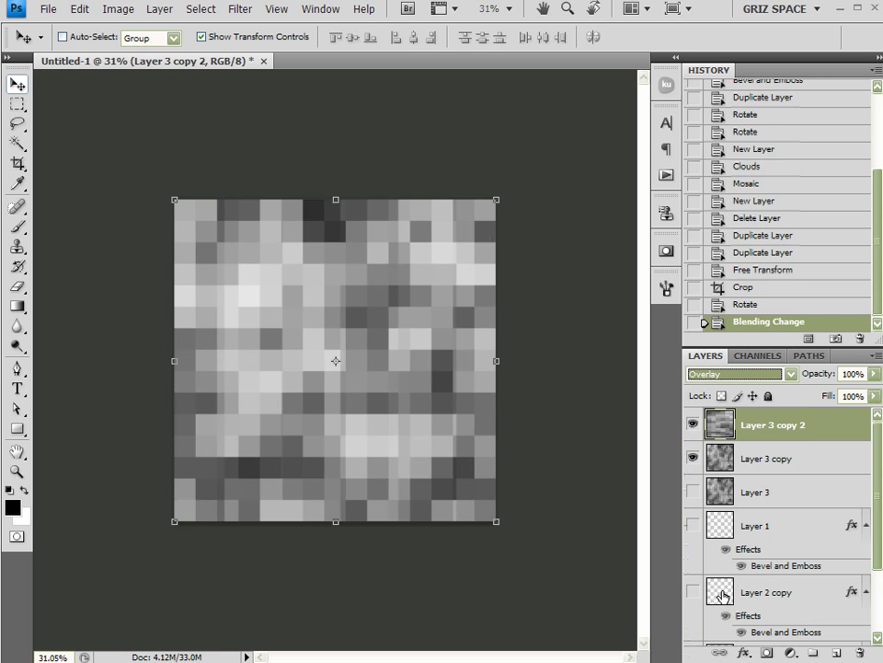
key(shift+minus)
key(shift+minus)
key(shift+plus)
key(shift+plus)
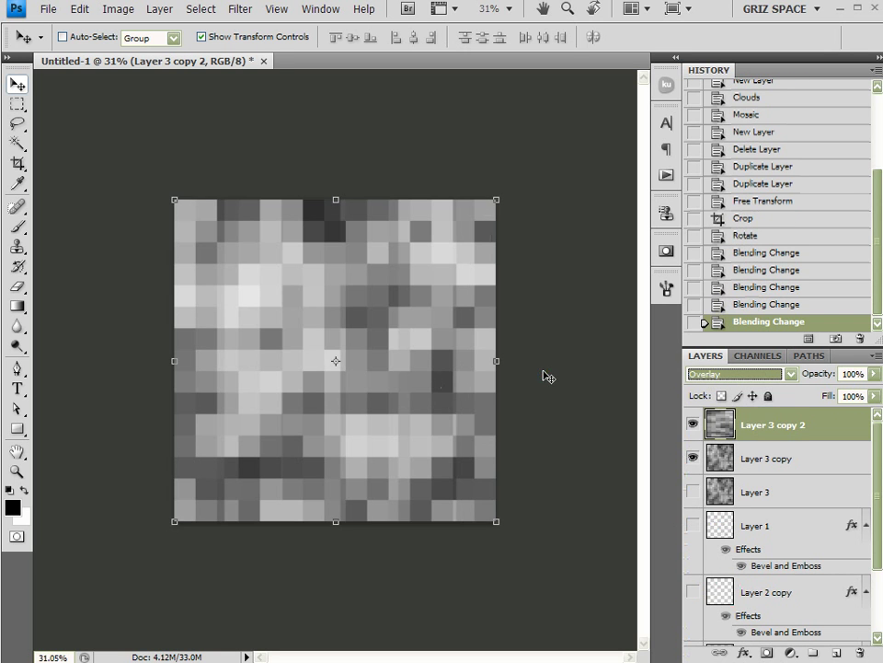
key(ctrl+plus)
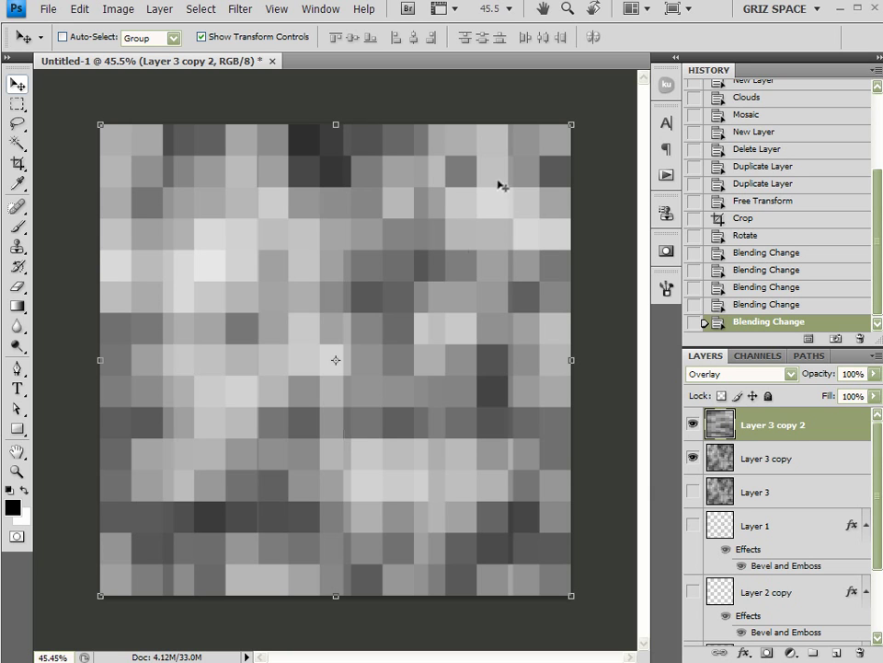
Merge Layer 3 copy 2 with Layer 3 copy and apply Find Edges to the merged mosaic
shift+click(808, 468)
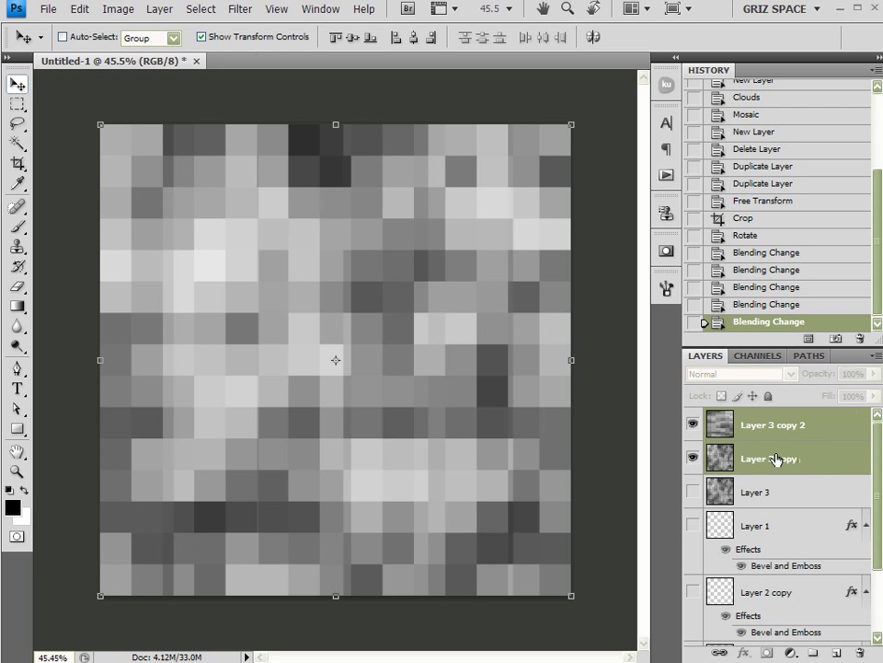
right_click(776, 459)
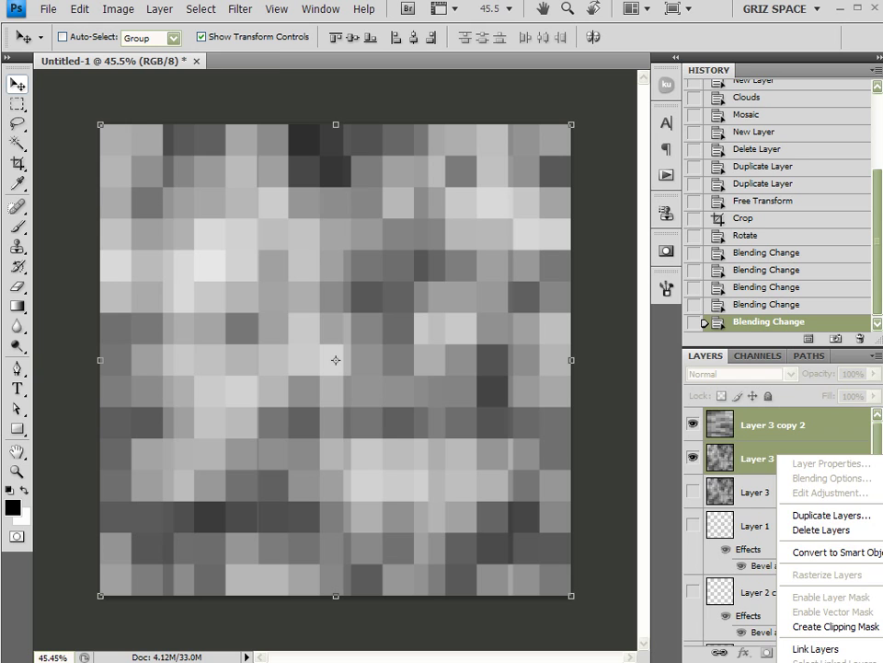
key(ctrl+e)
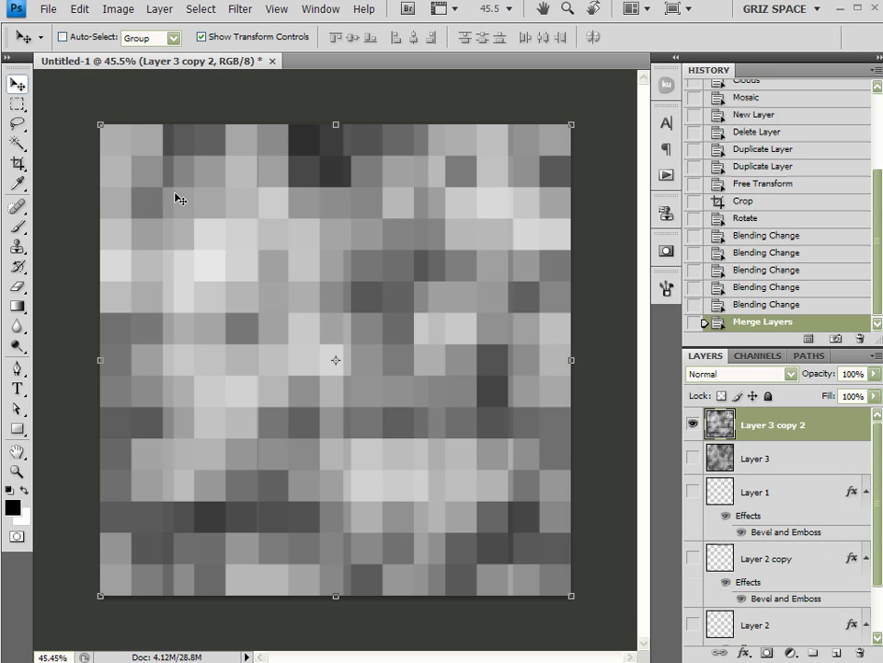
click(238, 11)
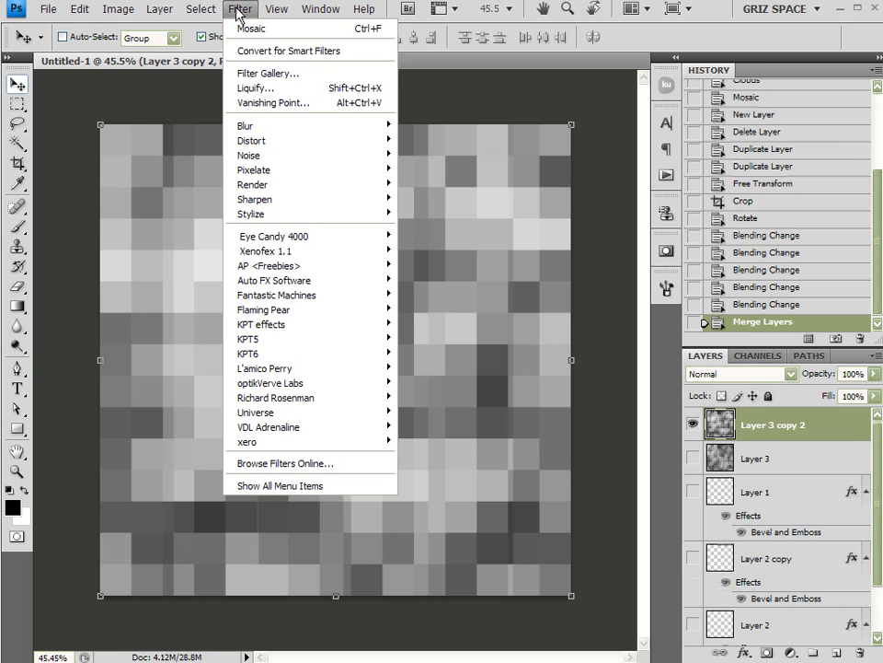
mouse_move(290, 214)
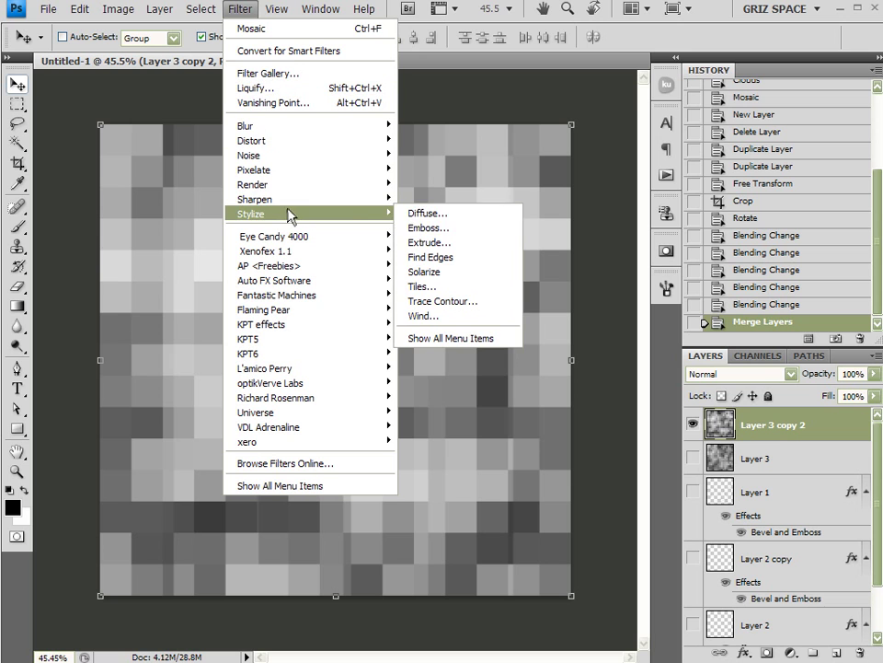
click(444, 257)
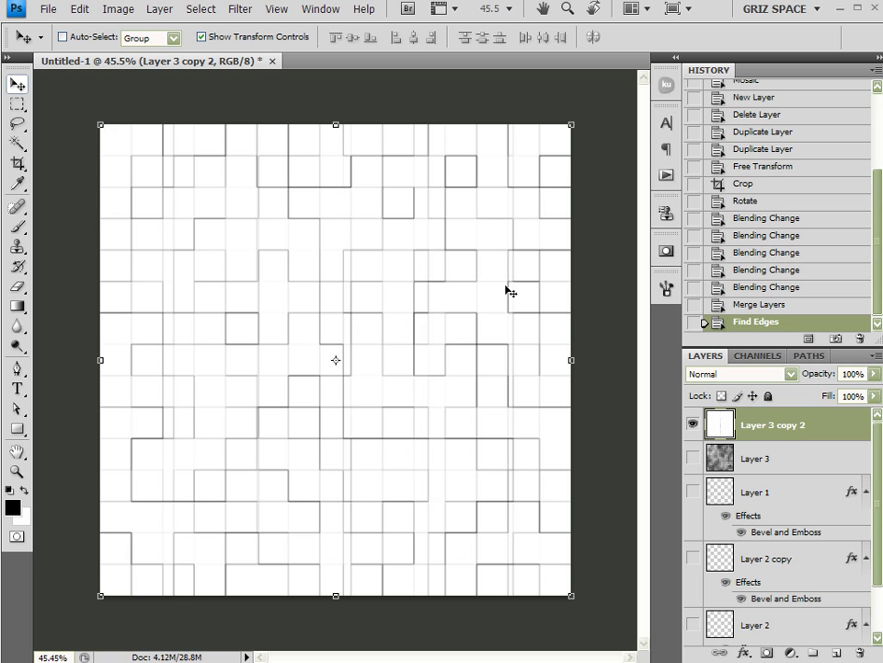
Strengthen the edge lines with Levels, lowering the white input and setting the midtones to 0.27
key(ctrl+l)
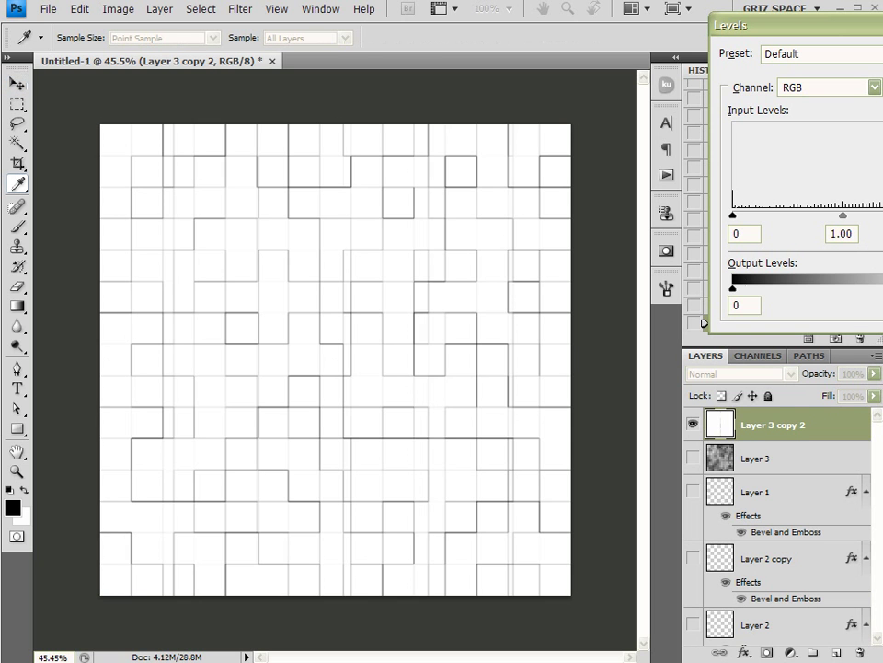
mouse_move(881, 214)
mouse_down()
mouse_move(865, 215)
mouse_move(877, 212)
mouse_up()
mouse_move(804, 215)
mouse_down()
mouse_move(872, 230)
mouse_move(850, 231)
mouse_move(862, 217)
mouse_move(880, 218)
mouse_up()
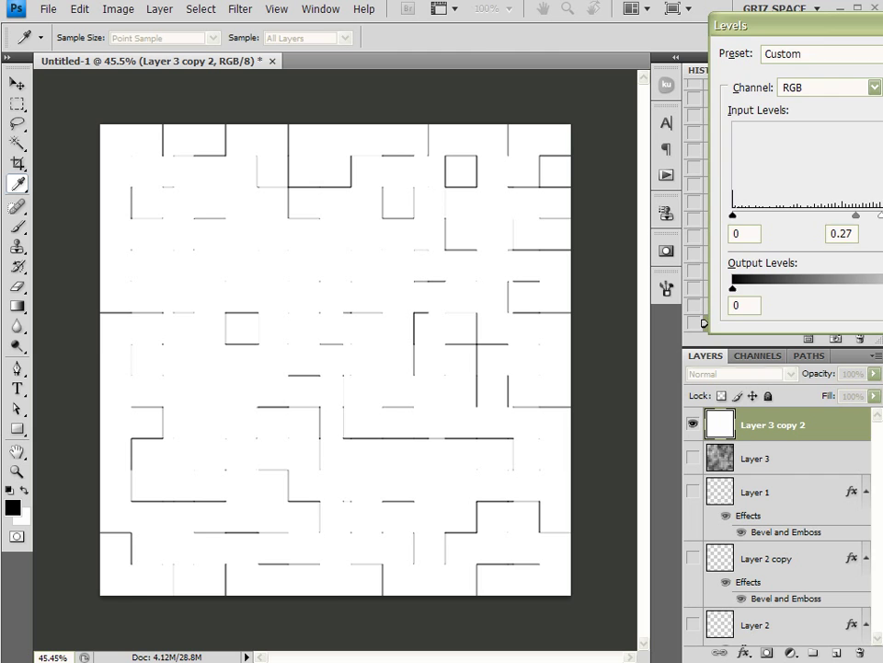
key(Return)
key(v)
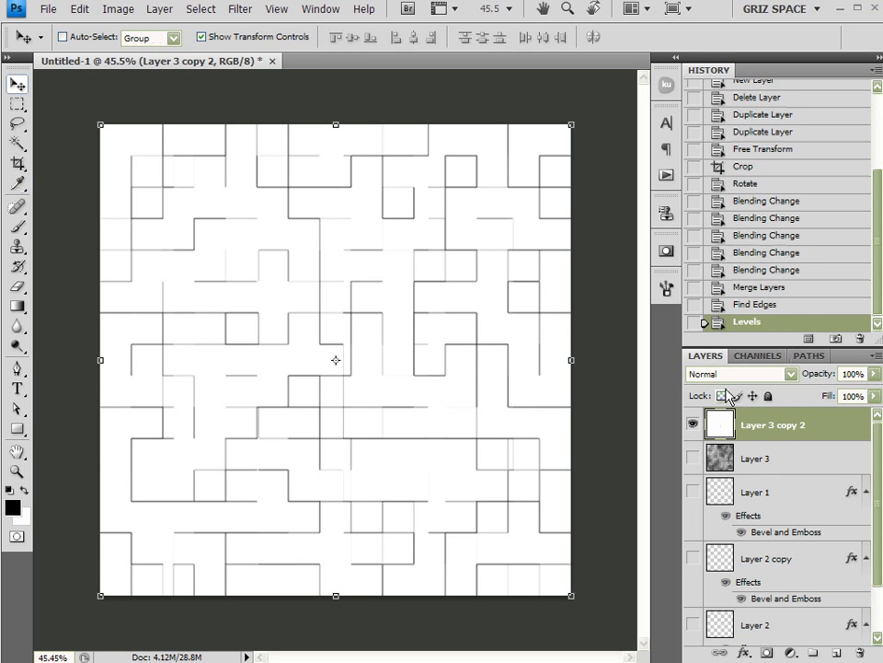
Apply Levels again to the edge layer, lowering the white input to about half to clear the faint lines
key(ctrl+l)
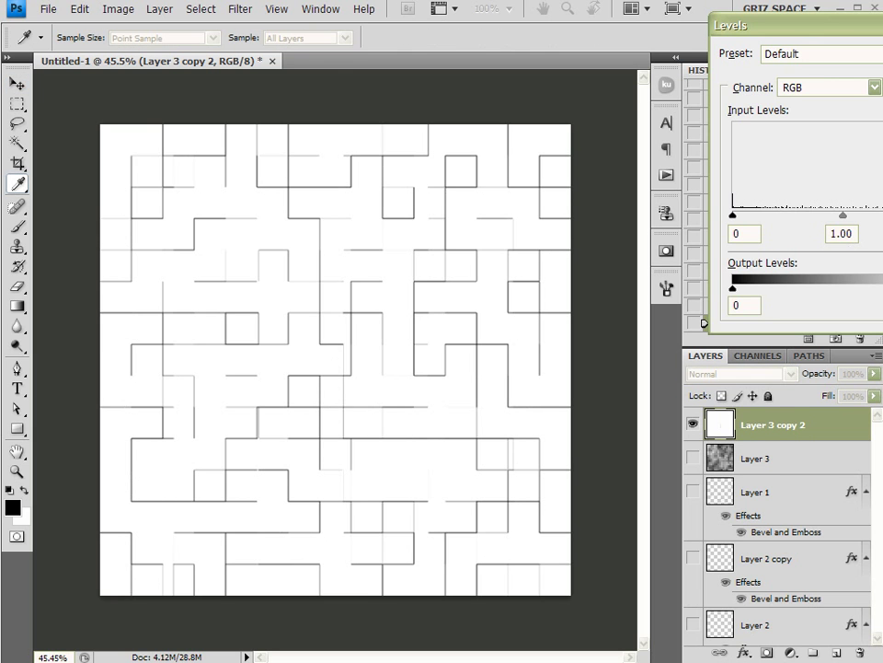
drag(881, 215, 851, 221)
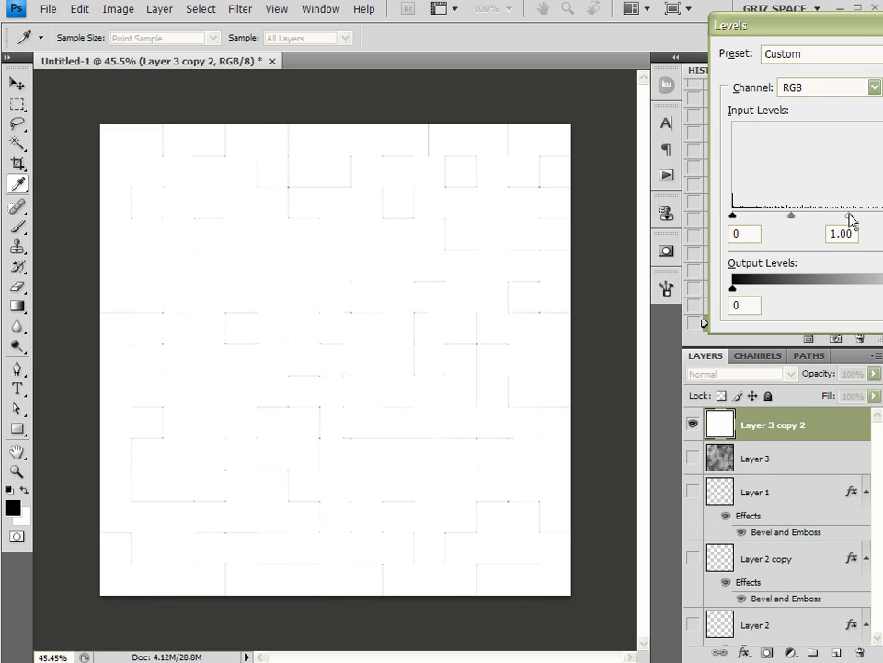
key(Return)
key(v)
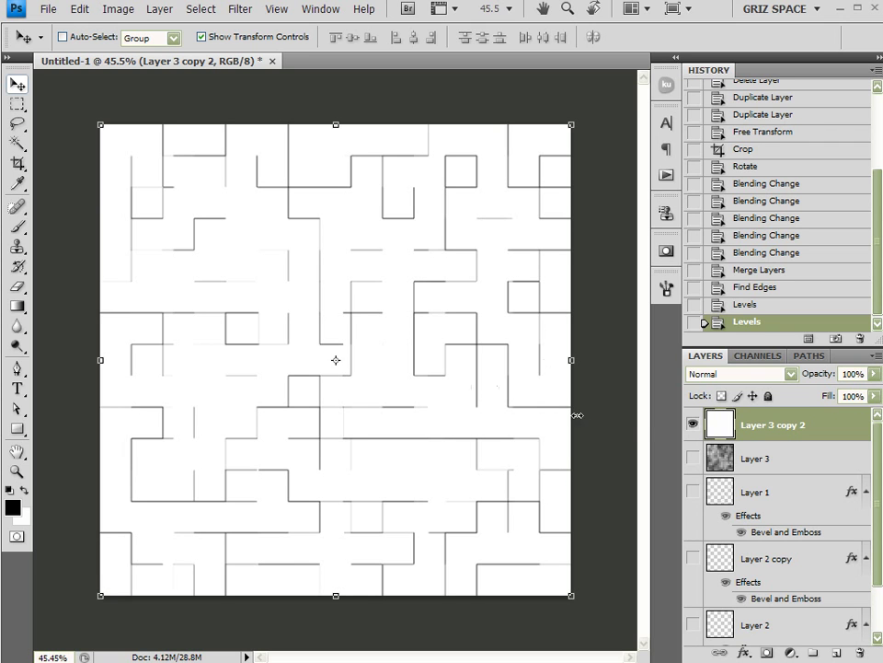
Apply Levels a third time to Layer 3 copy 2, lowering the white input to fade out more of the weak edge lines
key(ctrl+l)
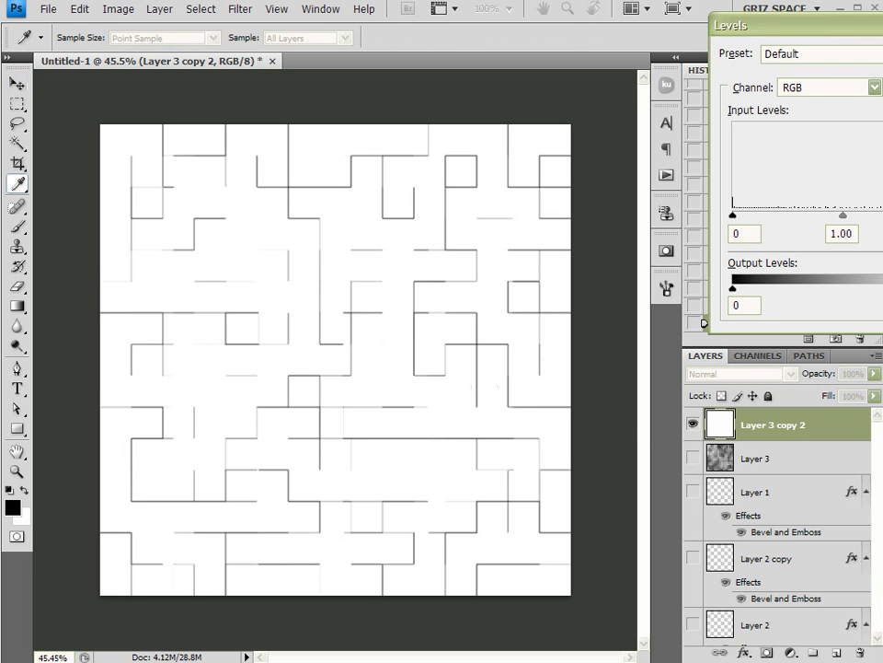
drag(882, 219, 866, 222)
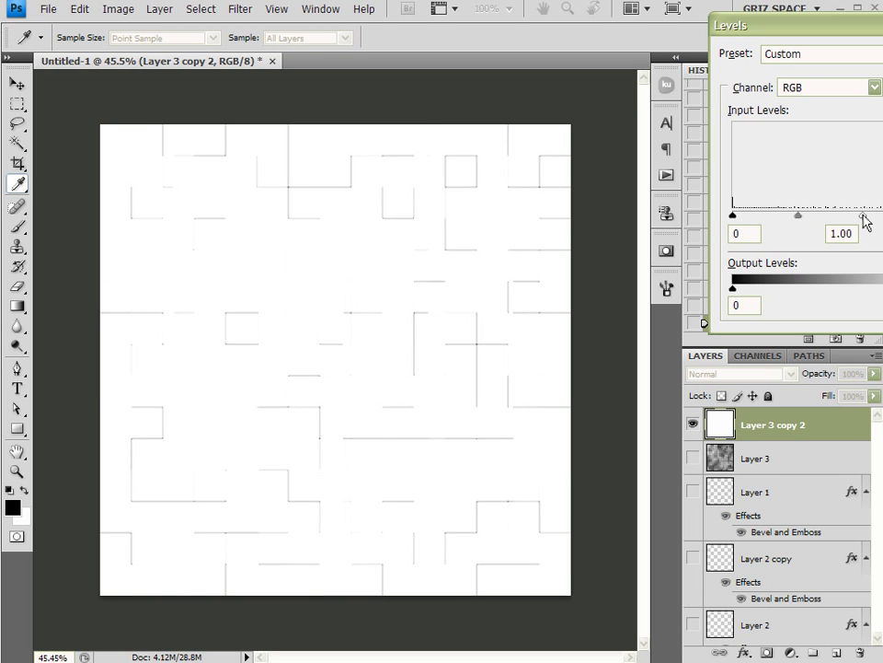
key(Return)
key(v)
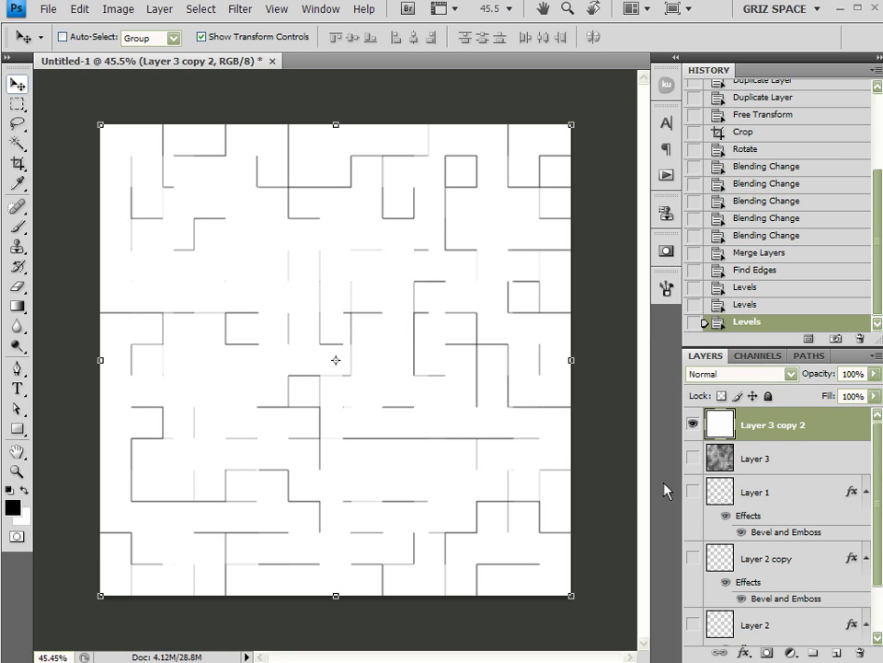
Load the image's luminosity as a selection, delete the white areas from Layer 3 copy 2, and deselect
click(760, 355)
ctrl+click(725, 385)
click(712, 358)
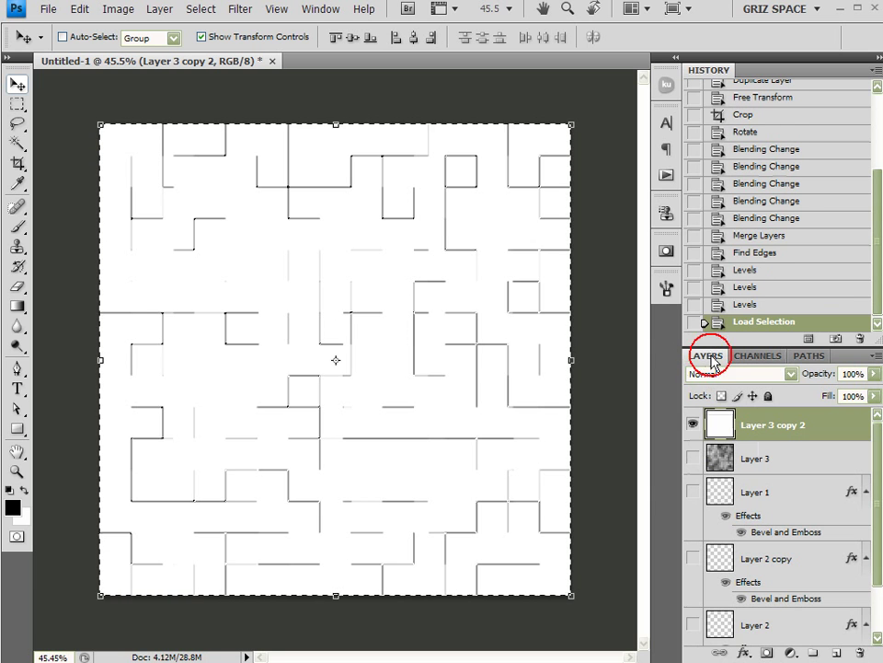
key(Delete)
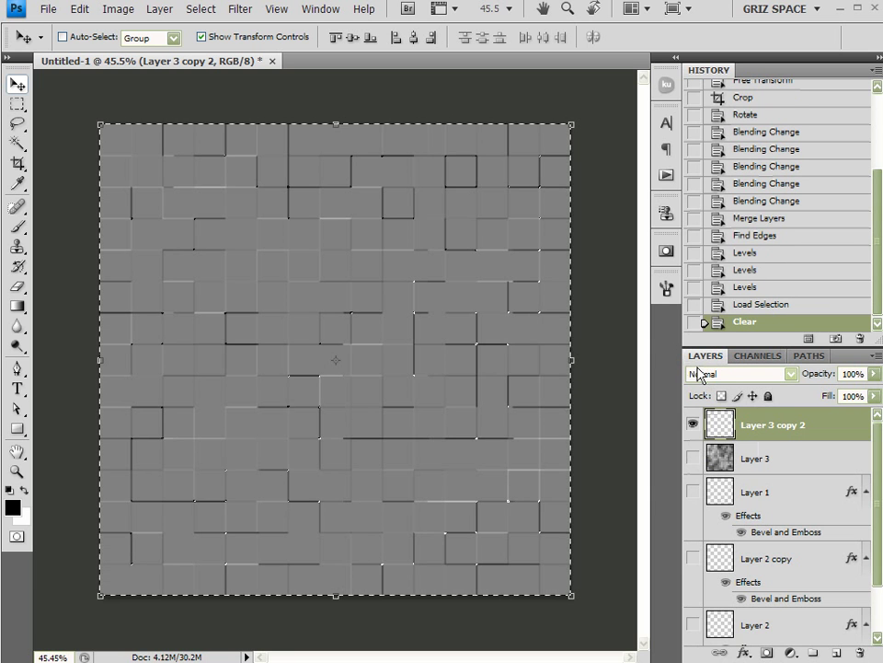
key(ctrl+d)
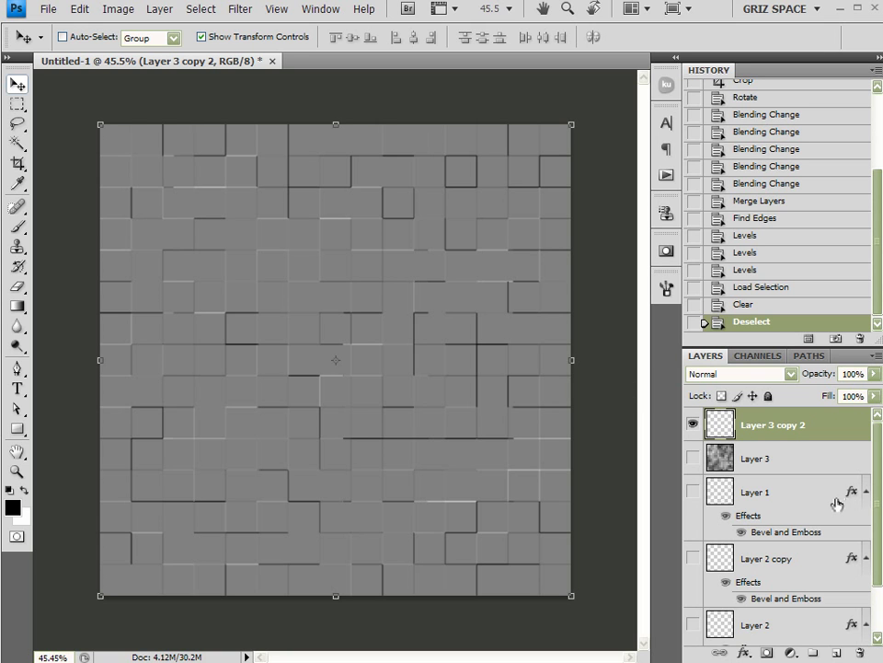
Copy the Bevel and Emboss effect of Layer 1 onto Layer 3 copy 2 and enable its Contour with the custom block-shaped curve at 100% range
click(842, 438)
drag(842, 426, 842, 428)
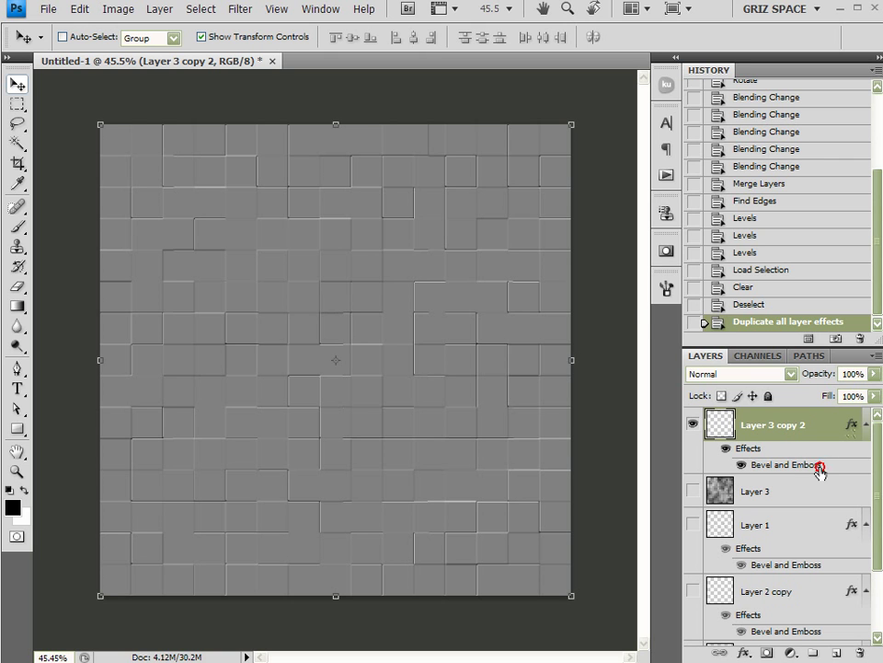
double_click(819, 469)
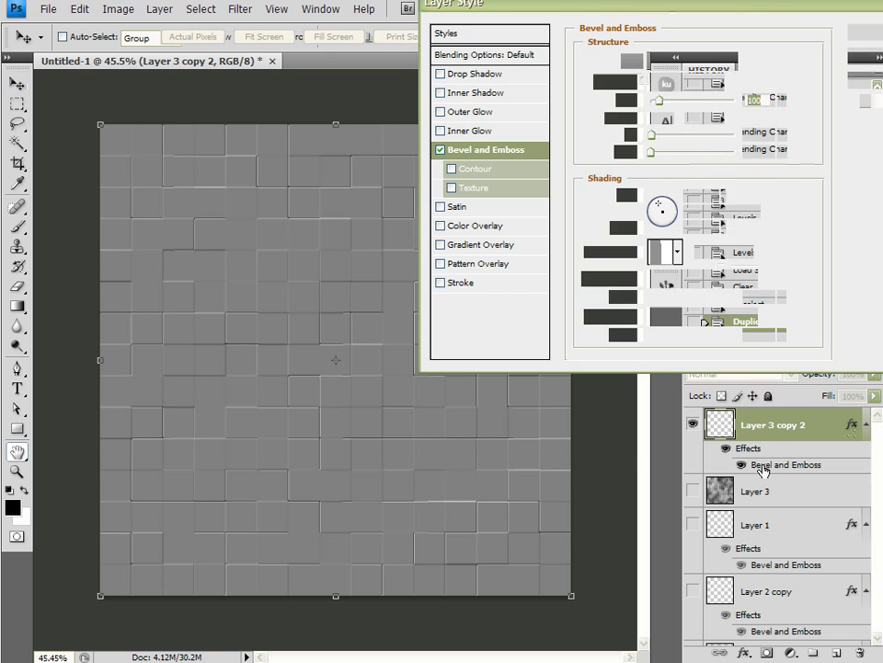
click(470, 171)
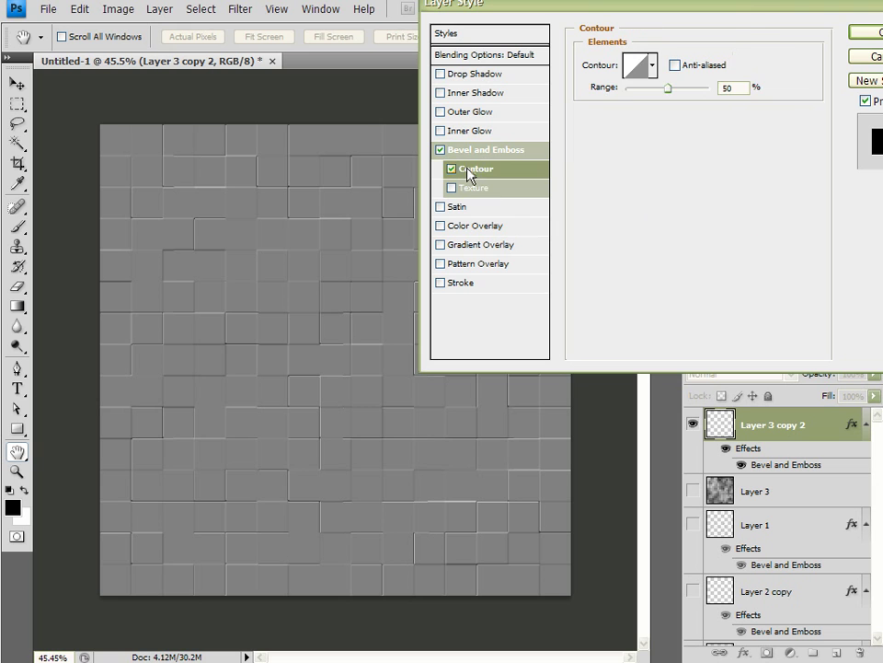
click(650, 73)
click(459, 237)
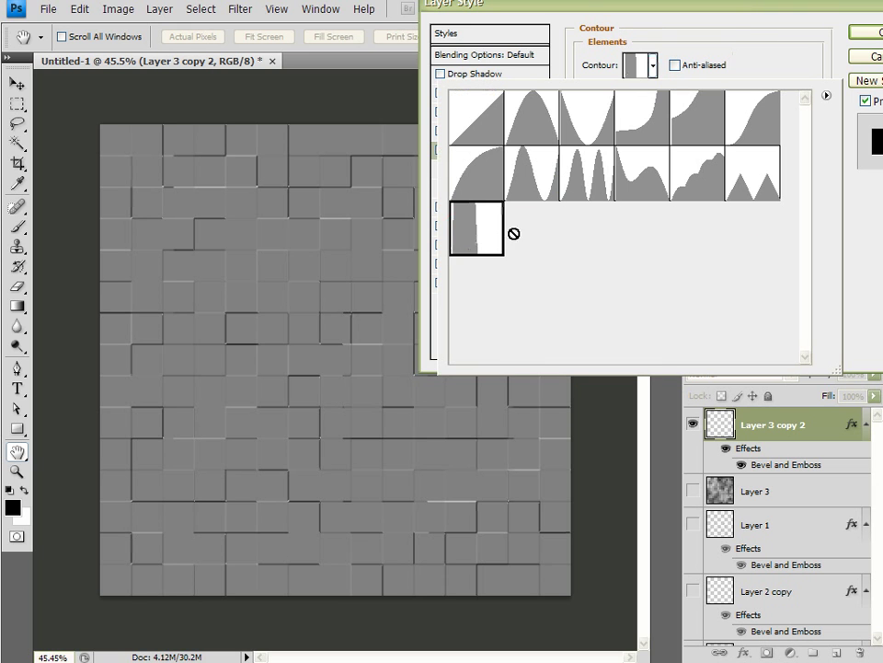
click(751, 64)
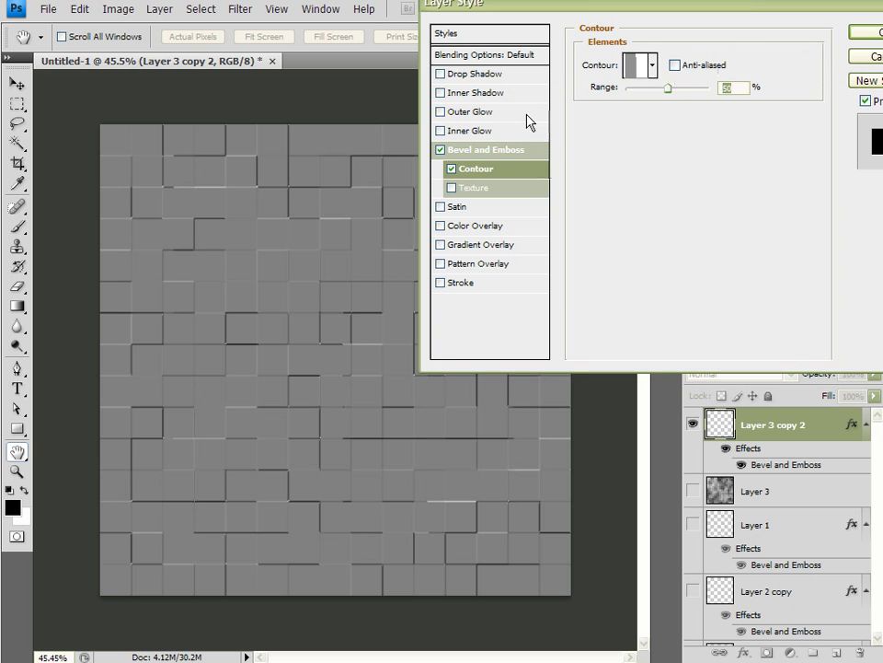
Set the Bevel and Emboss style of Layer 3 copy 2 to Pillow Emboss
click(487, 150)
click(700, 61)
click(688, 116)
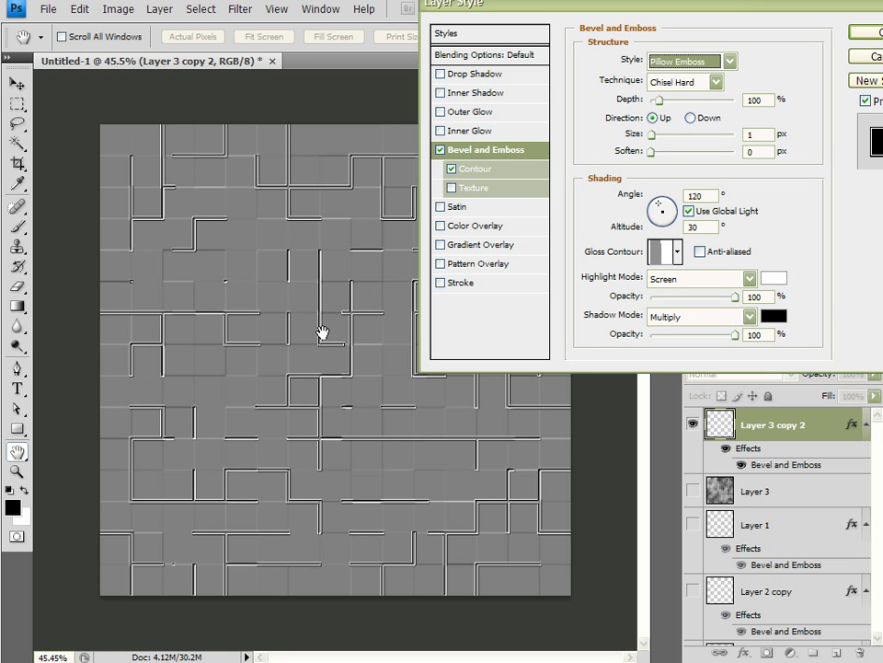
Set the fill opacity of Layer 3 copy 2 to 0% in its blending options
click(652, 13)
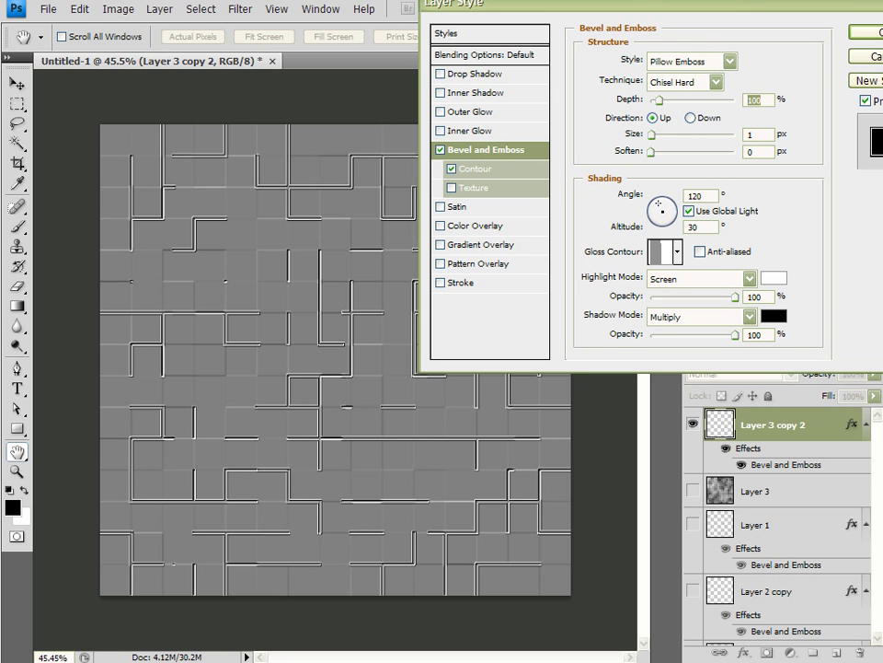
drag(563, 6, 684, 0)
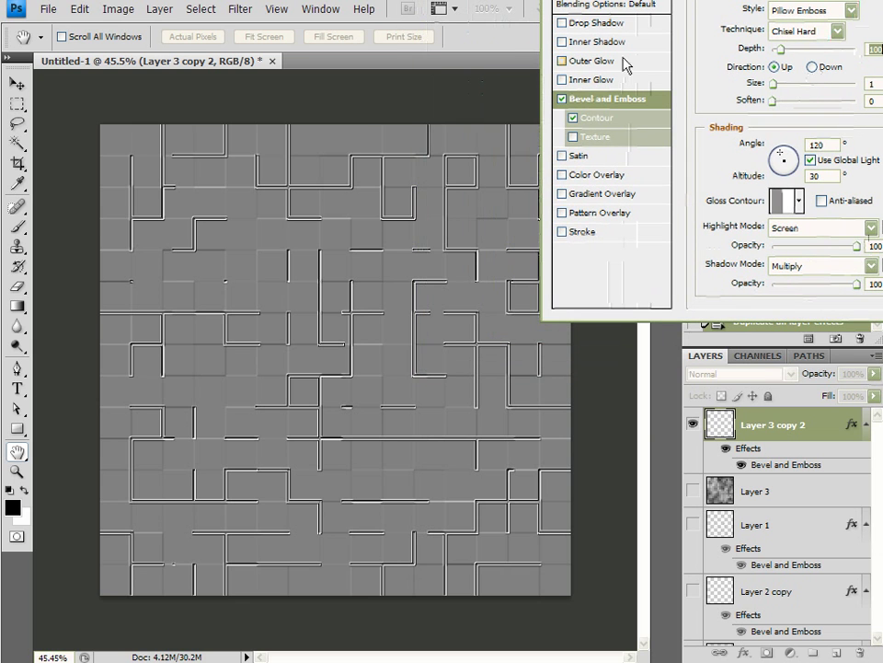
click(607, 8)
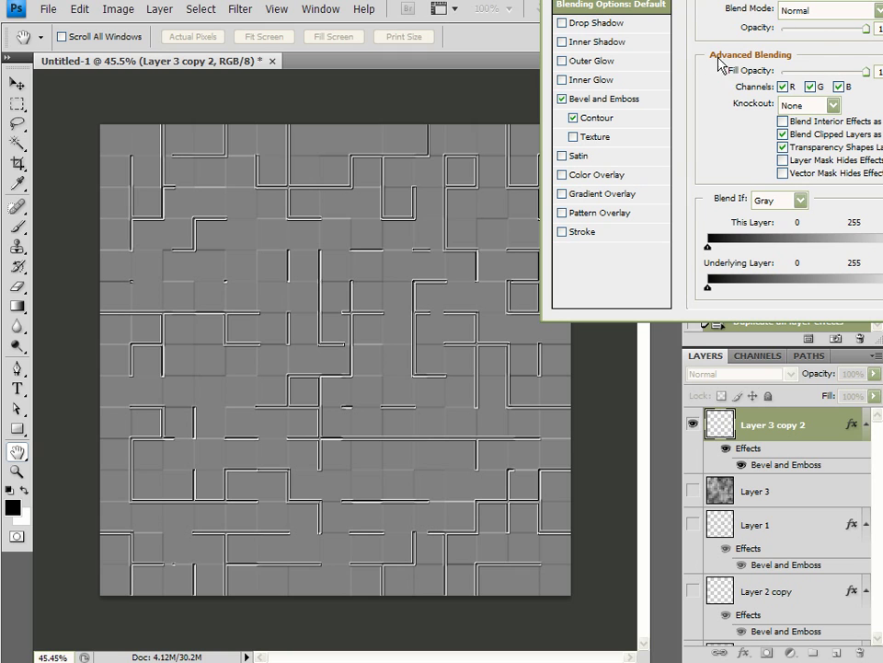
click(782, 71)
drag(781, 73, 865, 71)
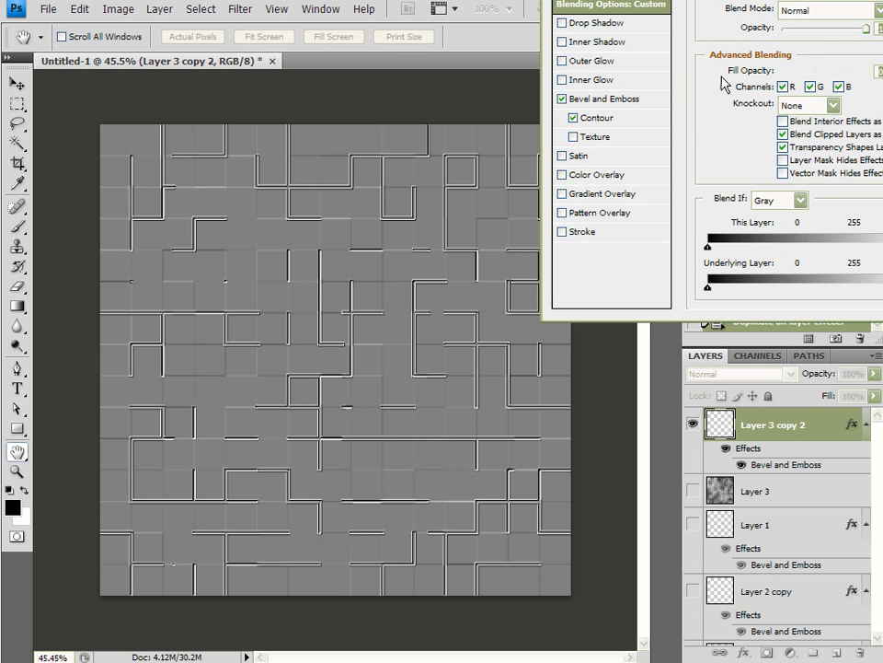
Try the Stroke Emboss and Emboss bevel styles, return to Pillow Emboss, and check the Contour settings
click(605, 101)
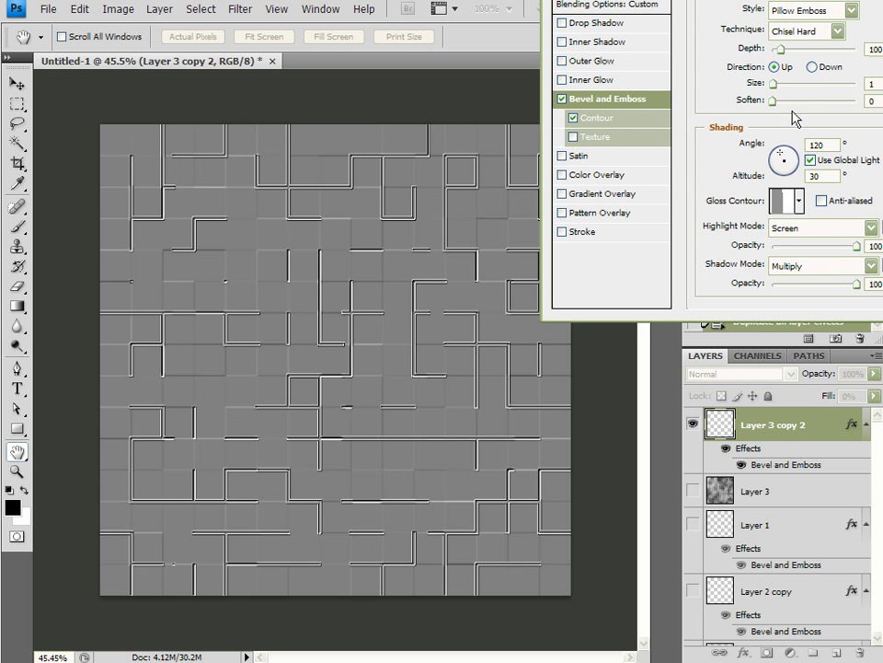
click(812, 11)
click(804, 83)
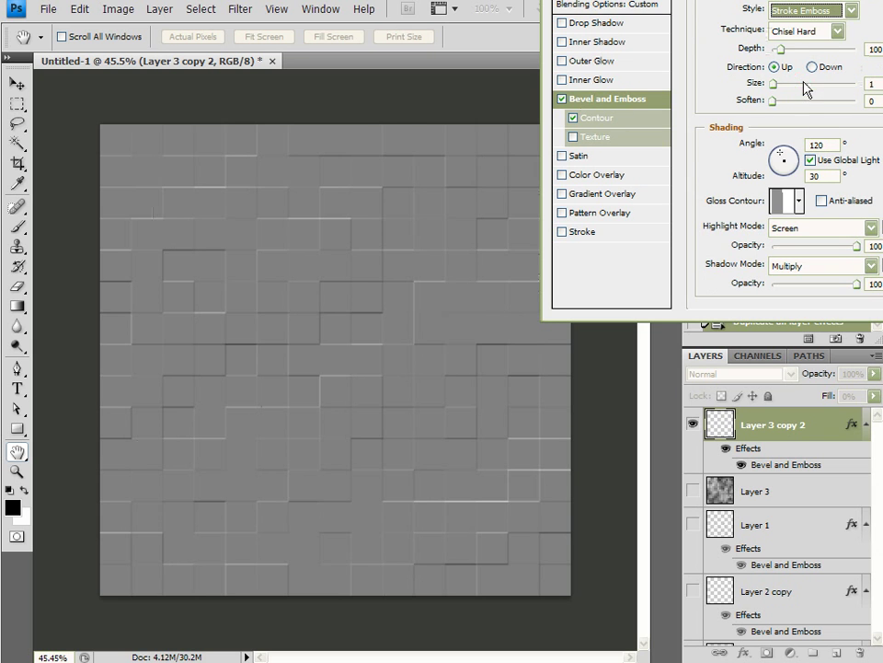
scroll(806, 13, up, 2)
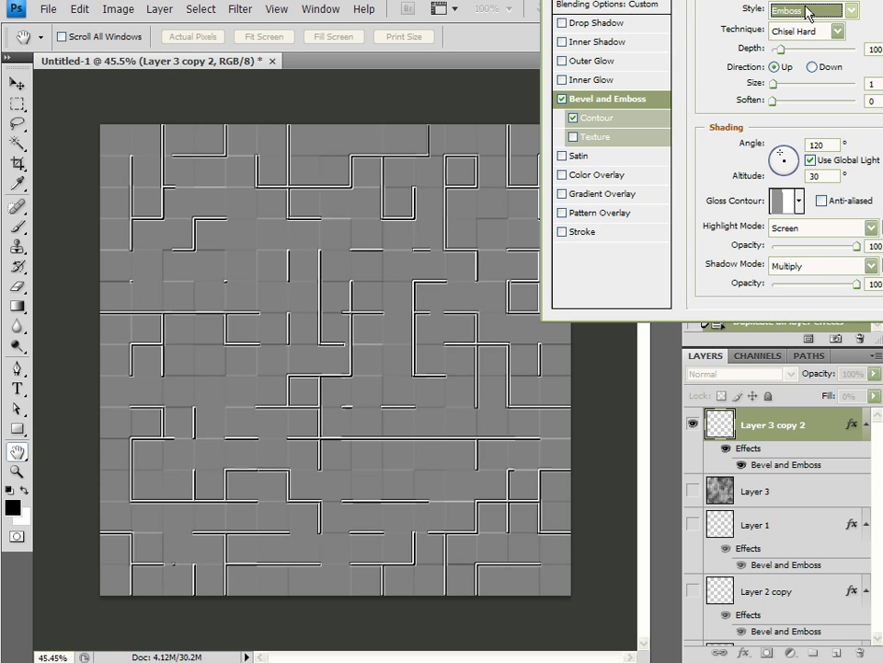
scroll(806, 16, up, 1)
scroll(806, 17, down, 2)
key(Tab)
key(Tab)
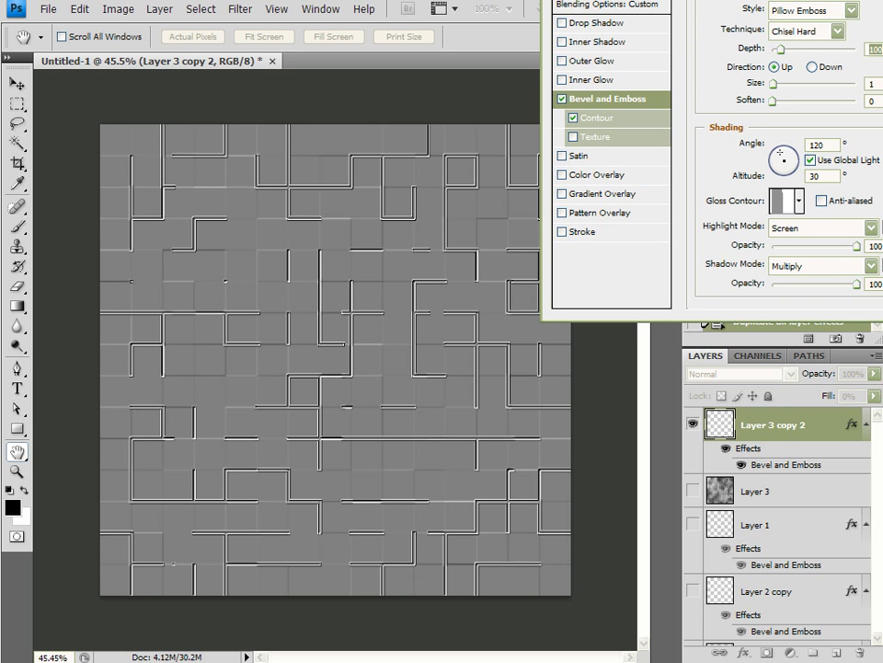
click(611, 115)
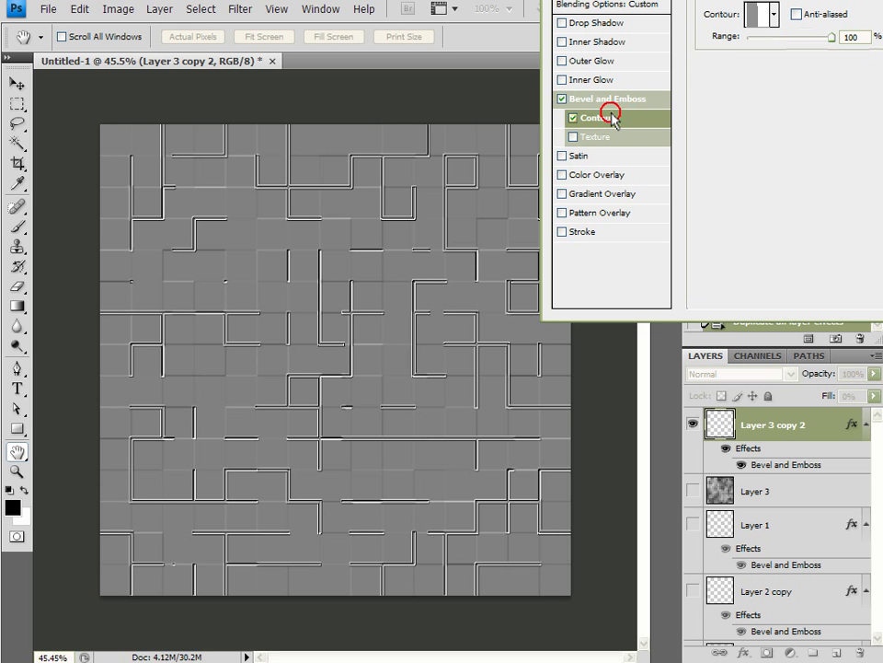
click(615, 98)
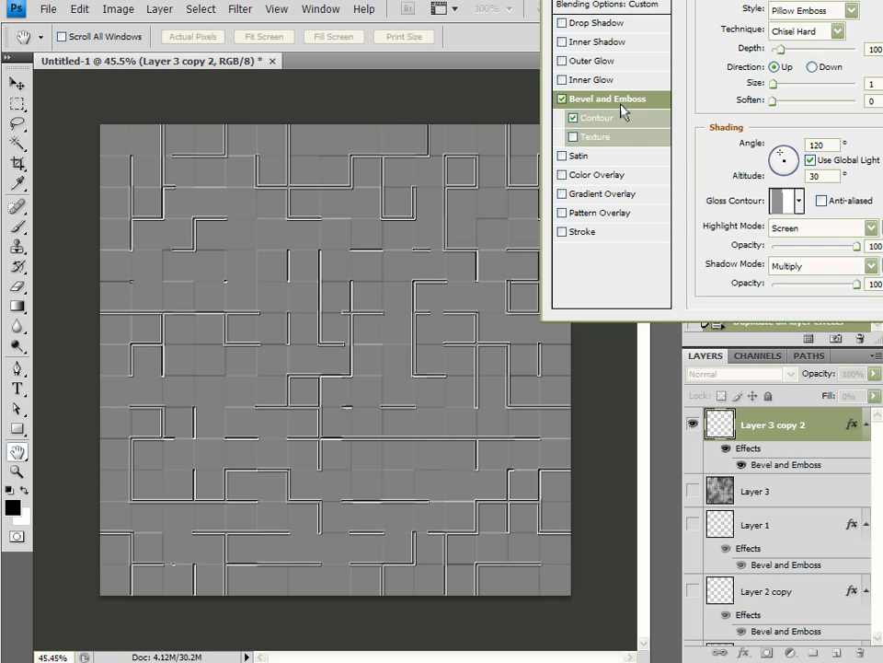
Compare several gloss contours for the pillow emboss and apply the single-peak Cone contour
click(782, 199)
click(650, 208)
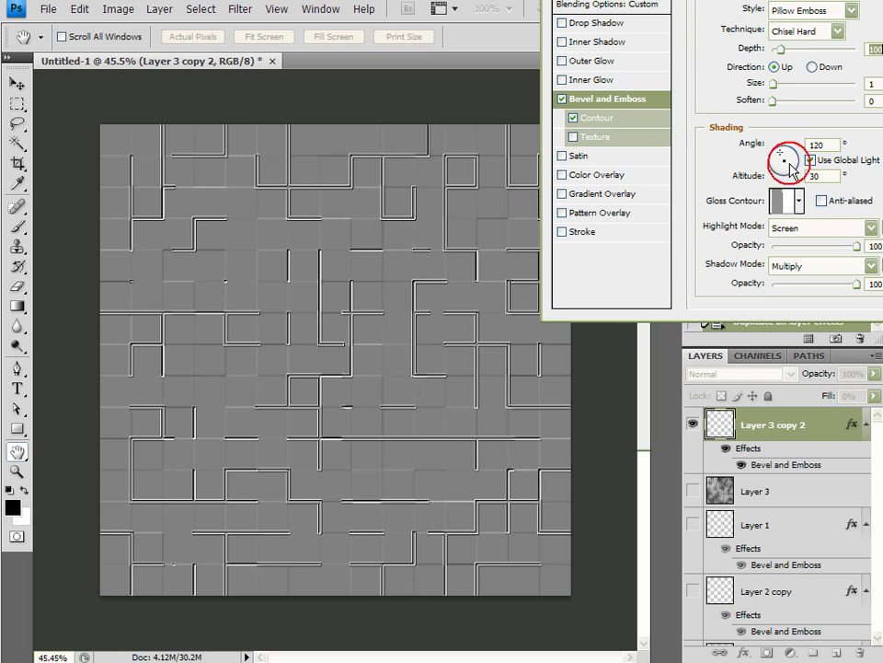
click(799, 200)
click(678, 302)
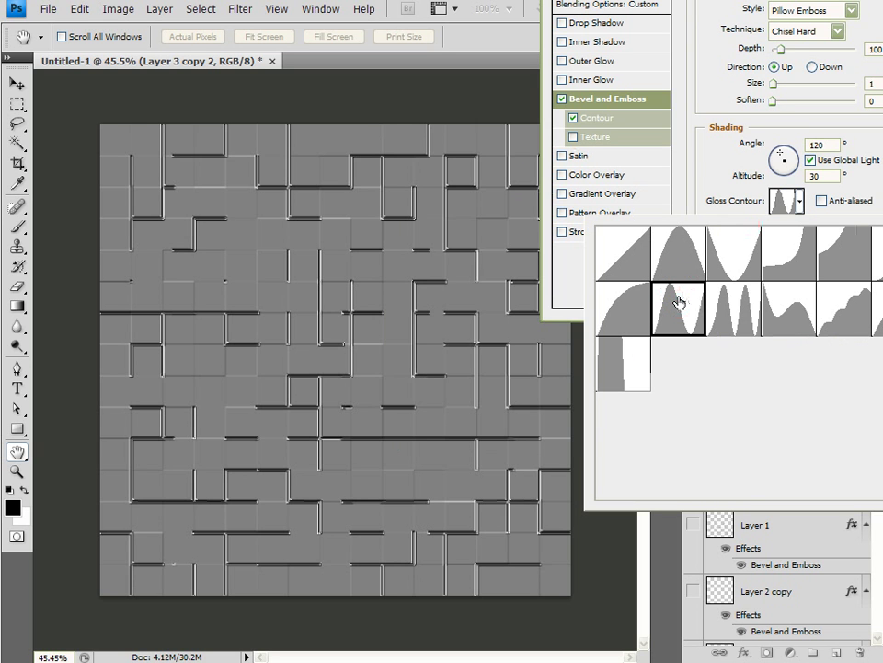
click(631, 309)
click(736, 307)
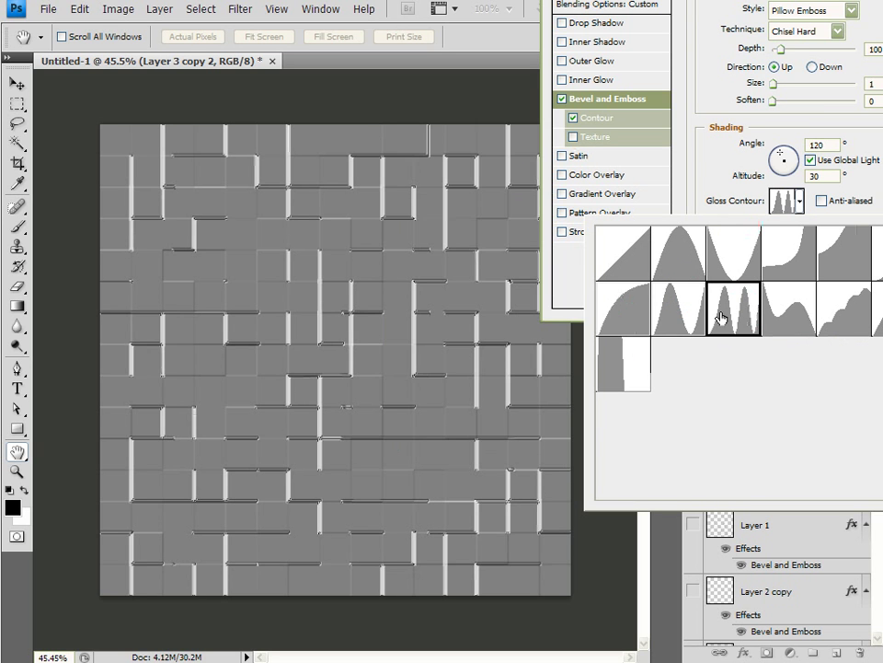
click(676, 263)
click(626, 261)
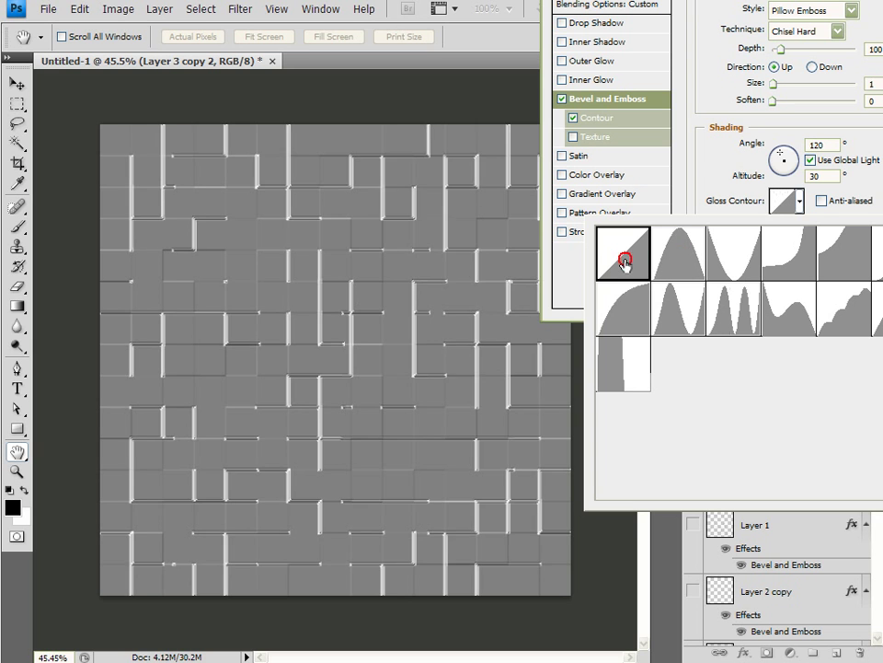
click(666, 262)
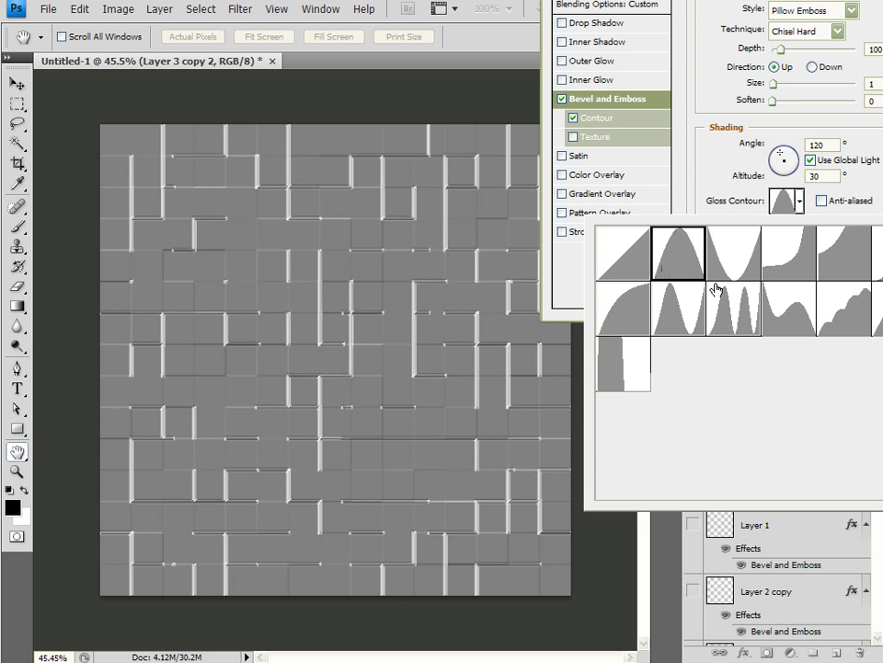
key(Return)
key(Return)
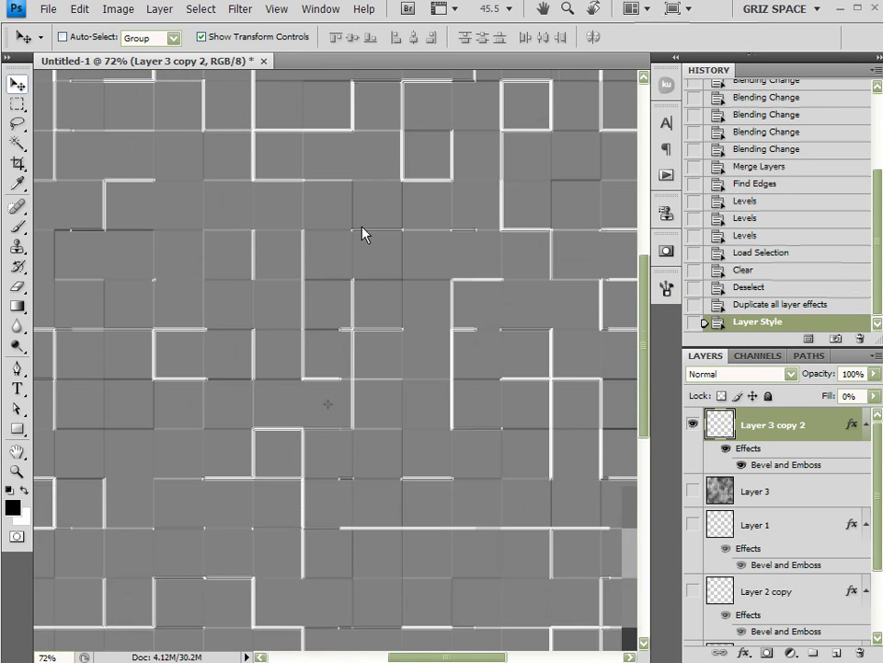
Compare the preset gloss contours in the Bevel and Emboss settings of Layer 3 copy 2 and apply the Ring contour
scroll(363, 235, up, 4)
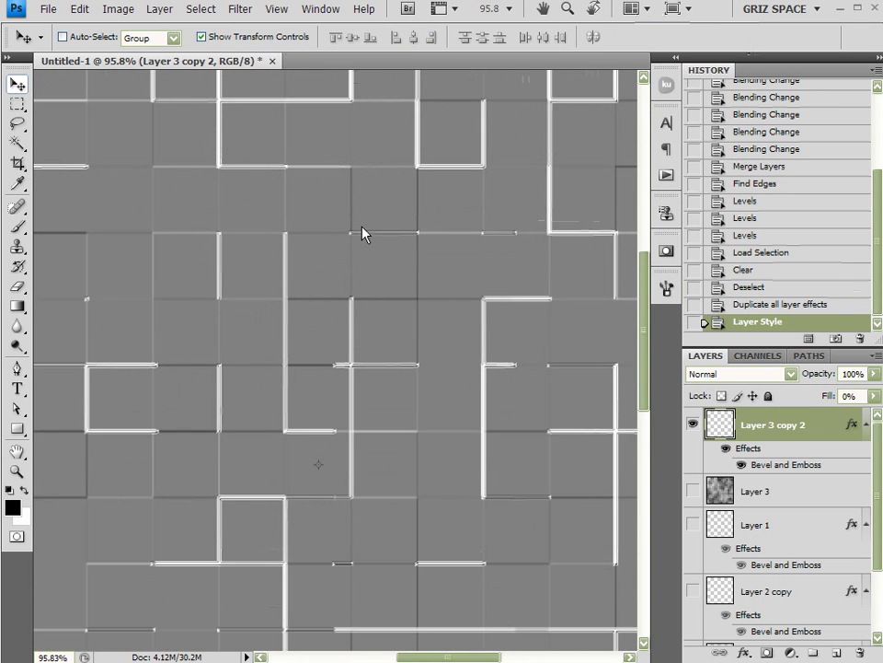
double_click(827, 473)
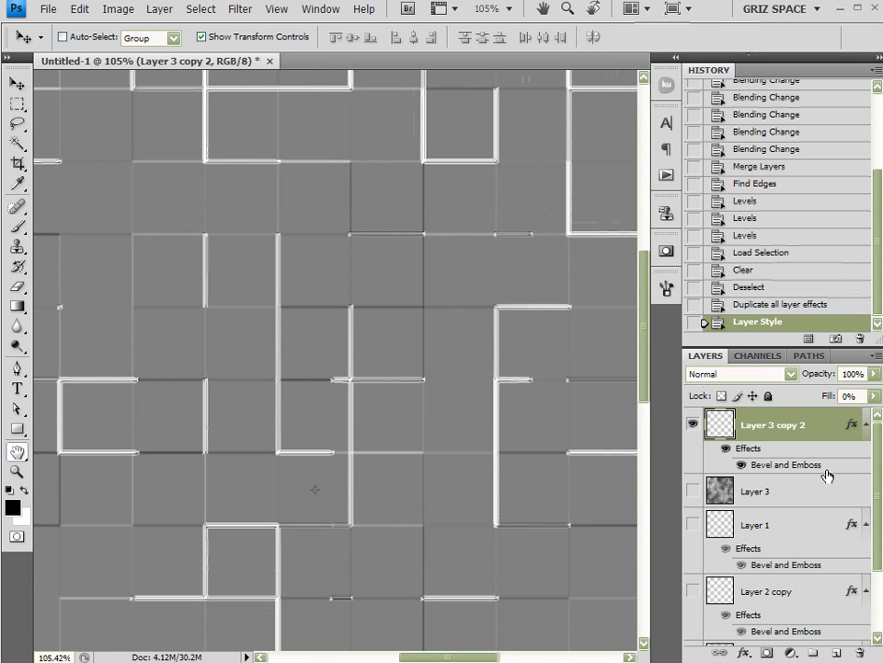
click(813, 10)
click(816, 10)
click(783, 199)
click(652, 205)
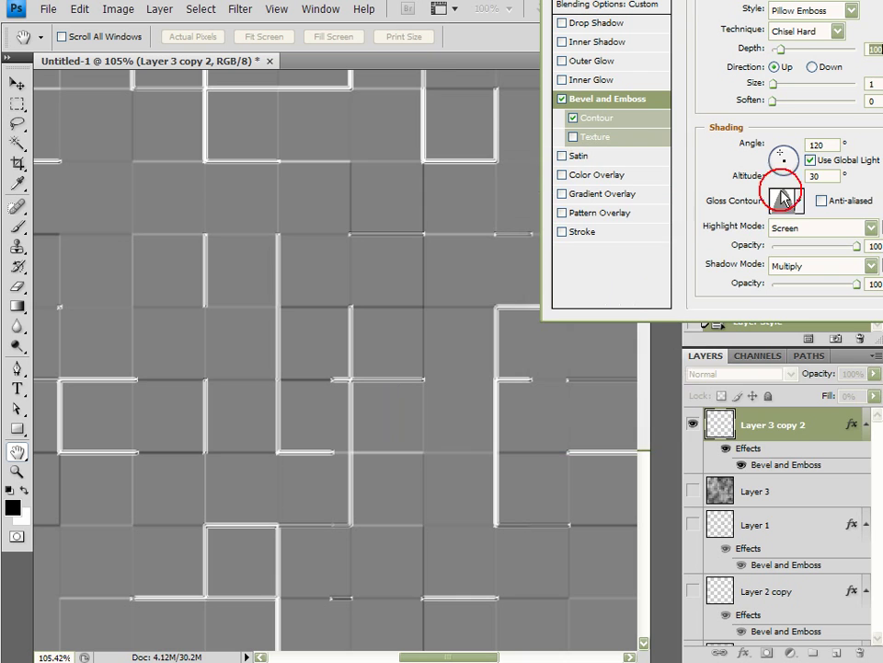
click(800, 200)
click(733, 251)
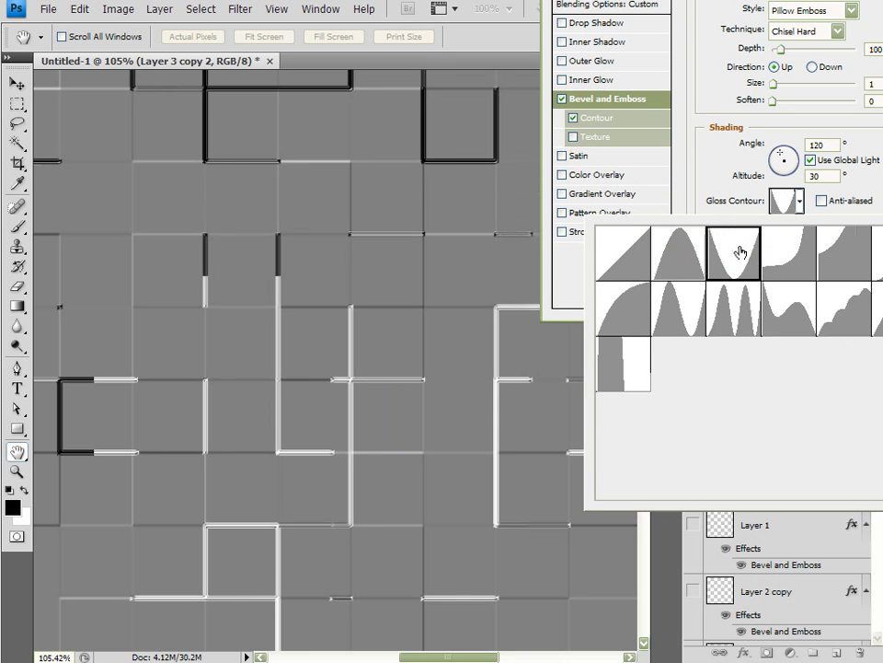
click(789, 253)
click(844, 263)
click(876, 253)
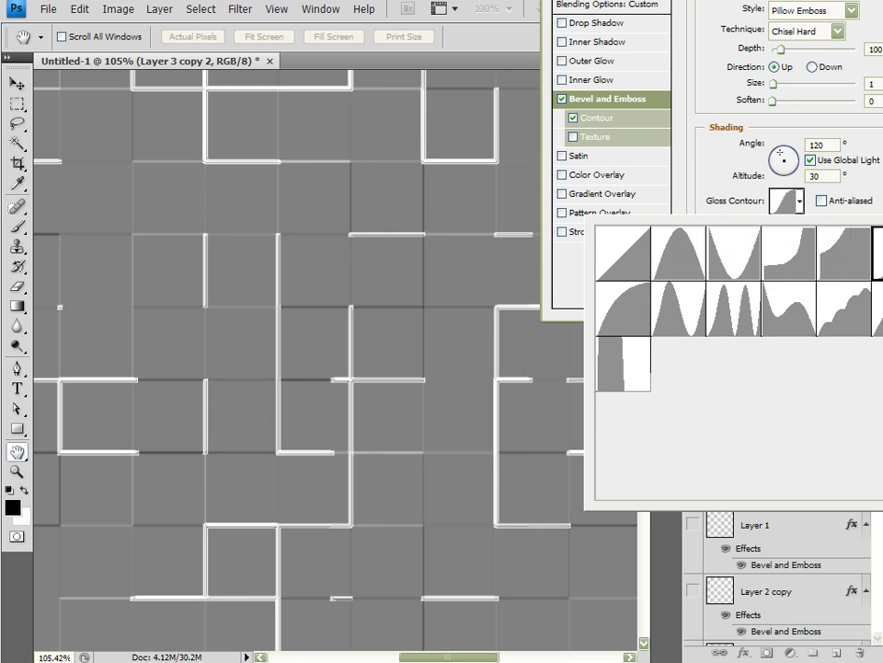
click(876, 308)
click(842, 309)
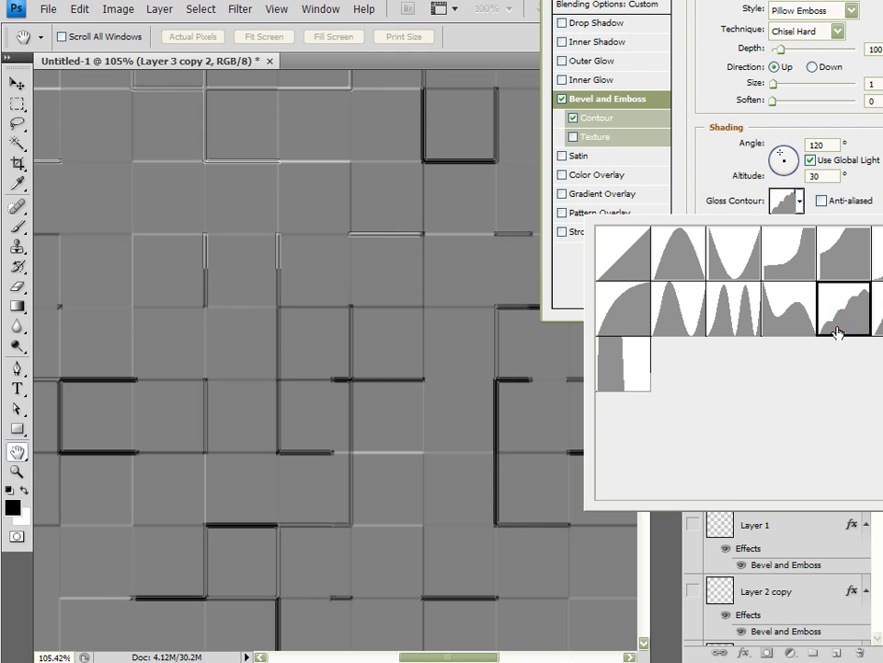
click(781, 330)
click(740, 324)
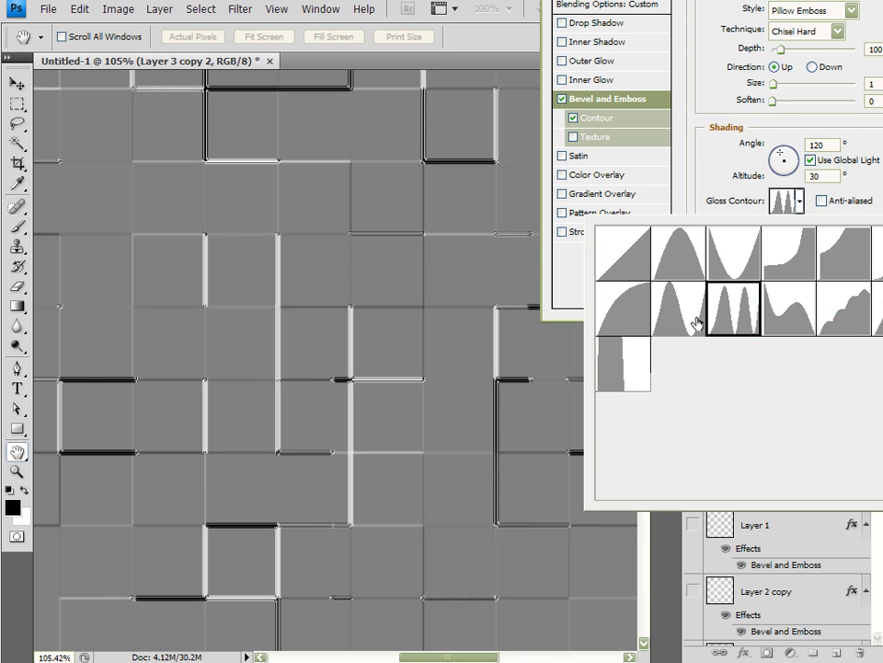
click(658, 318)
click(646, 320)
click(634, 369)
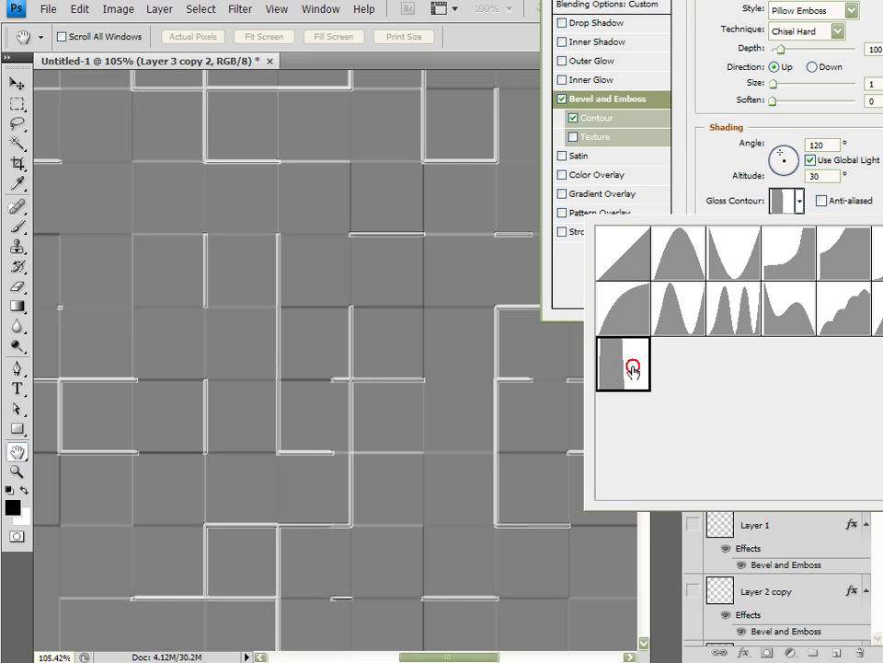
click(624, 307)
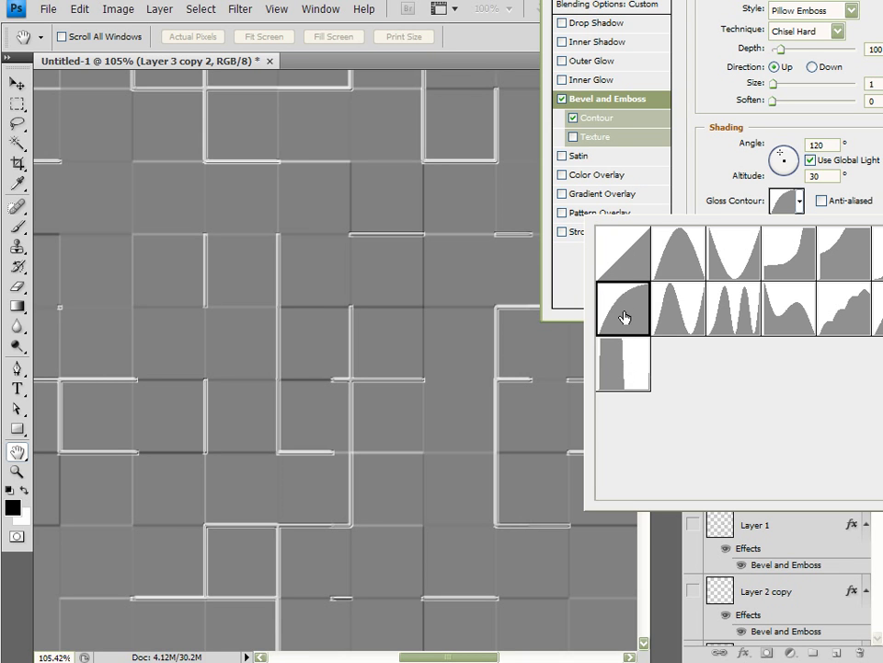
click(679, 318)
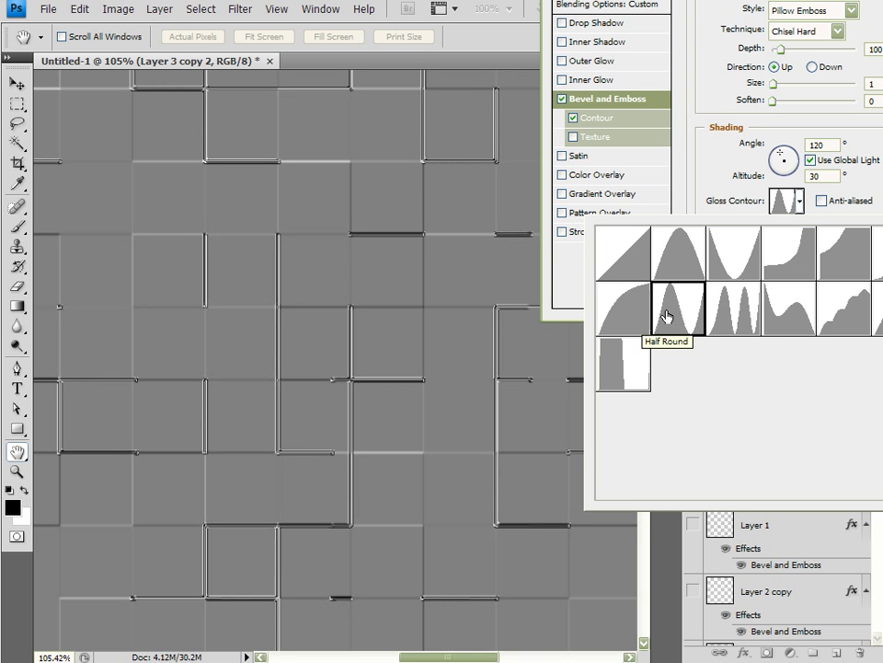
key(Return)
Lower the bevel's highlight opacity to 44% and its shadow opacity to about 65%, and apply the layer style
drag(857, 285, 813, 288)
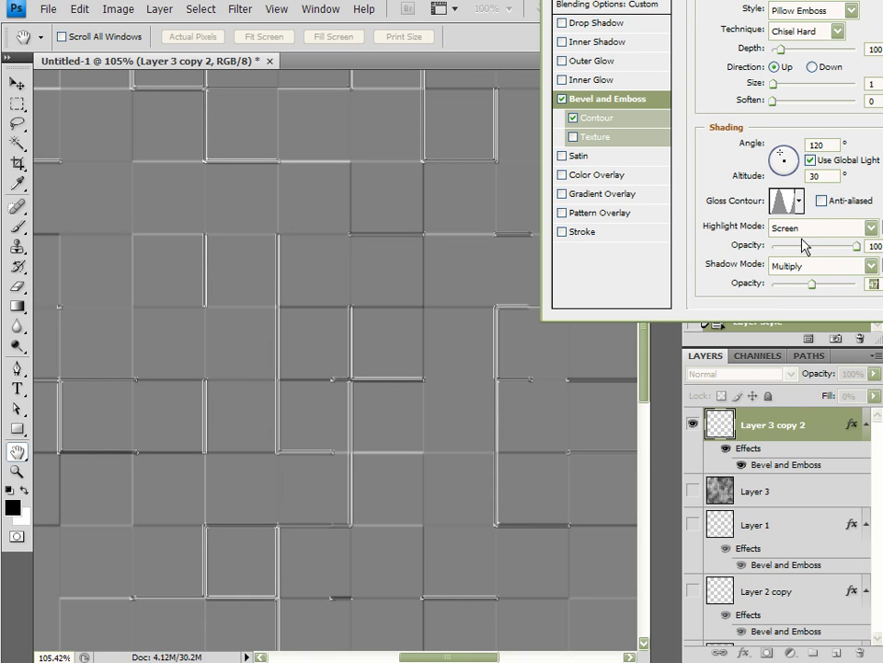
click(802, 246)
drag(802, 250, 832, 292)
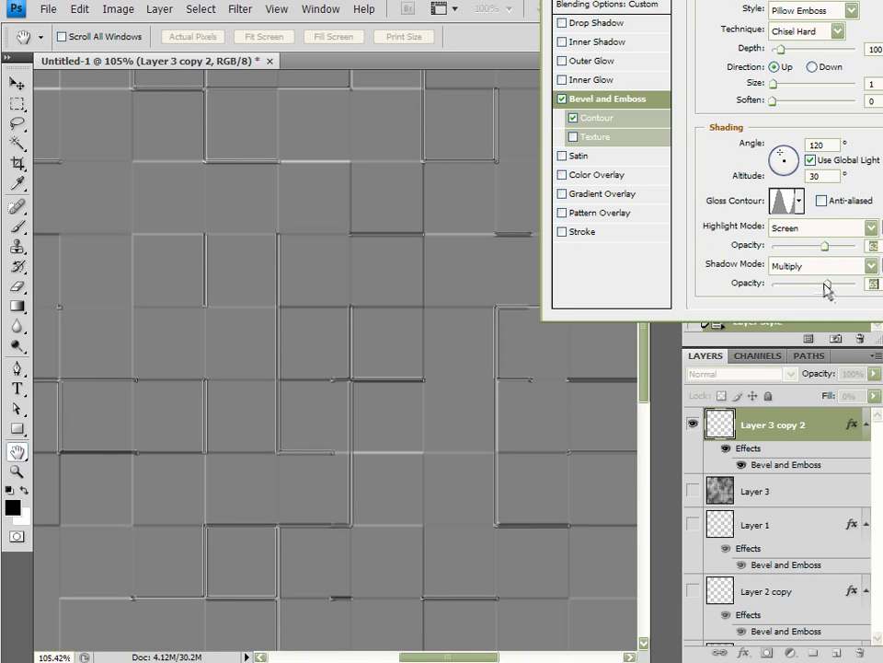
click(810, 247)
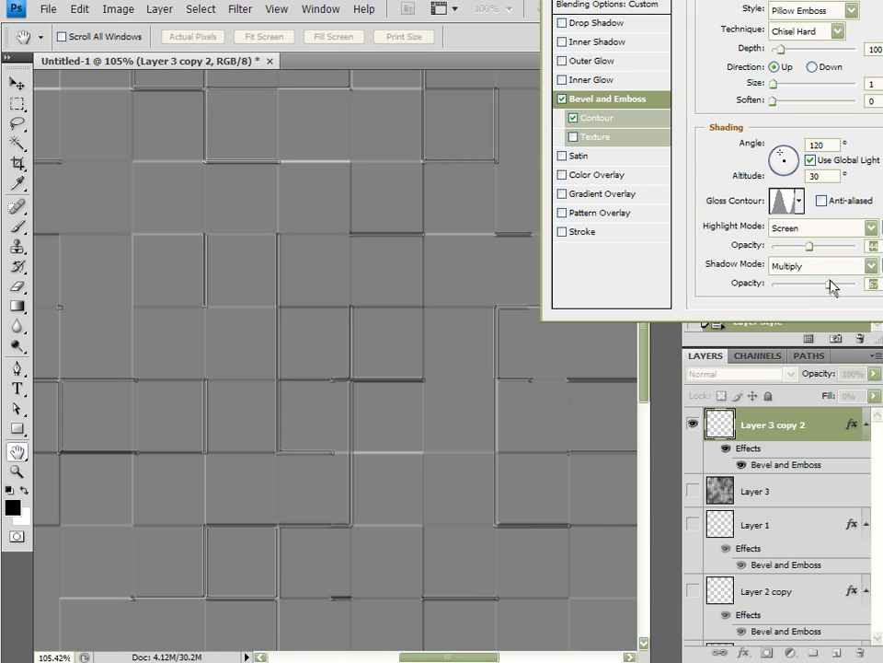
drag(831, 286, 827, 289)
key(Return)
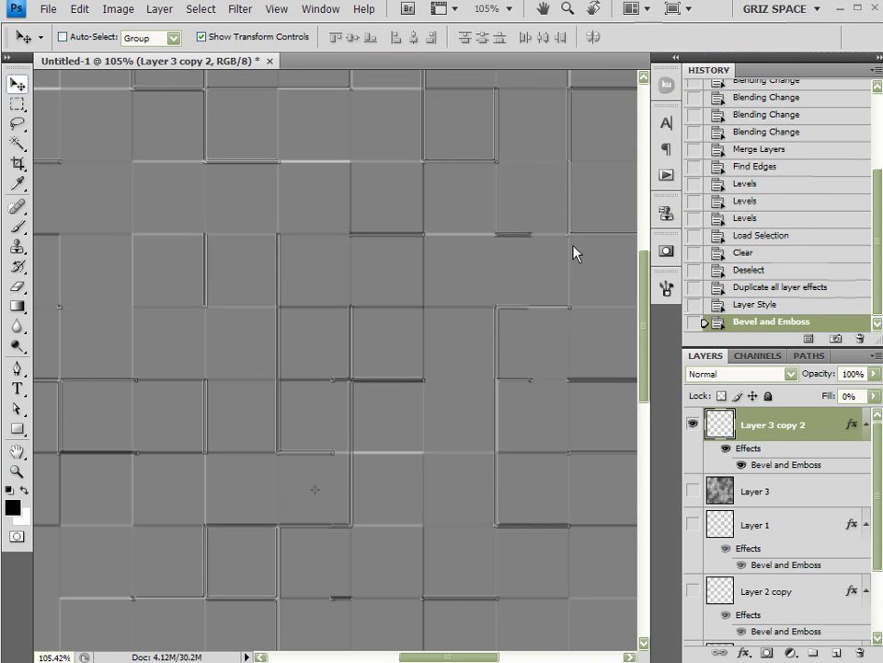
Make Layer 3, Layer 1, Layer 2 copy and Layer 2 visible again
scroll(452, 295, down, 5)
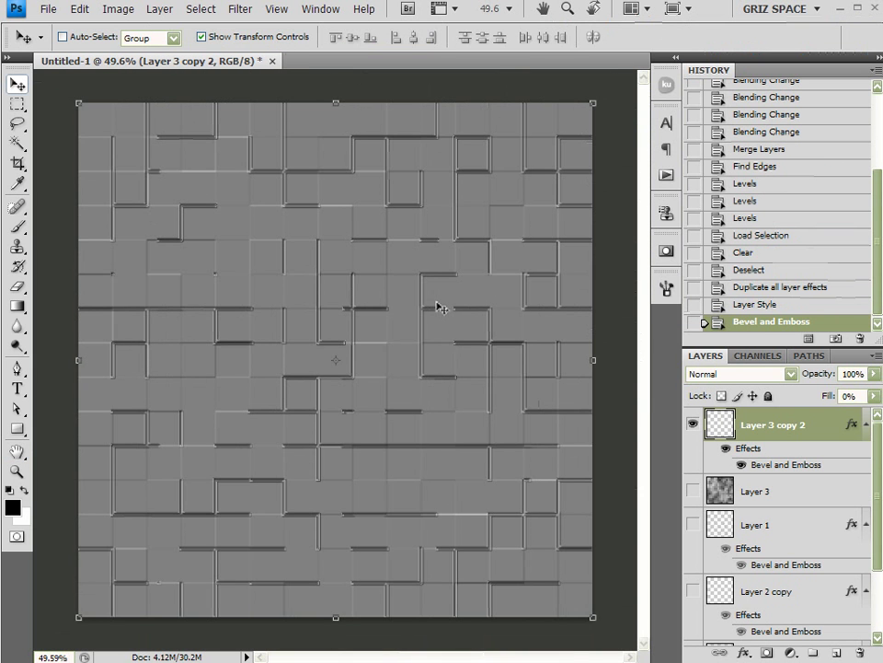
scroll(440, 308, up, 1)
click(692, 490)
click(692, 524)
click(692, 591)
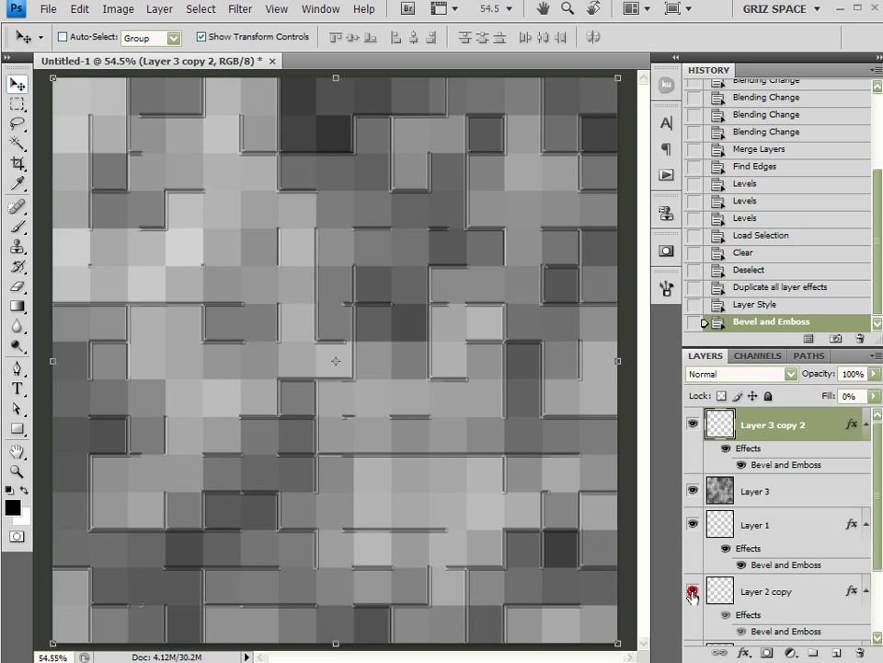
click(706, 488)
scroll(549, 461, down, 1)
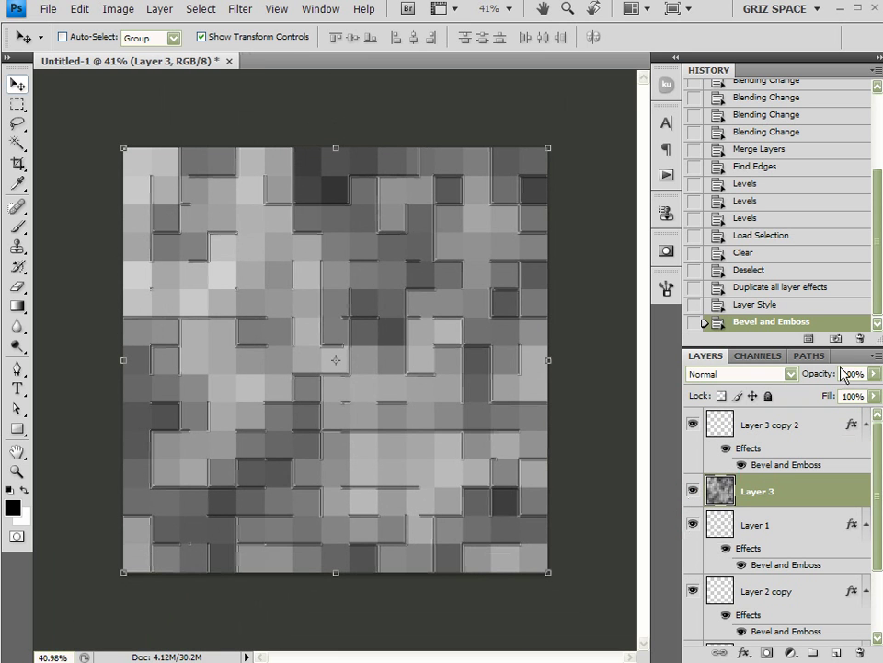
drag(822, 350, 821, 265)
click(695, 570)
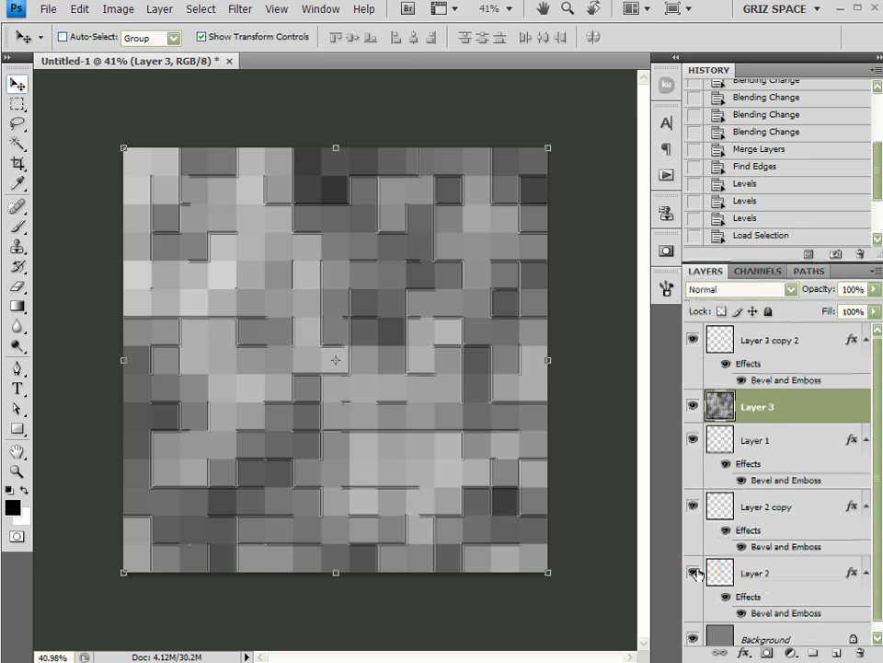
Place Layer 3 directly above the Background, below all the line layers, and set its blend mode to Overlay
drag(712, 414, 797, 609)
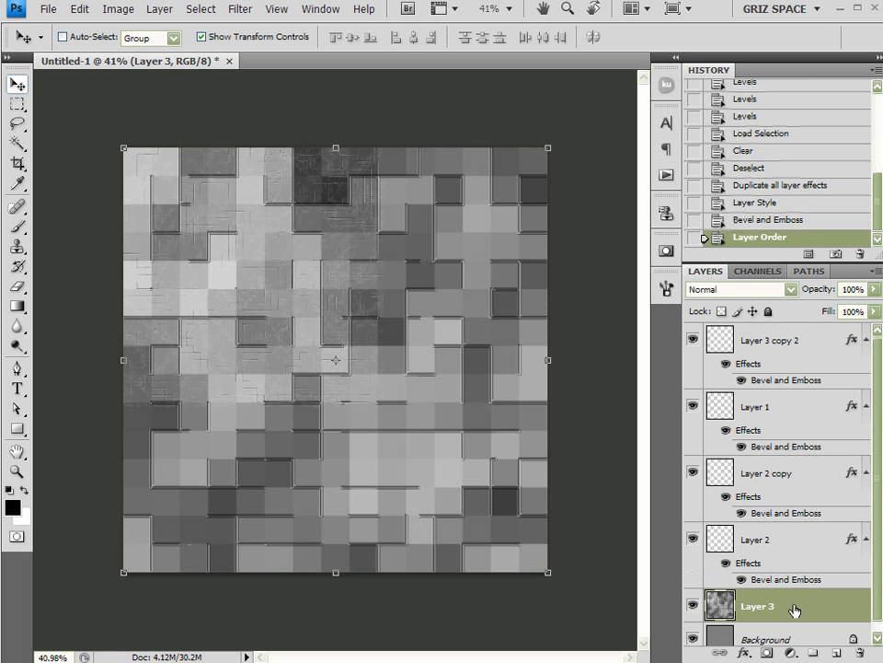
scroll(507, 433, up, 1)
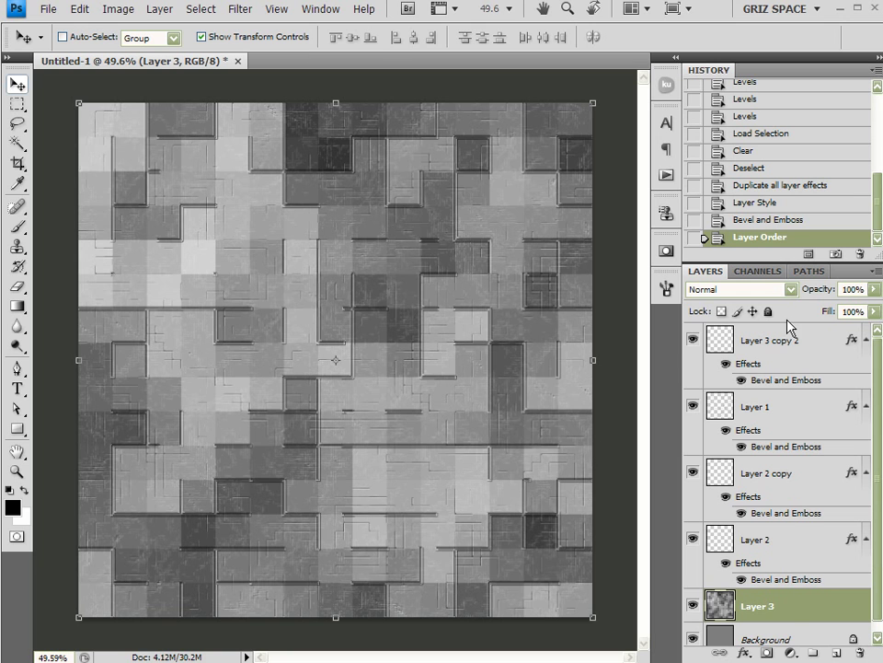
click(741, 289)
click(714, 512)
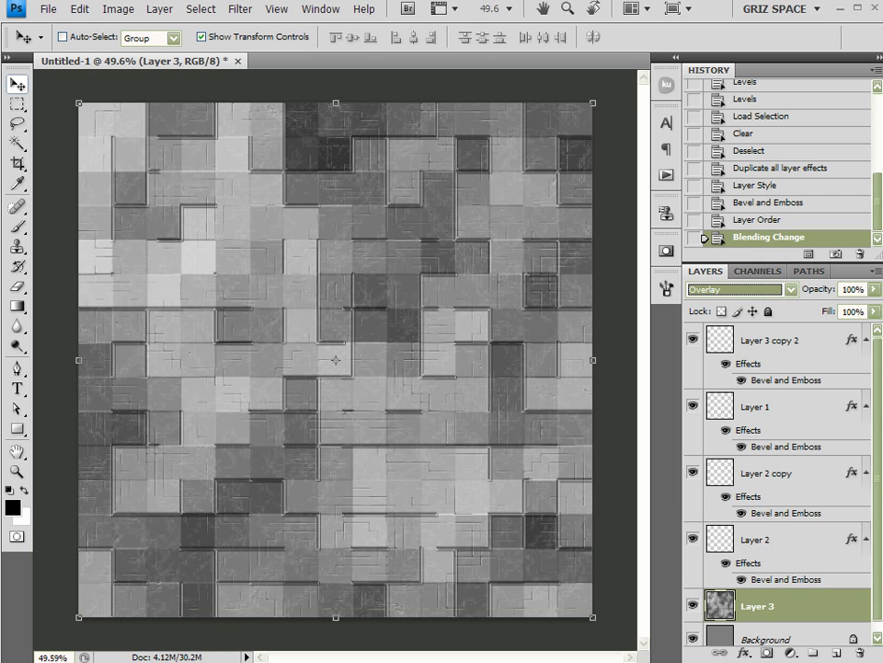
Reduce the opacity of Layer 3 to 19% and compare the texture with the layer hidden and shown
click(872, 290)
click(814, 308)
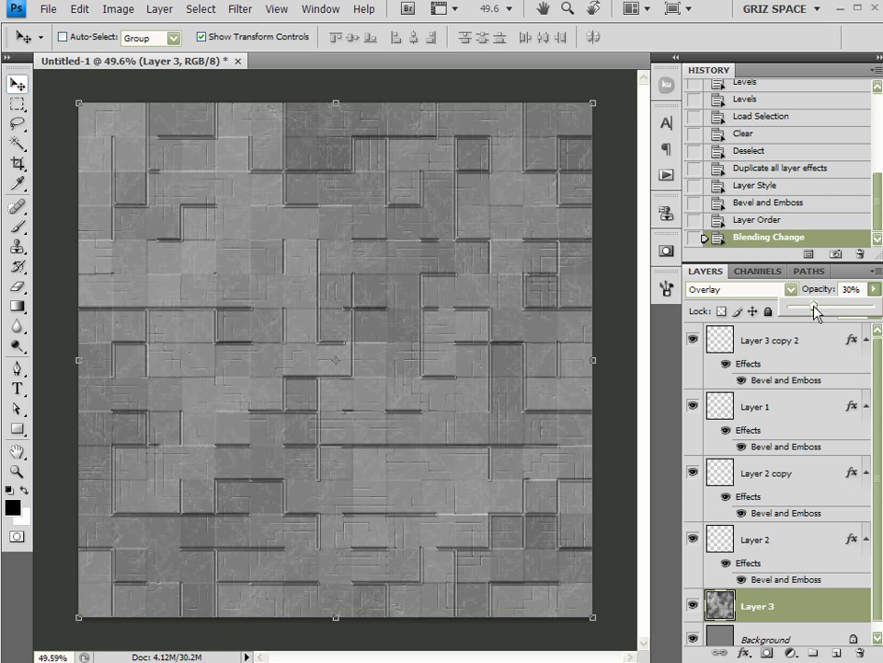
drag(813, 305, 806, 305)
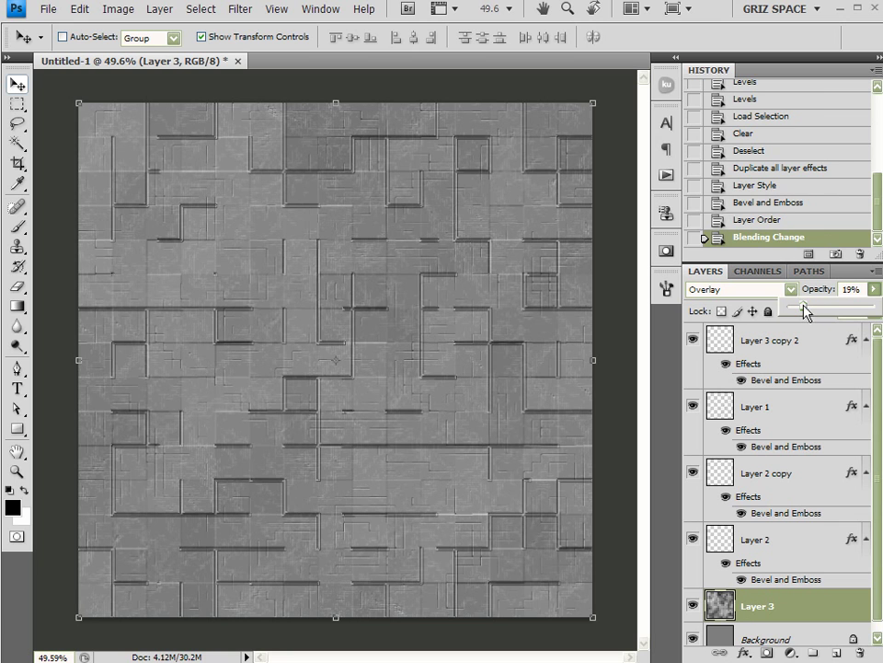
drag(805, 312, 805, 312)
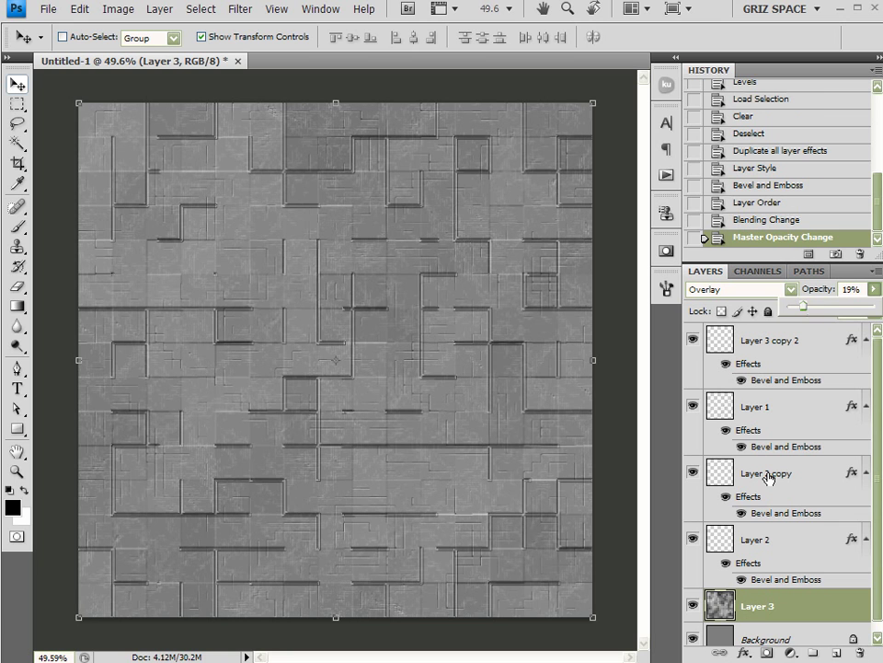
click(692, 606)
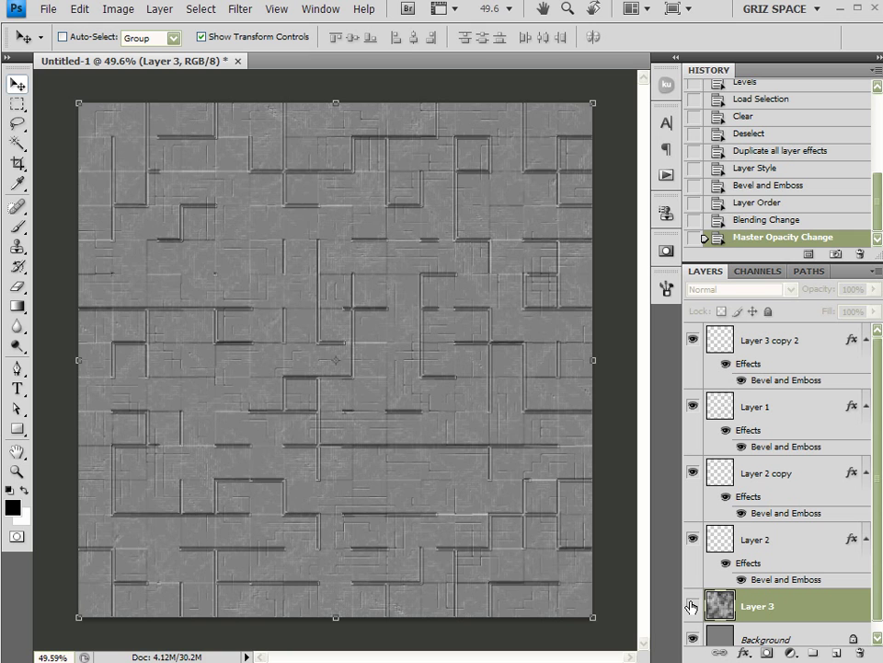
click(692, 606)
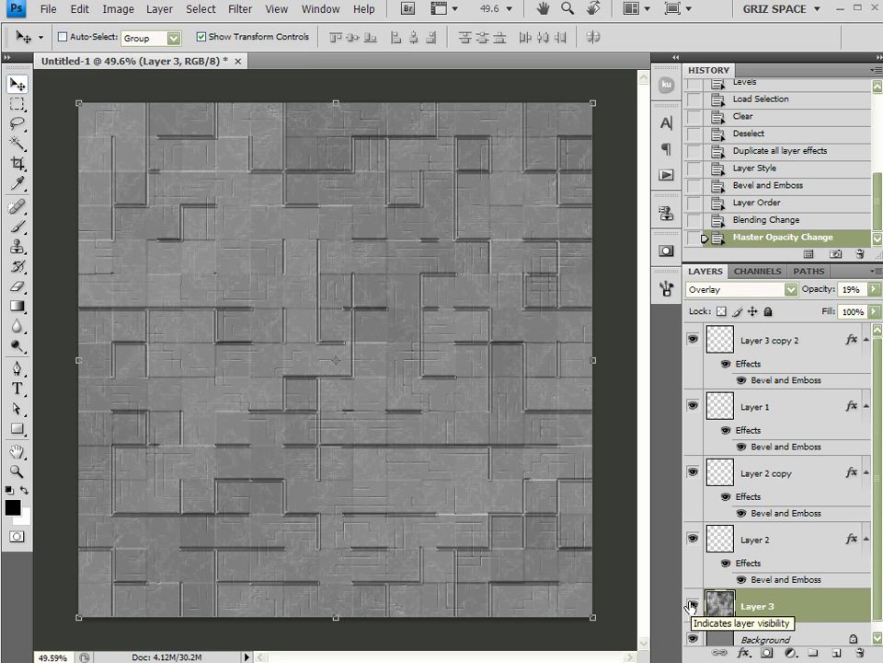
Group the four line layers from Layer 2 up to Layer 3 copy 2
click(764, 545)
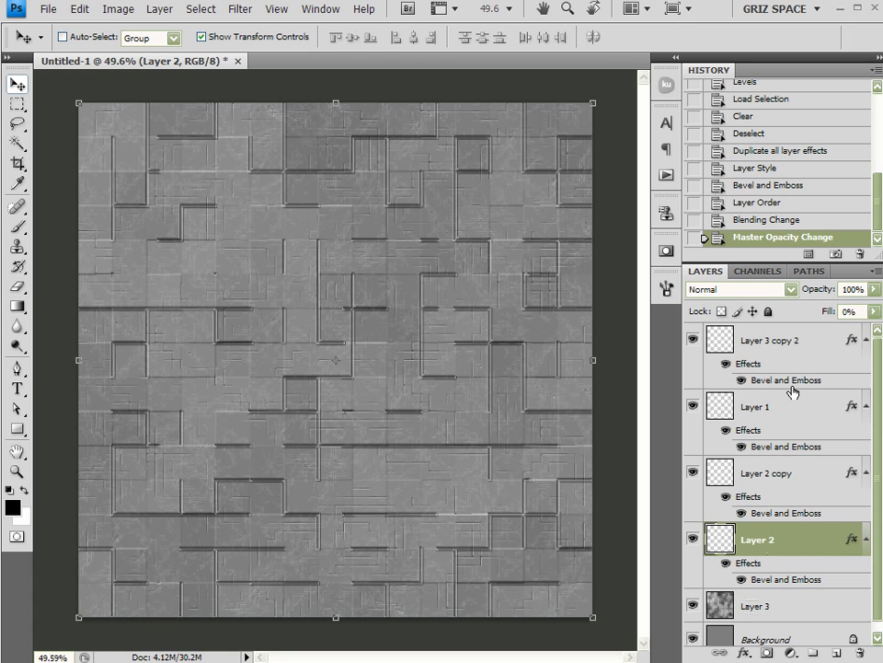
shift+click(781, 342)
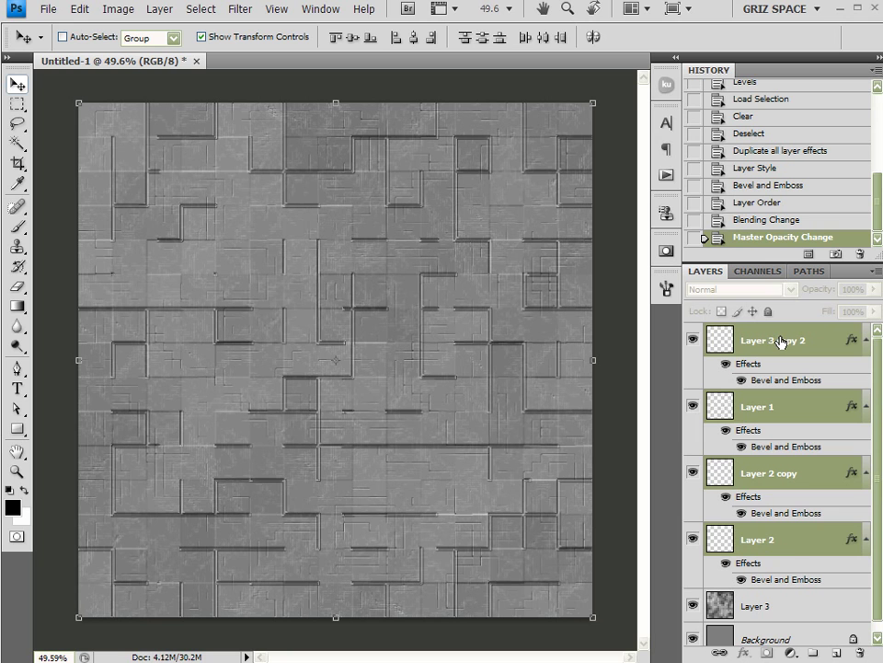
drag(795, 580, 813, 652)
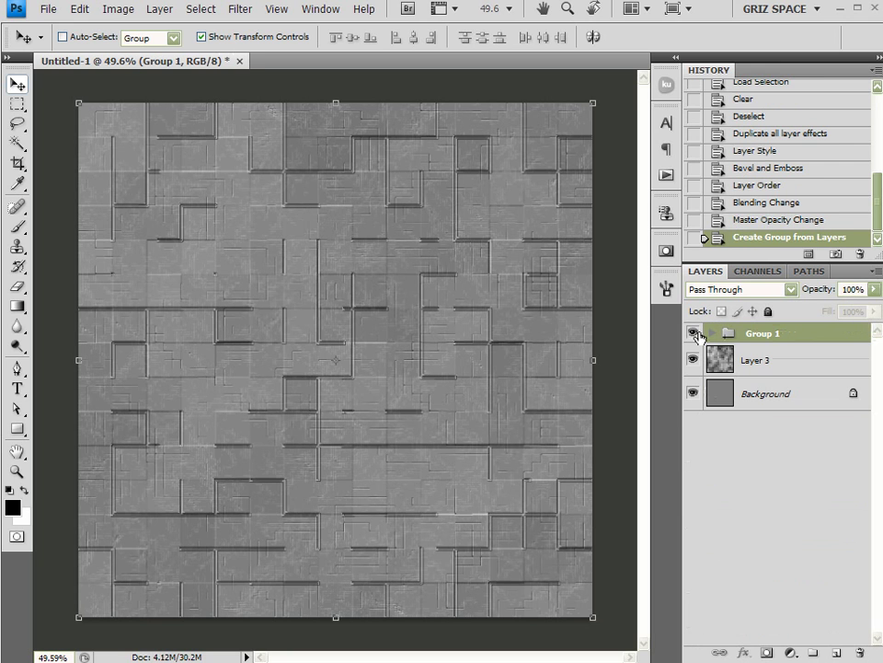
Compare the texture with and without Group 1, leave the group hidden, and select Layer 3
click(693, 334)
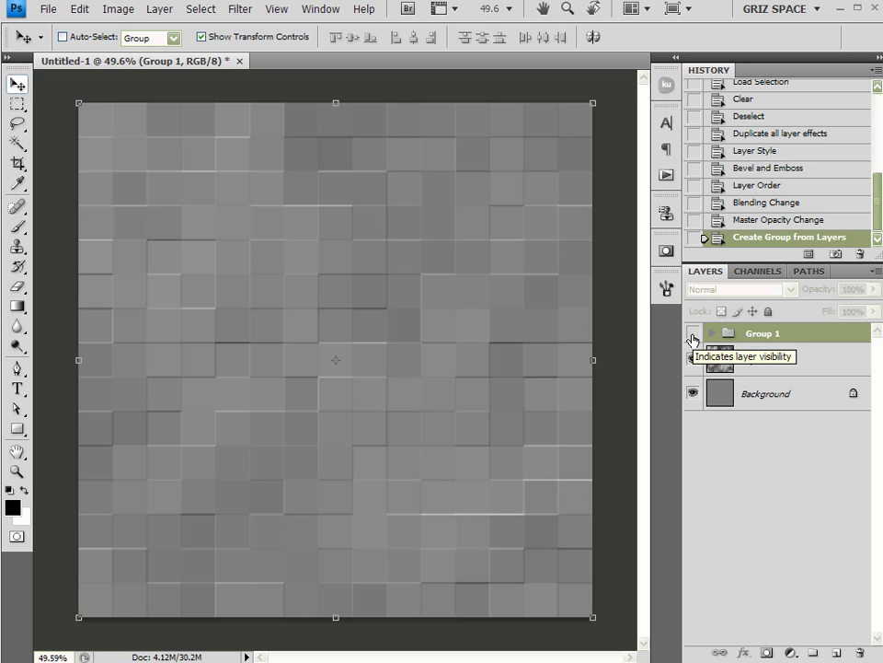
click(693, 337)
click(693, 338)
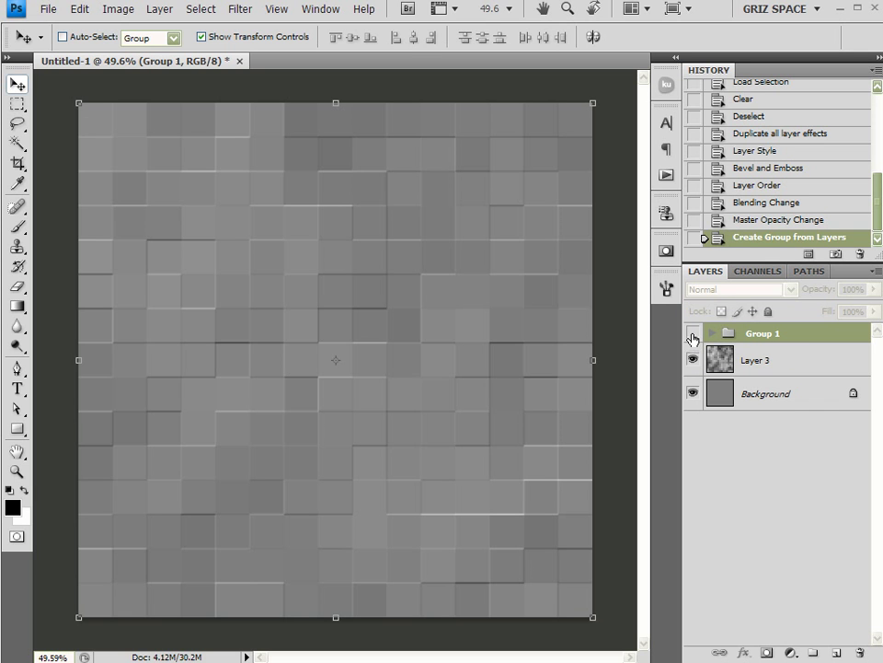
click(750, 353)
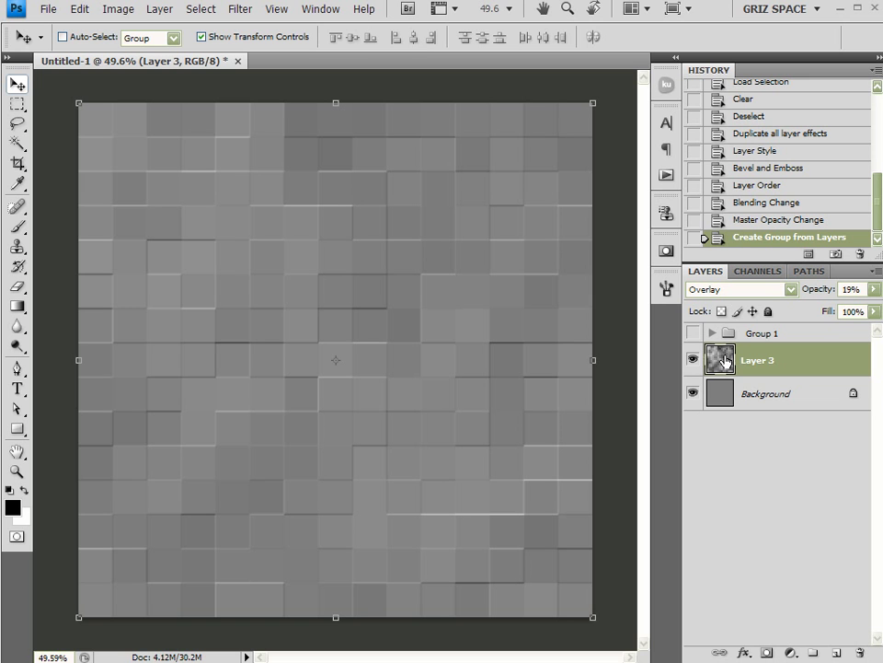
Switch to Bridge, browse the metal texture photos, and open metal025.jpg in Photoshop
click(410, 9)
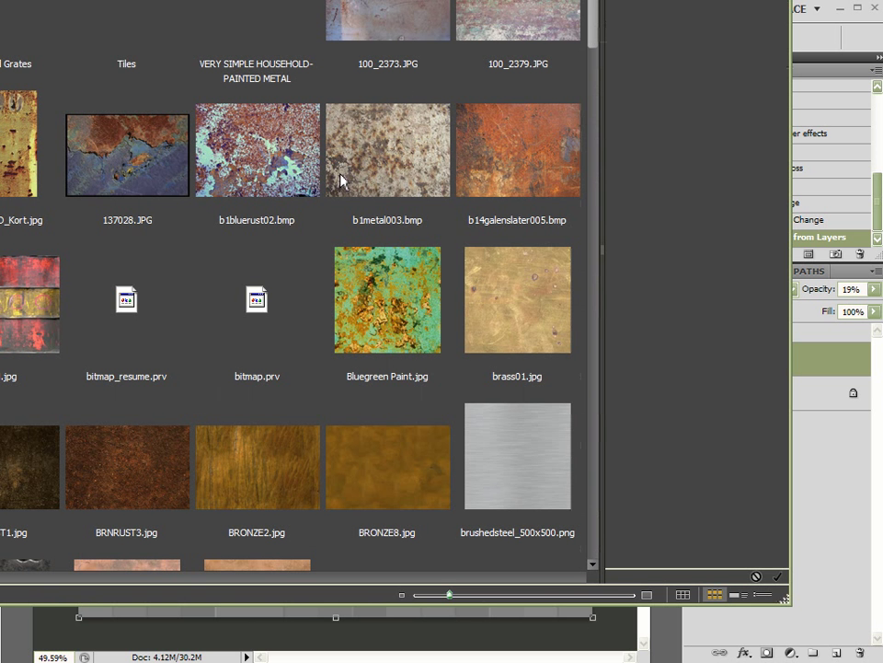
scroll(193, 235, down, 1)
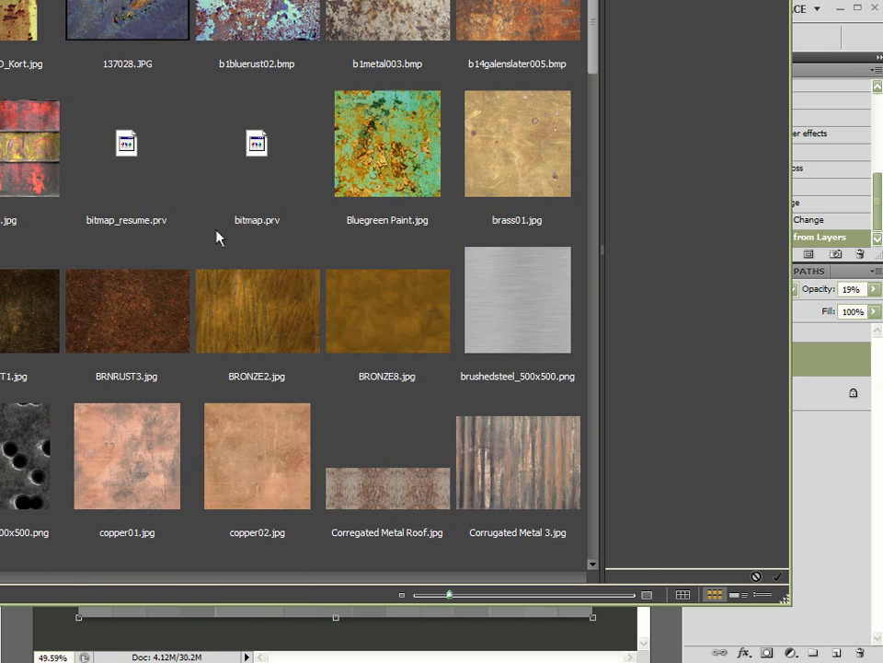
scroll(217, 237, down, 1)
scroll(245, 267, down, 1)
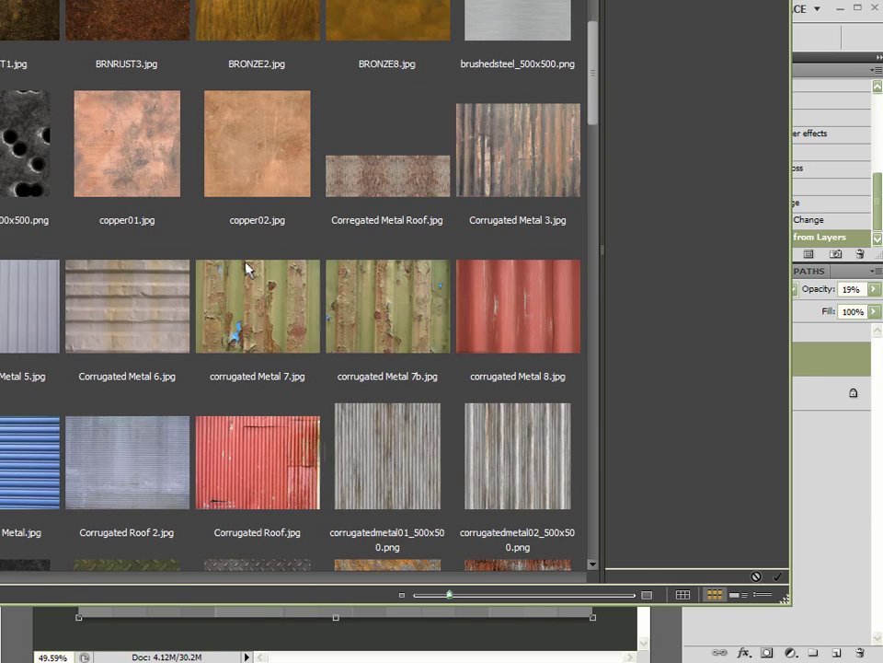
scroll(245, 268, down, 1)
scroll(249, 269, down, 5)
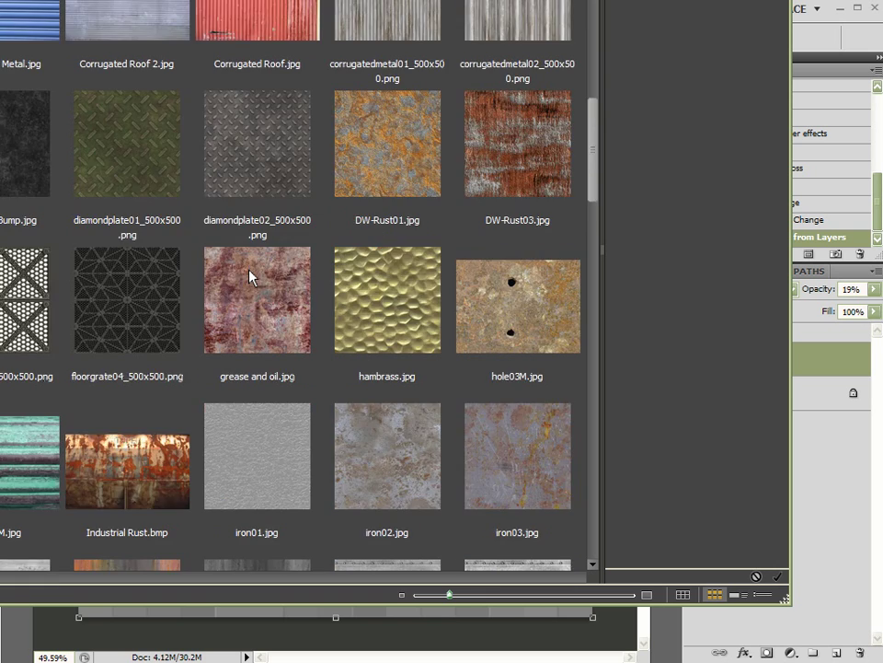
scroll(251, 276, down, 1)
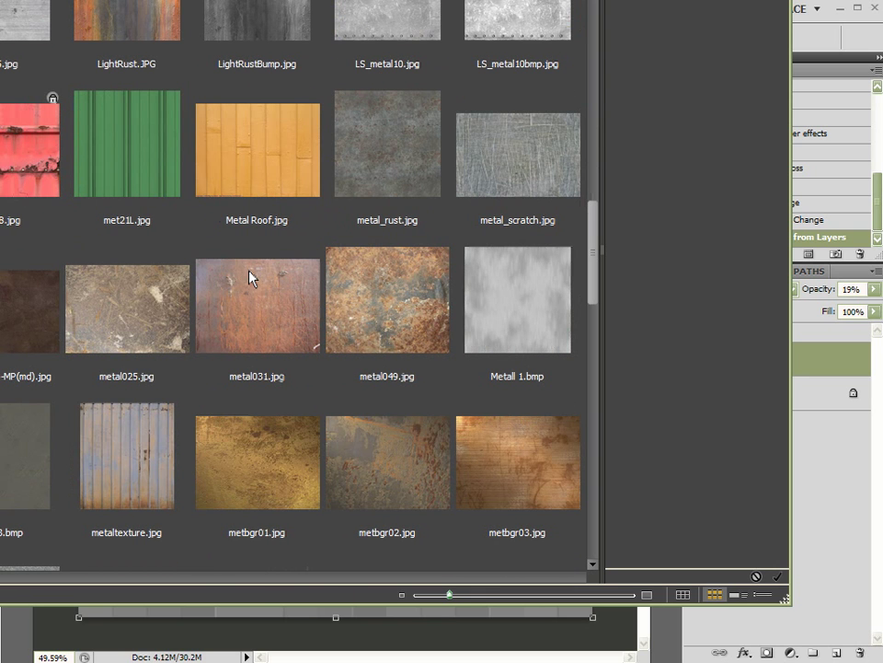
click(156, 294)
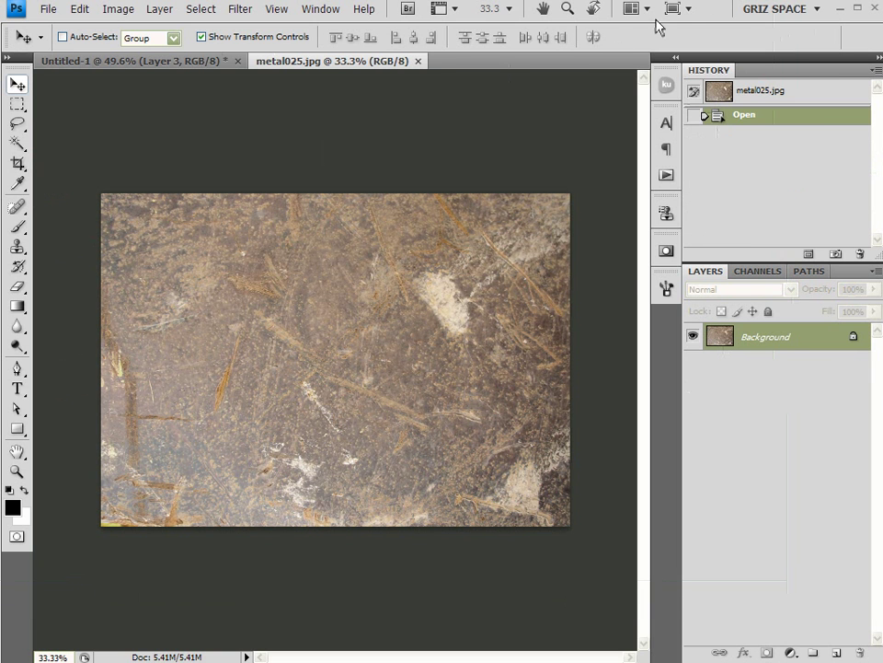
Tile both documents side by side, copy the metal025.jpg photo into Untitled-1 as a layer above Layer 3, and close the photo
click(644, 11)
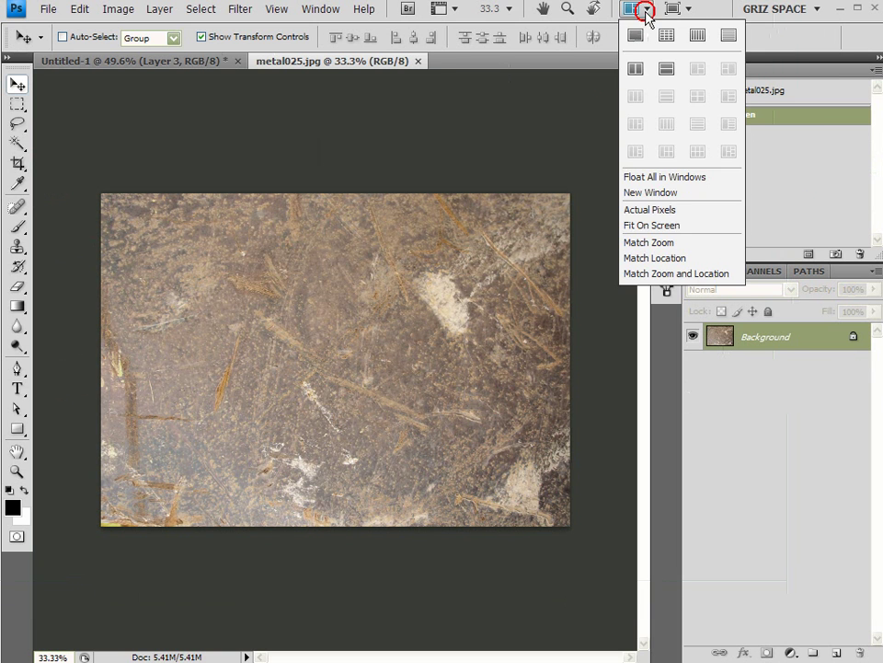
click(635, 68)
drag(395, 262, 276, 276)
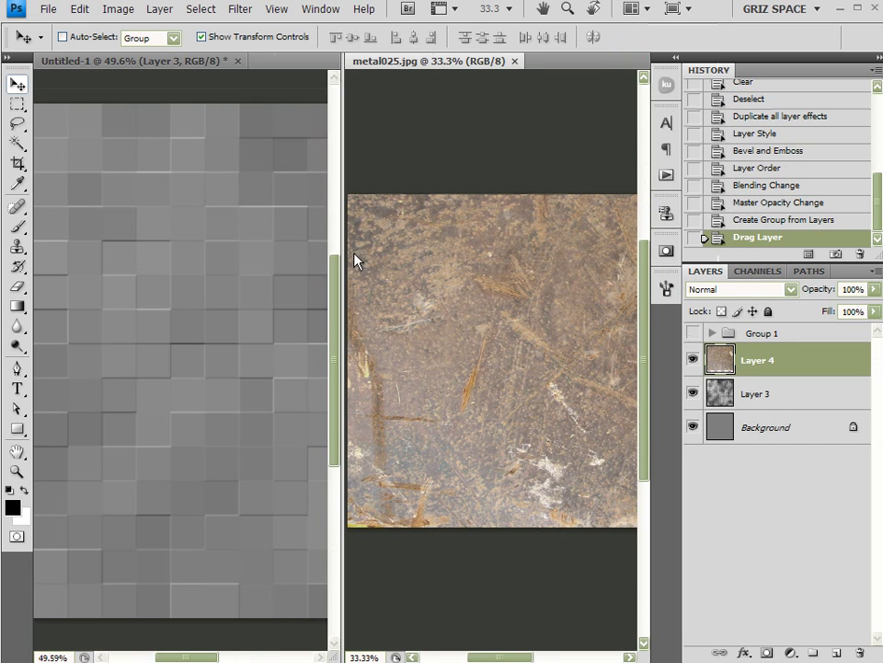
click(514, 60)
key(ctrl+0)
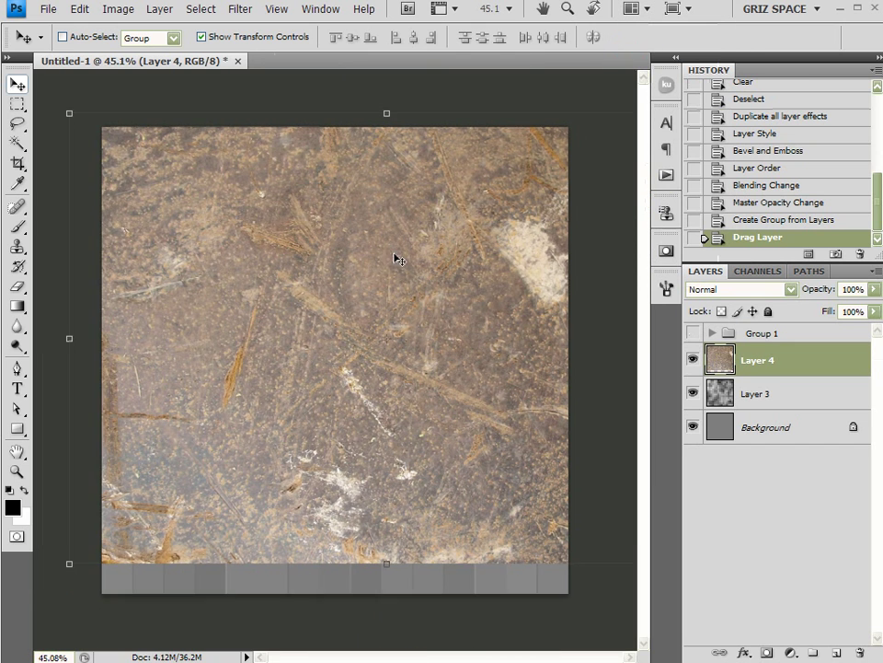
Align Layer 4 with the canvas edges and scale it to 73.5% width and 103.6% height so it fills the canvas
scroll(396, 259, down, 1)
drag(191, 419, 227, 450)
scroll(416, 381, down, 2)
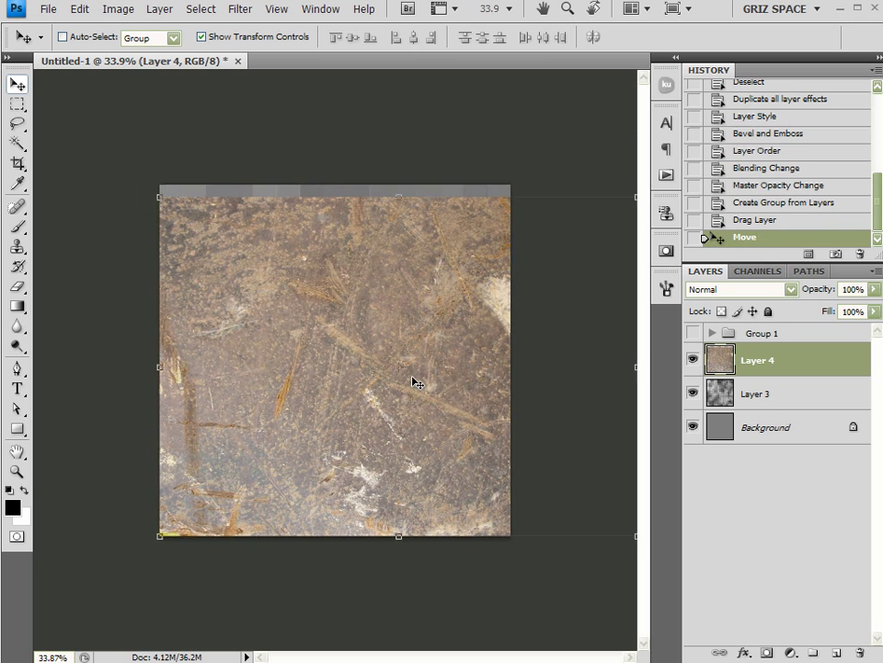
scroll(416, 381, down, 1)
drag(611, 522, 494, 521)
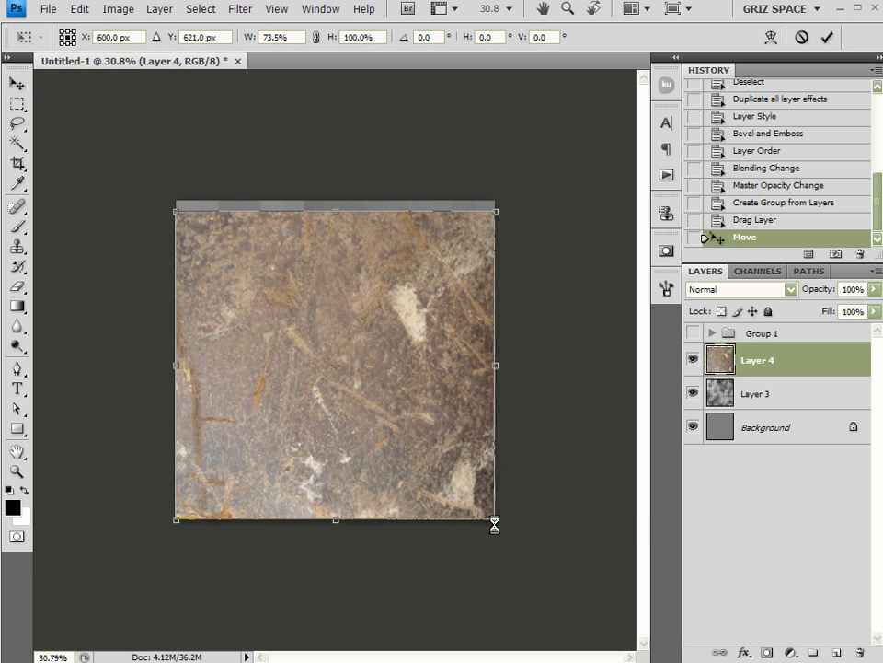
drag(337, 212, 337, 200)
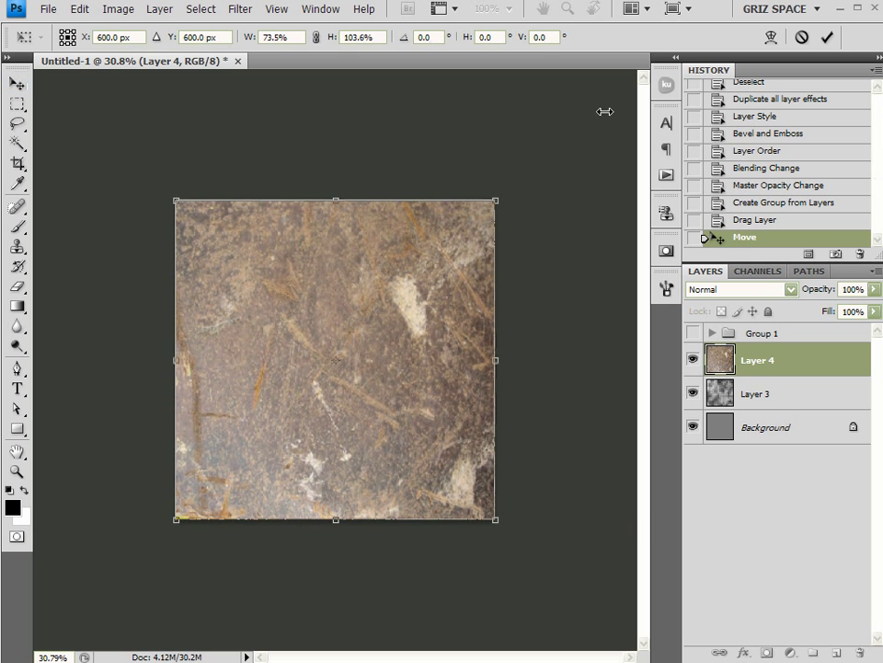
click(825, 36)
key(ctrl+0)
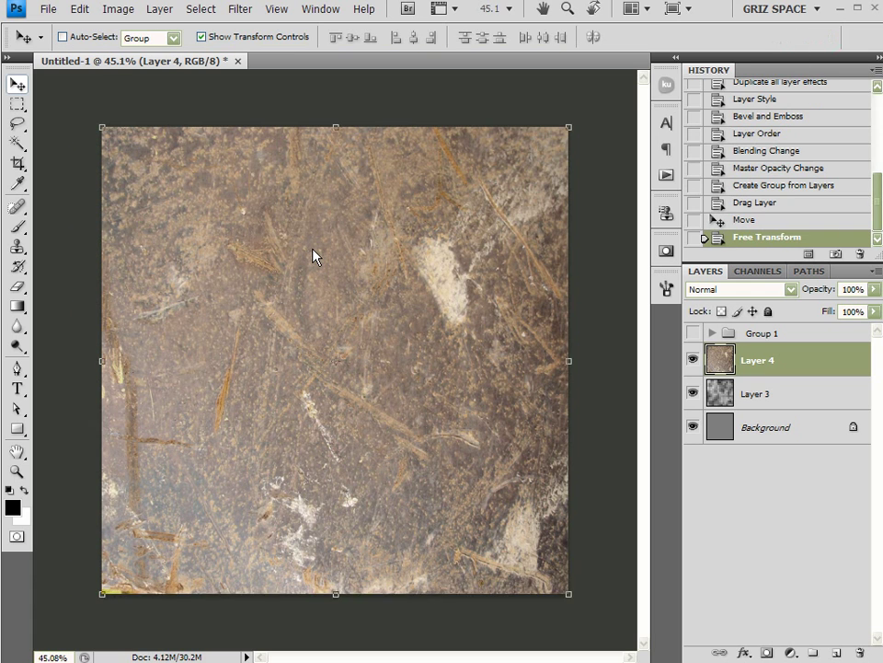
Try Overlay and Hard Light on Layer 4 and settle on the Soft Light blend mode
click(745, 291)
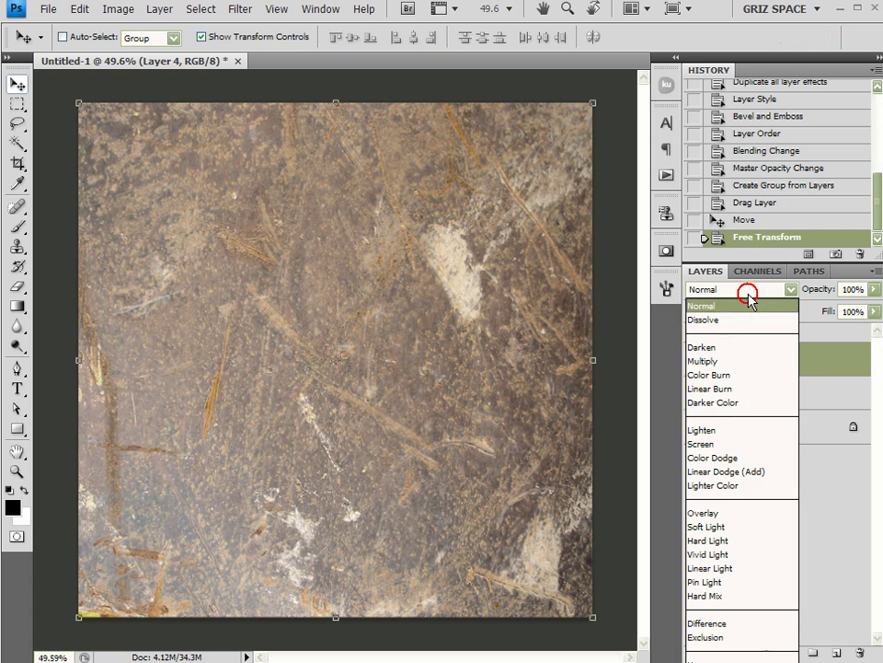
click(718, 509)
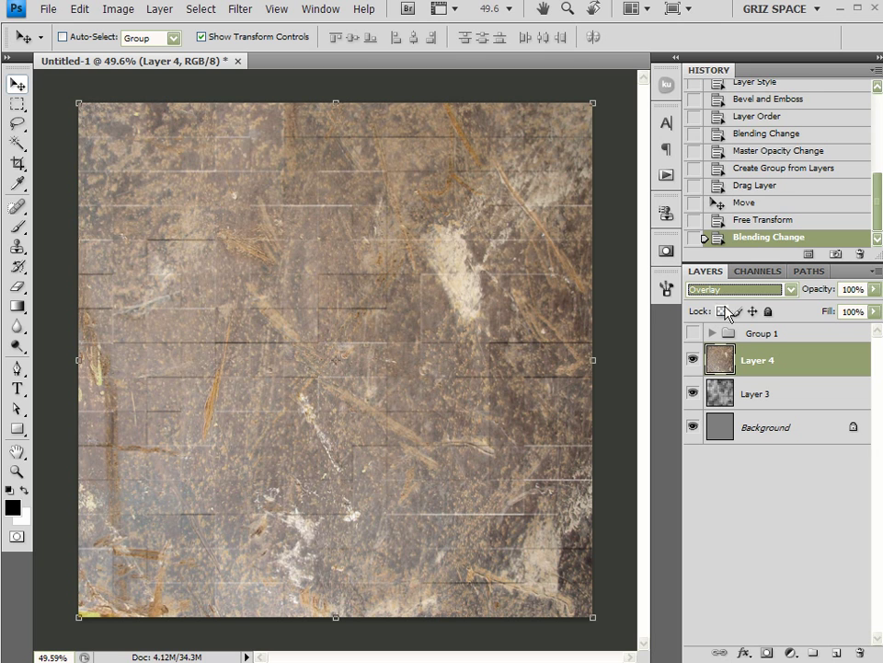
scroll(727, 291, down, 1)
scroll(729, 291, down, 1)
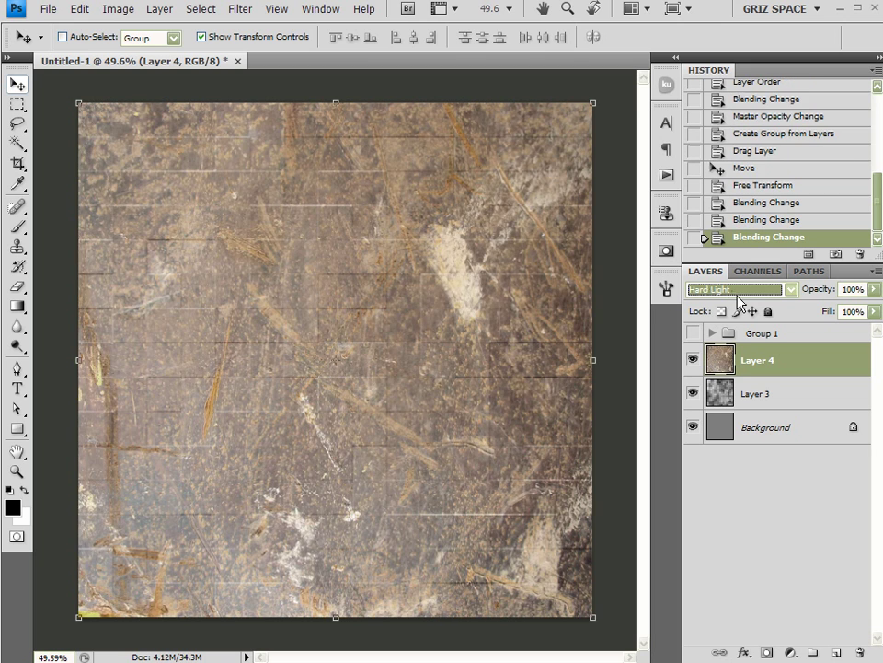
scroll(738, 294, up, 1)
Reduce the opacity of Layer 4 to 29%
click(875, 289)
click(809, 309)
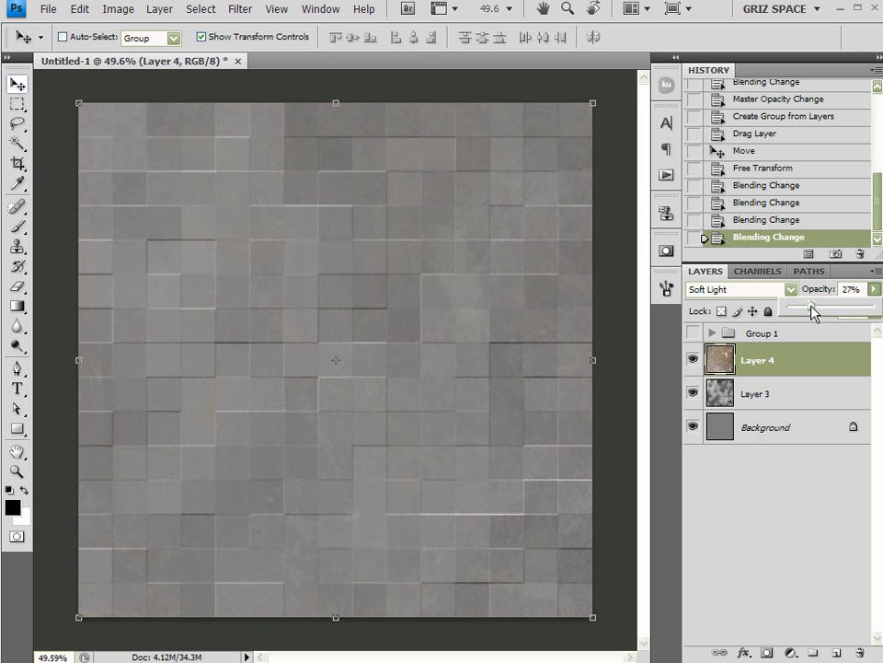
drag(813, 305, 811, 309)
drag(813, 313, 812, 309)
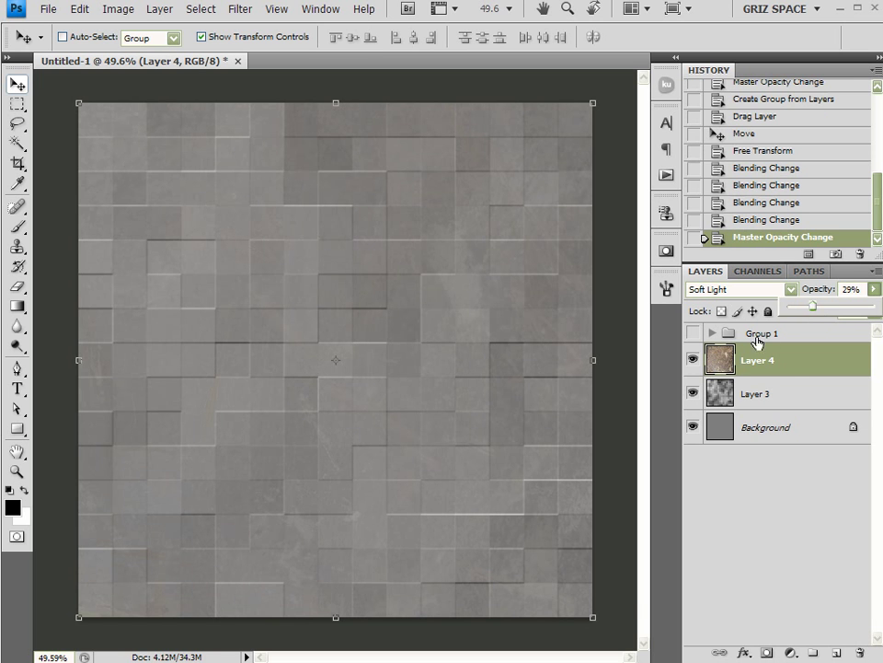
click(412, 11)
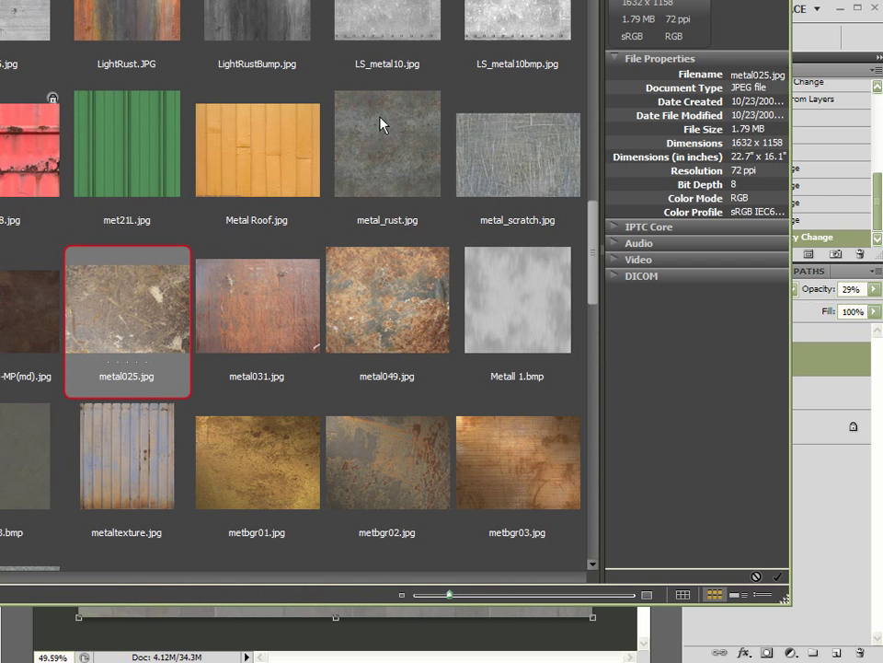
scroll(418, 276, up, 15)
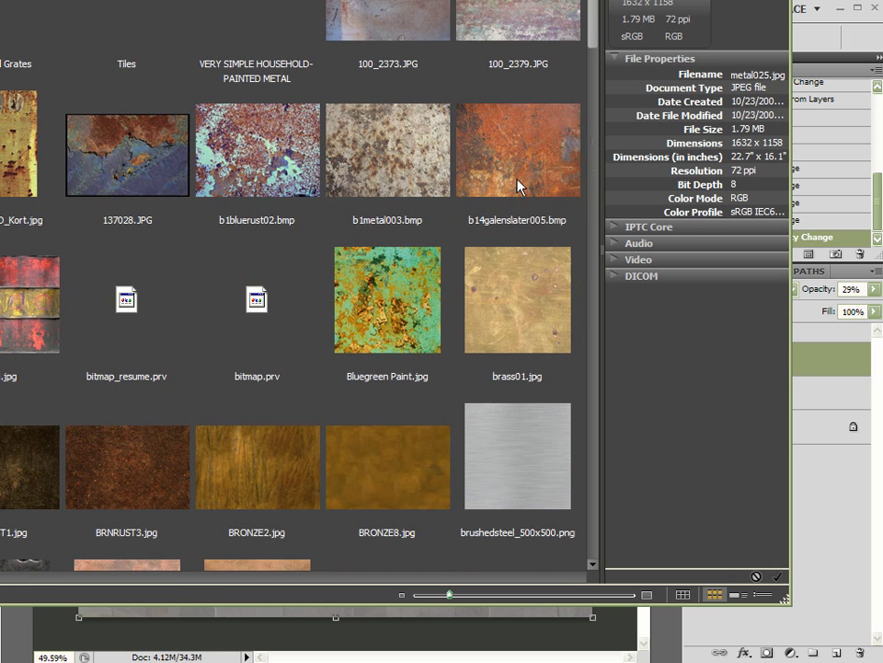
click(517, 175)
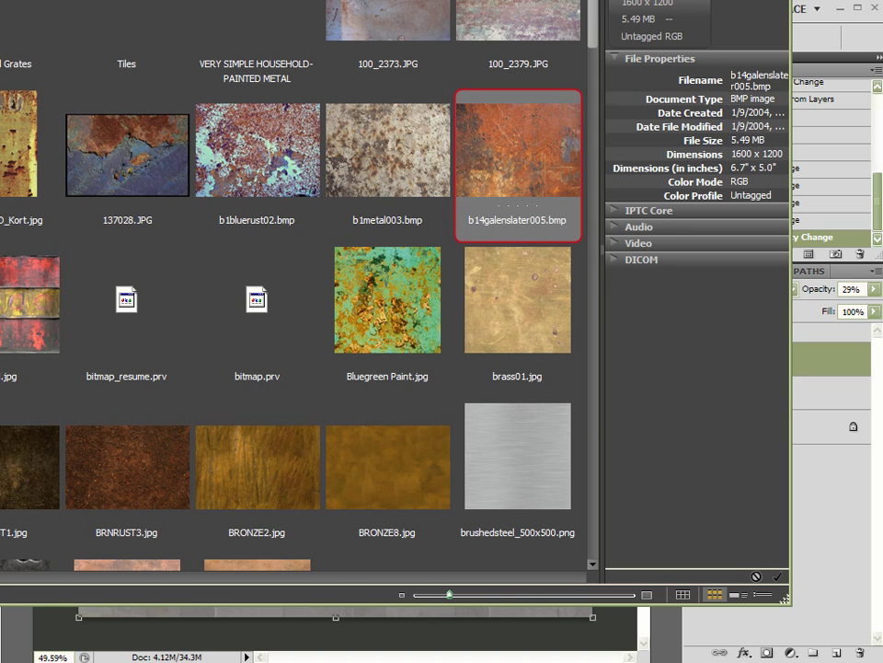
drag(601, 155, 411, 157)
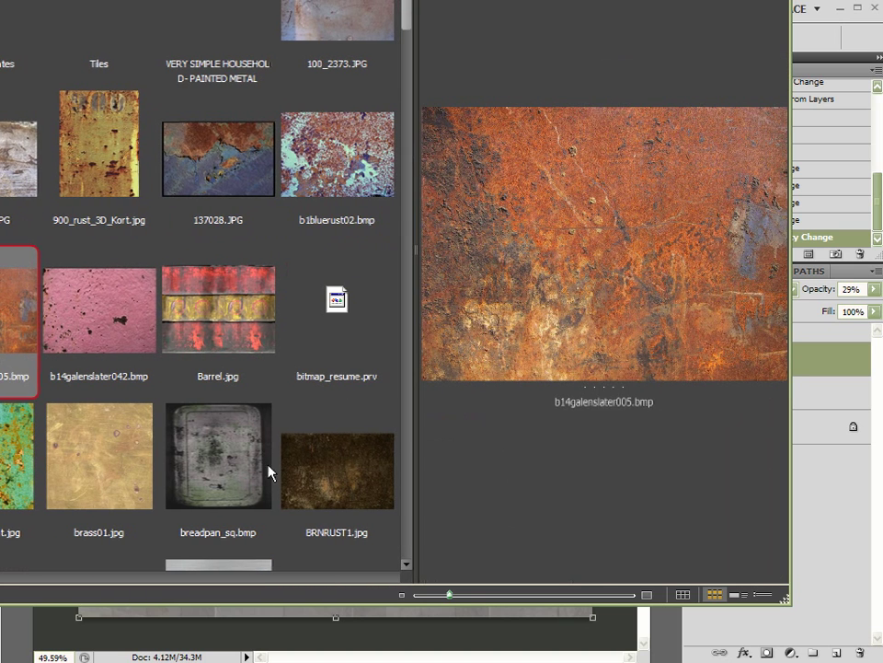
drag(448, 598, 447, 598)
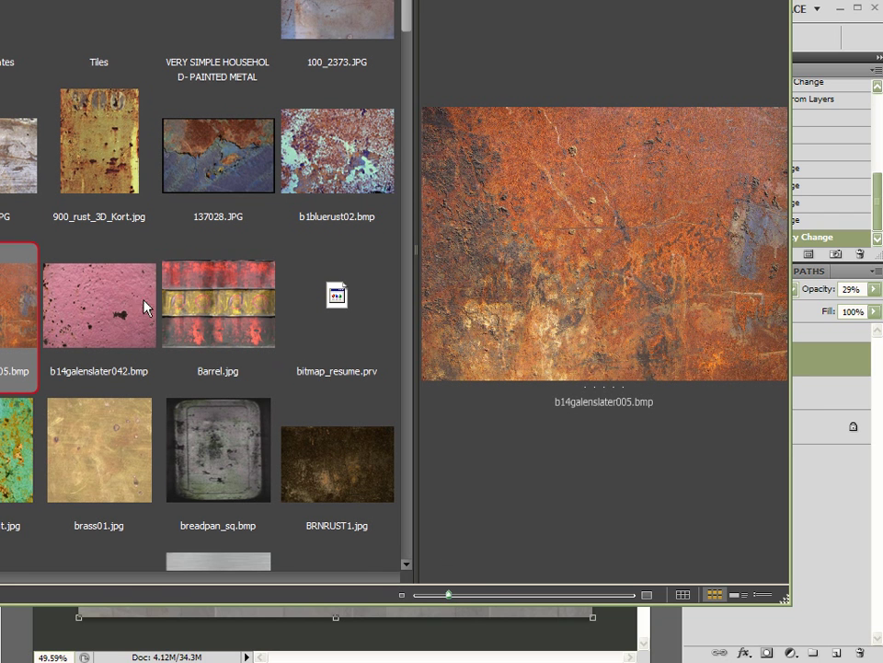
double_click(12, 297)
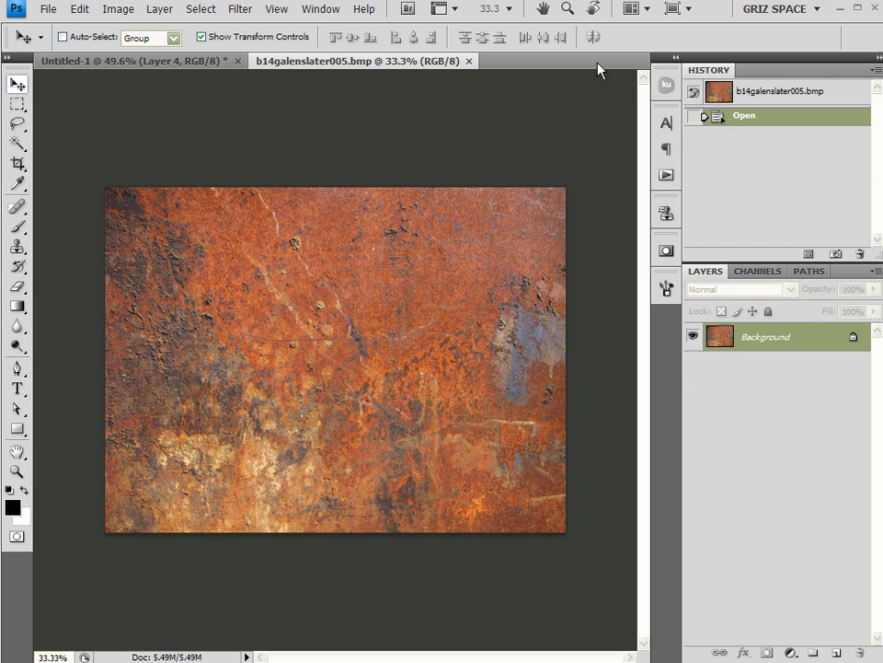
Tile both documents side by side, copy the rust photo into Untitled-1 as a layer above Layer 4, and close the photo
click(635, 8)
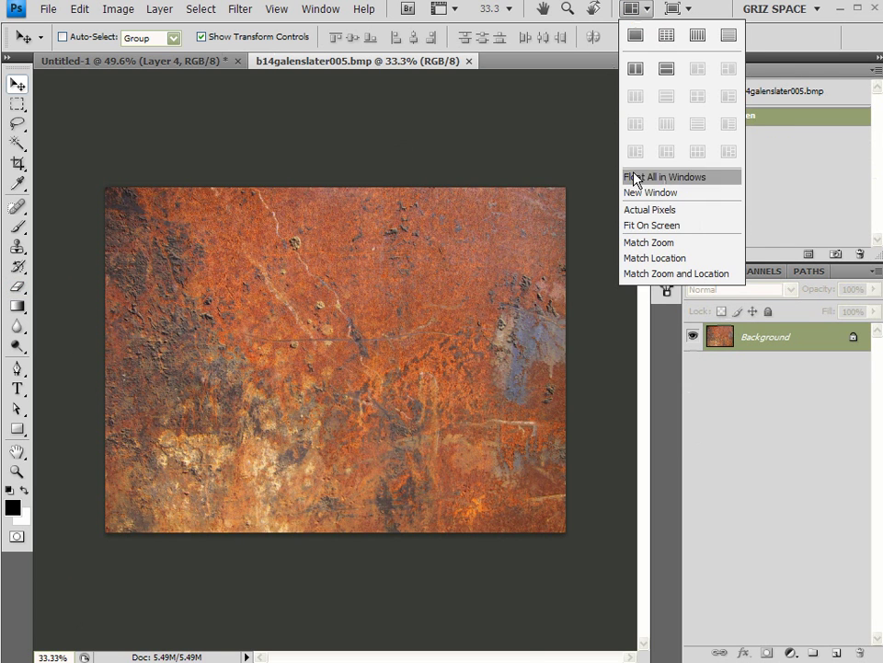
click(642, 72)
drag(615, 101, 235, 272)
click(565, 60)
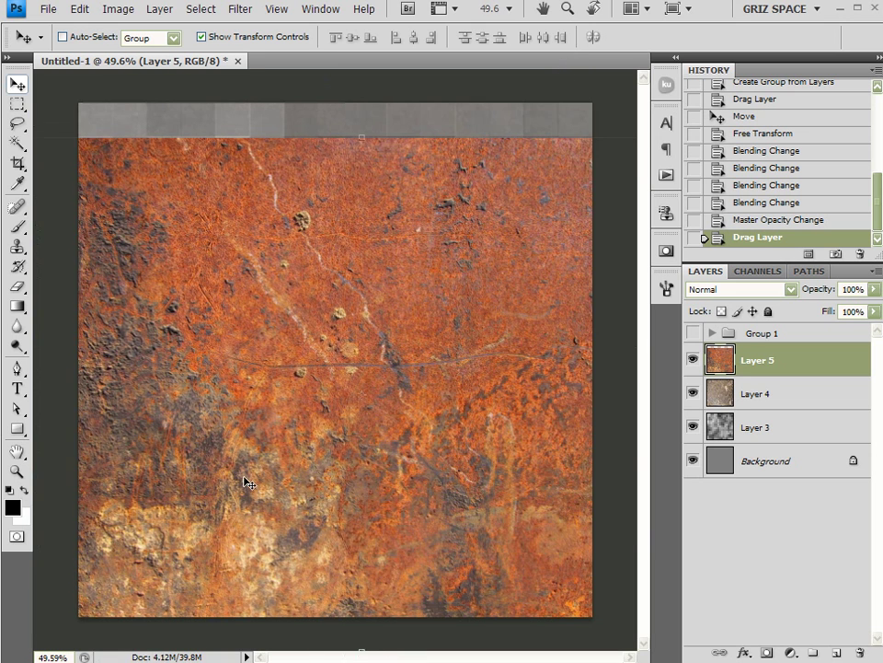
Align the rust photo on Layer 5 with the canvas edges and scale its width to 75% so it fits the canvas exactly
key(ctrl+minus)
drag(248, 448, 277, 431)
drag(572, 503, 481, 504)
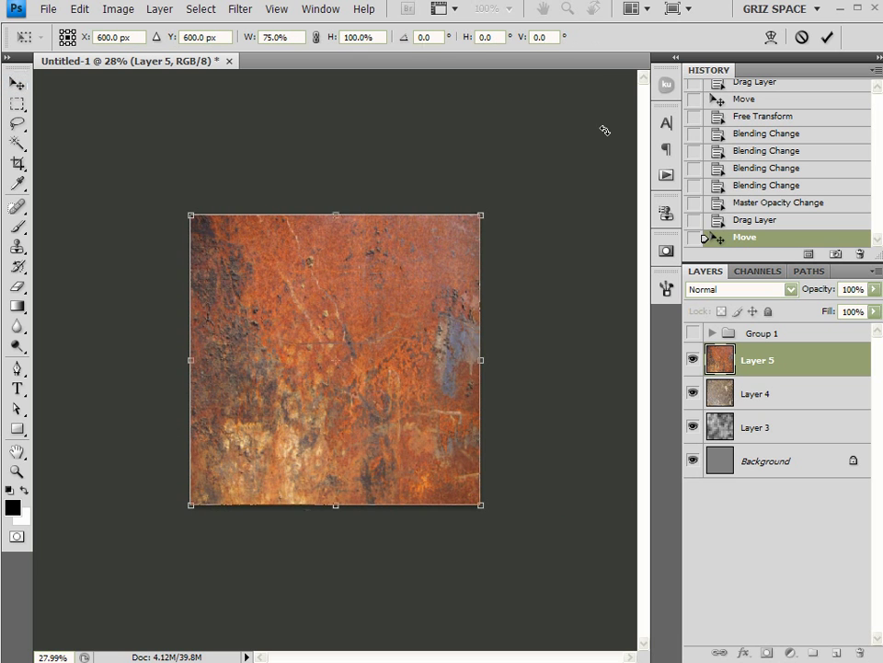
click(827, 37)
key(ctrl+plus)
key(ctrl+plus)
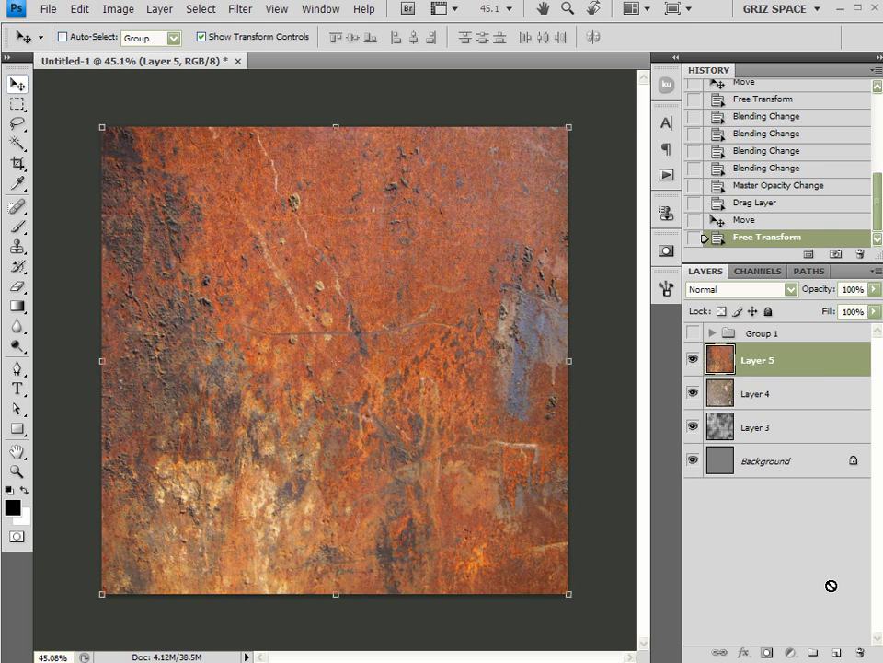
Duplicate Layer 5, hide the copy, and select the original Layer 5
drag(834, 650, 834, 649)
click(693, 360)
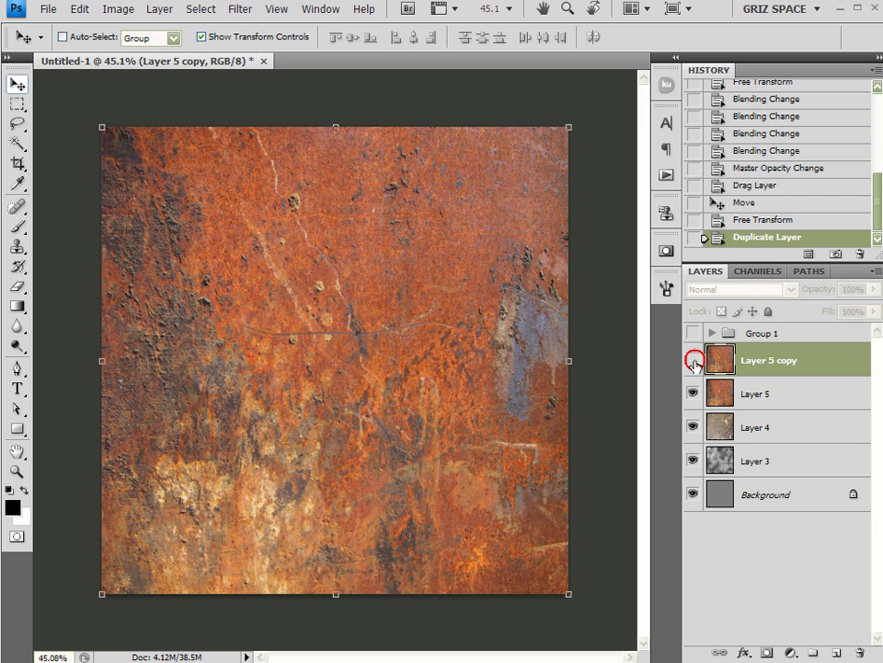
click(778, 395)
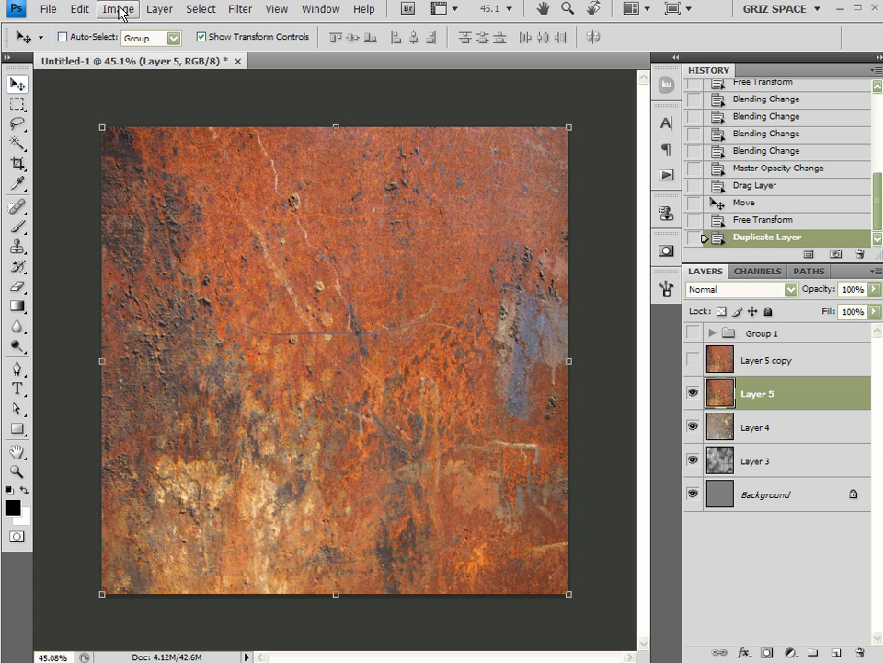
Desaturate the rust photo on Layer 5
click(80, 11)
mouse_move(117, 13)
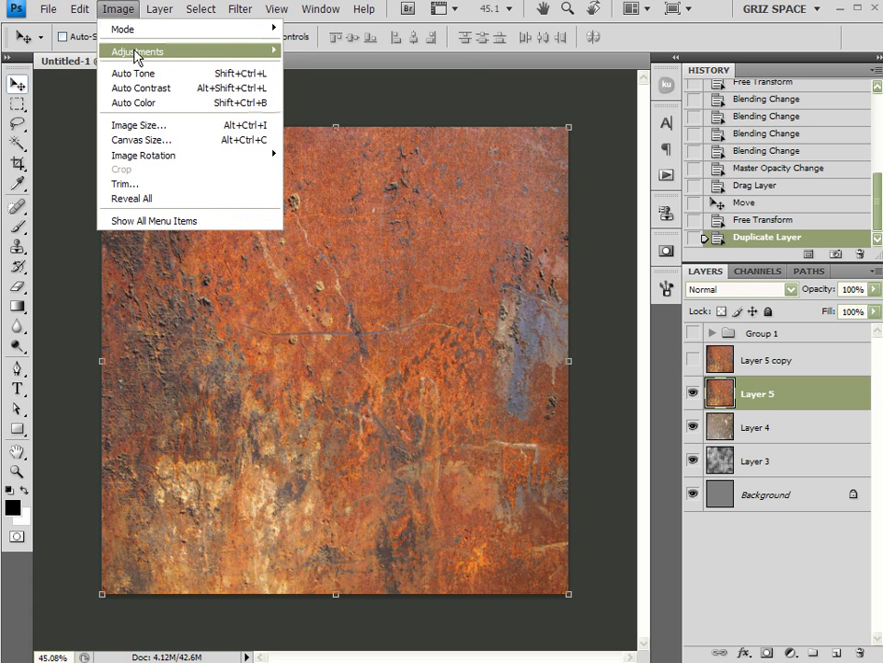
mouse_move(114, 52)
click(338, 331)
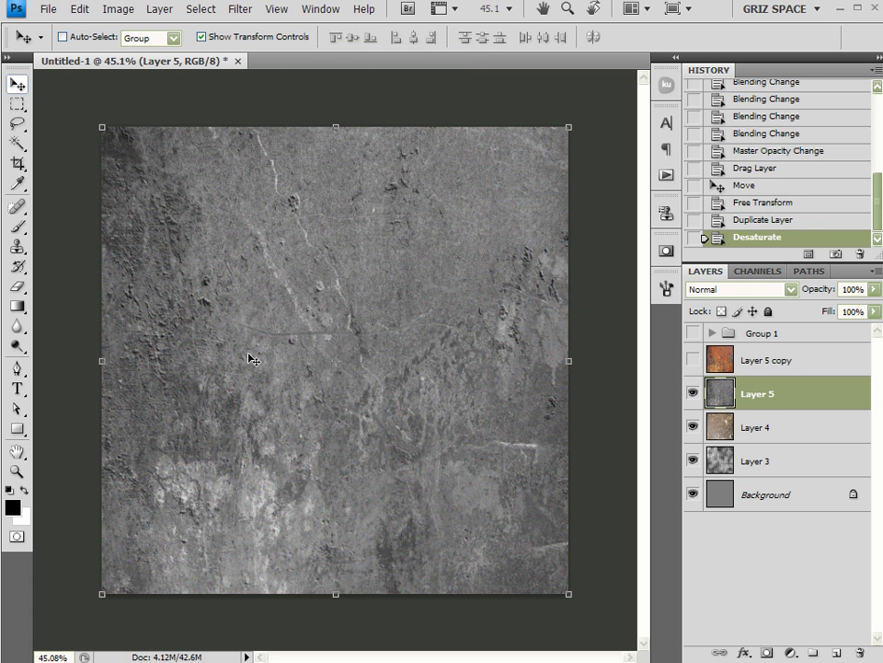
Emboss the desaturated rust photo on Layer 5 with angle 111°, height 3 pixels and amount 93%
scroll(334, 407, up, 1)
scroll(351, 415, up, 1)
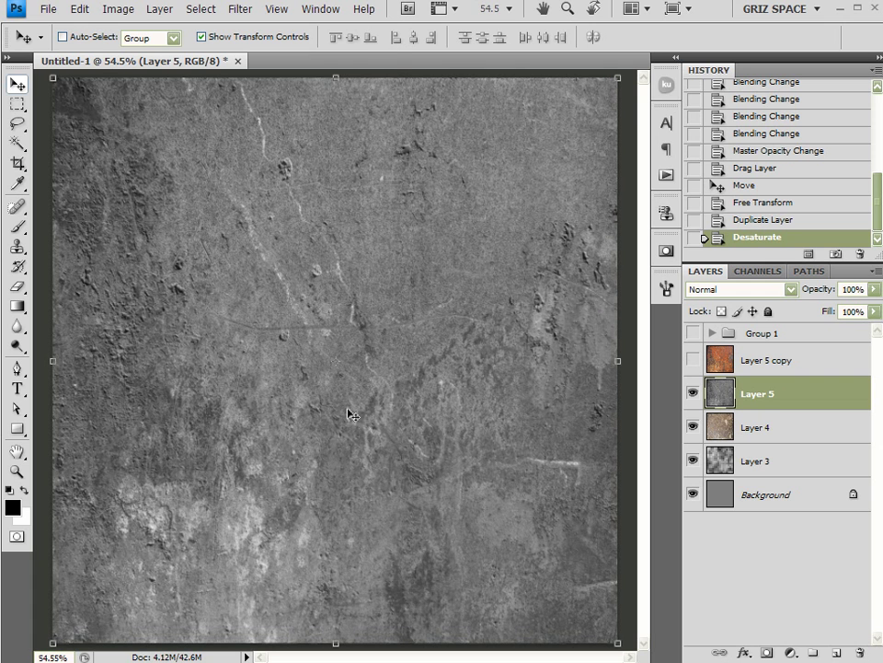
click(242, 11)
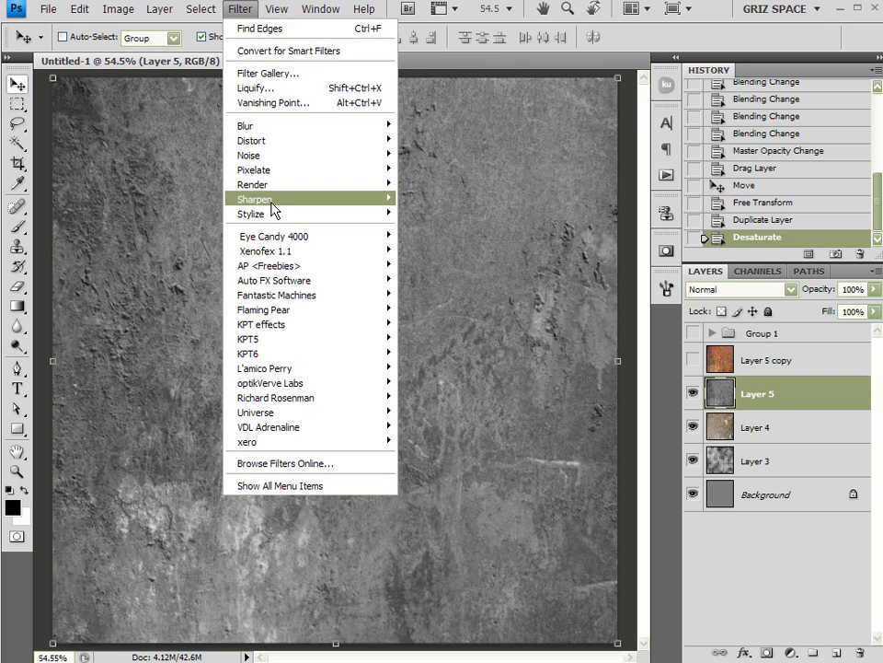
mouse_move(274, 214)
click(450, 226)
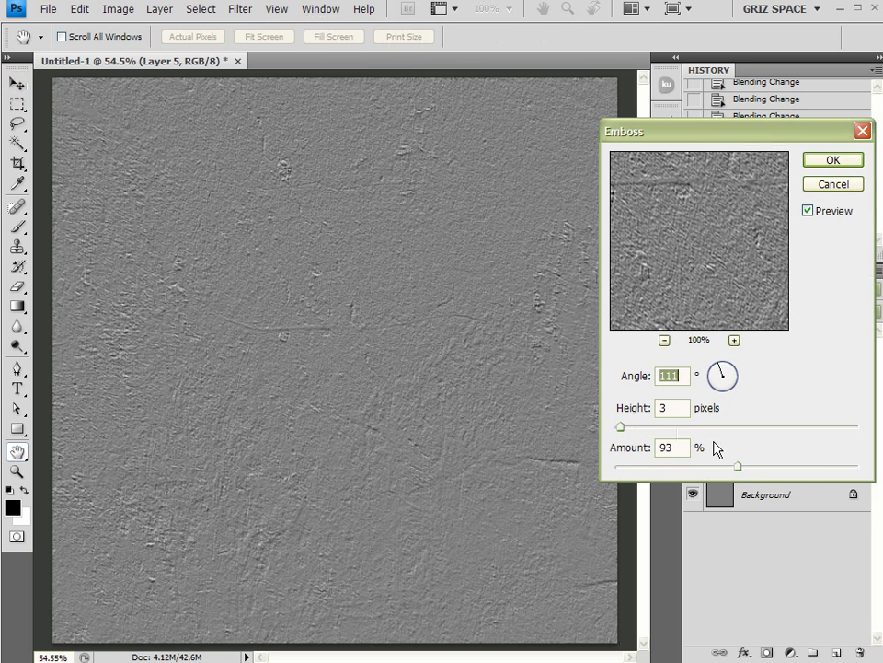
click(828, 162)
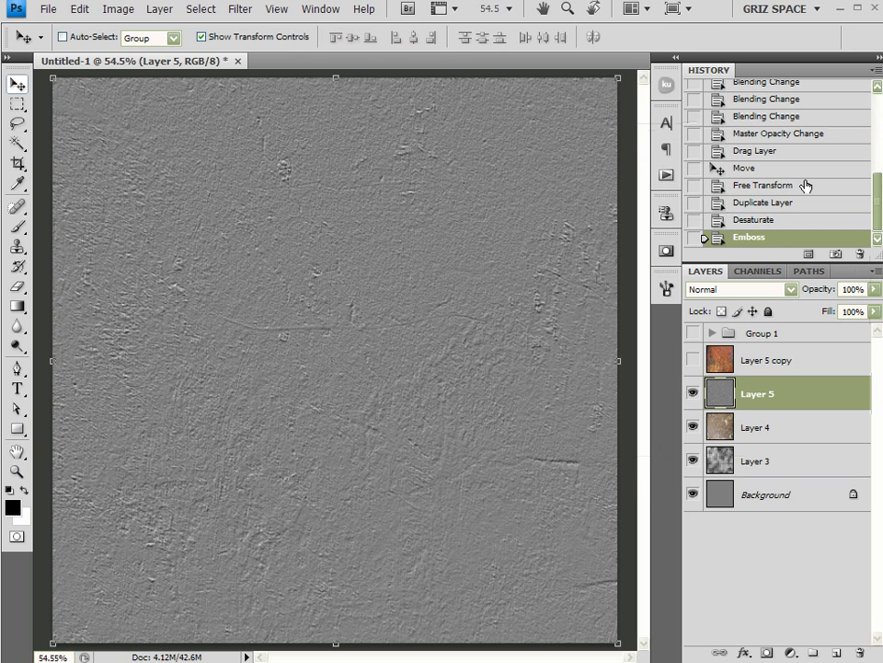
Try the Overlay and Soft Light blend modes on Layer 5, keep Soft Light, and set the layer's opacity to 70%
click(747, 291)
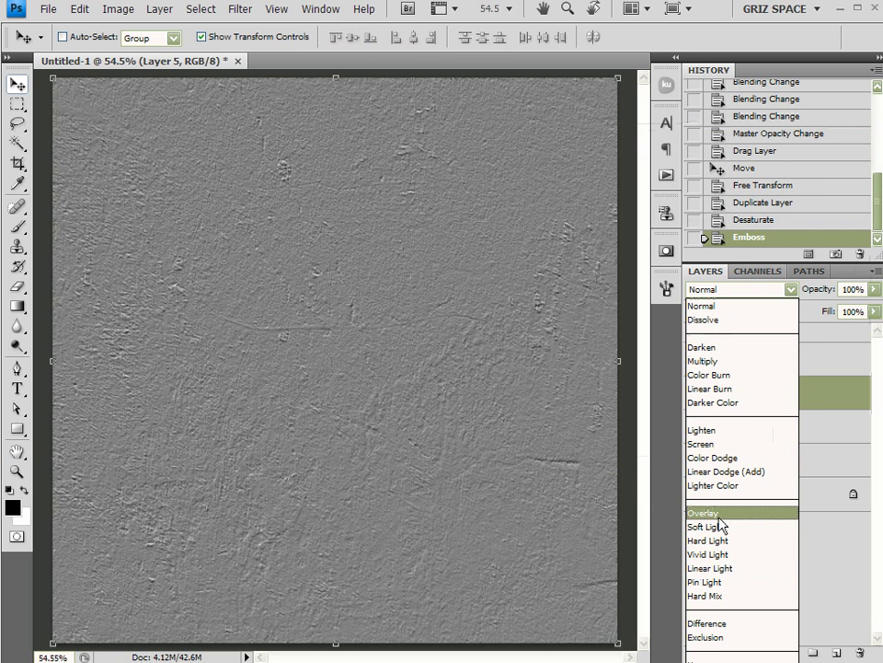
click(719, 515)
key(shift+plus)
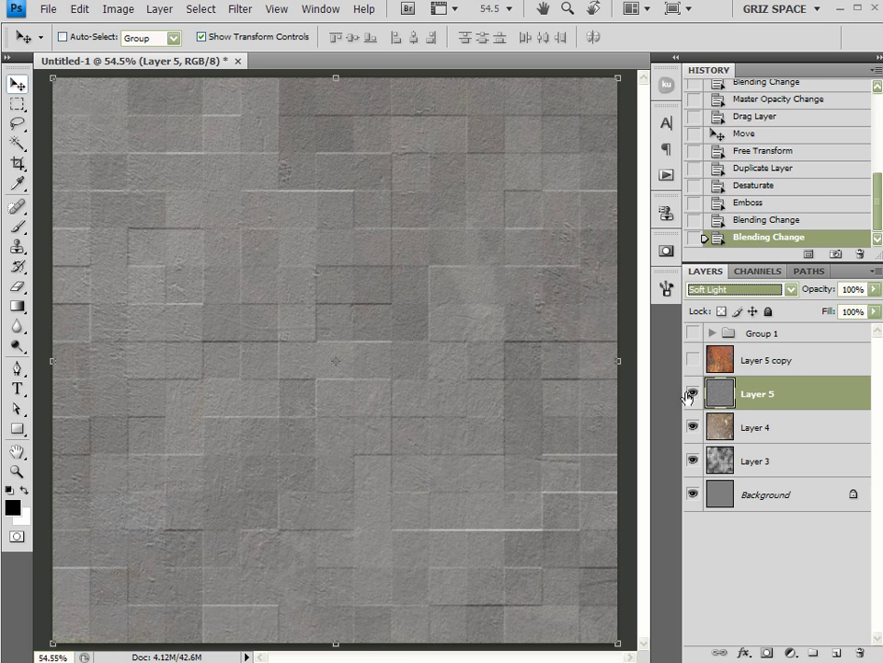
key(shift+minus)
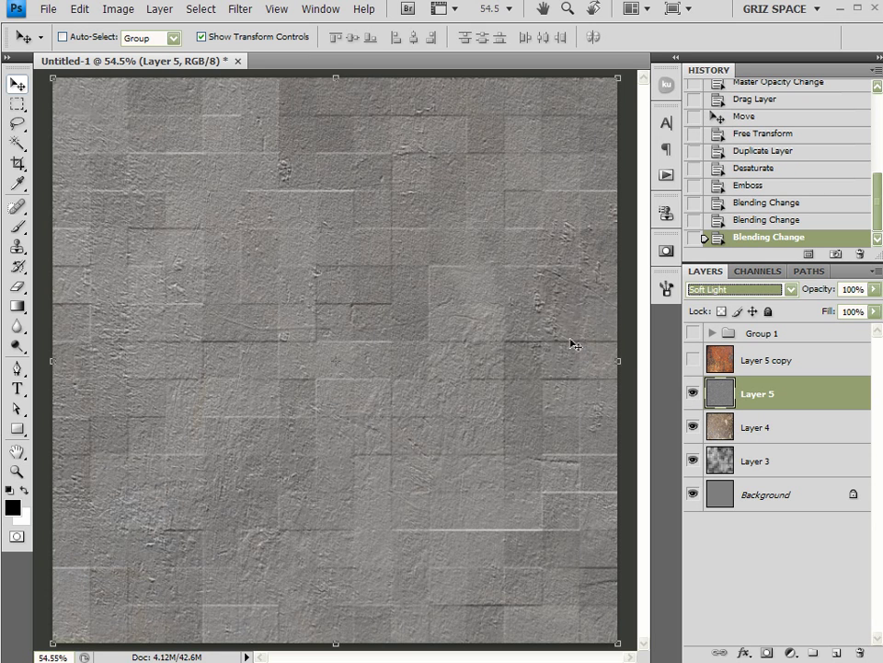
drag(872, 289, 841, 312)
drag(841, 311, 852, 310)
Show the colored rust photo on Layer 5 copy and set its blend mode to Soft Light
click(694, 360)
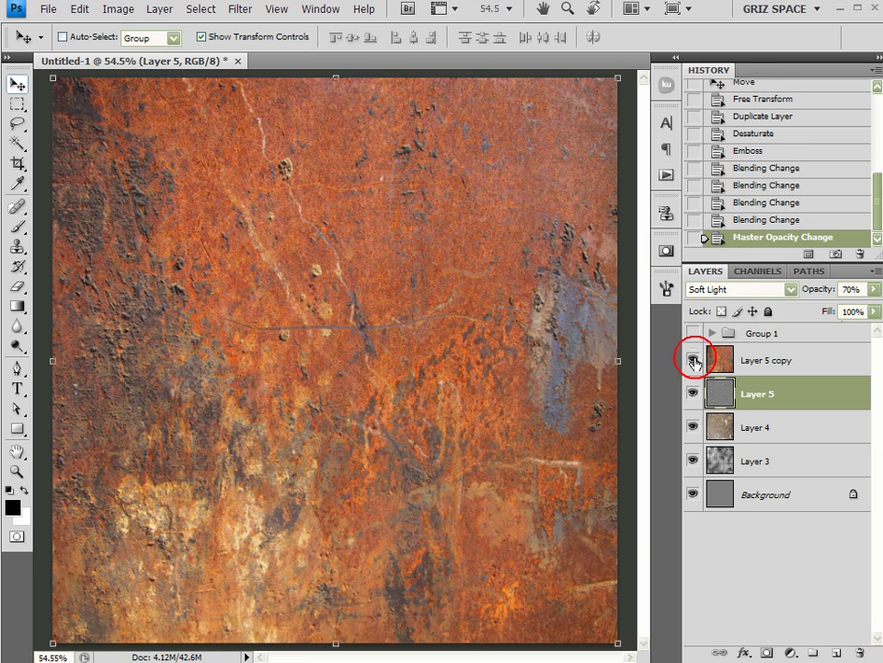
click(746, 360)
click(741, 289)
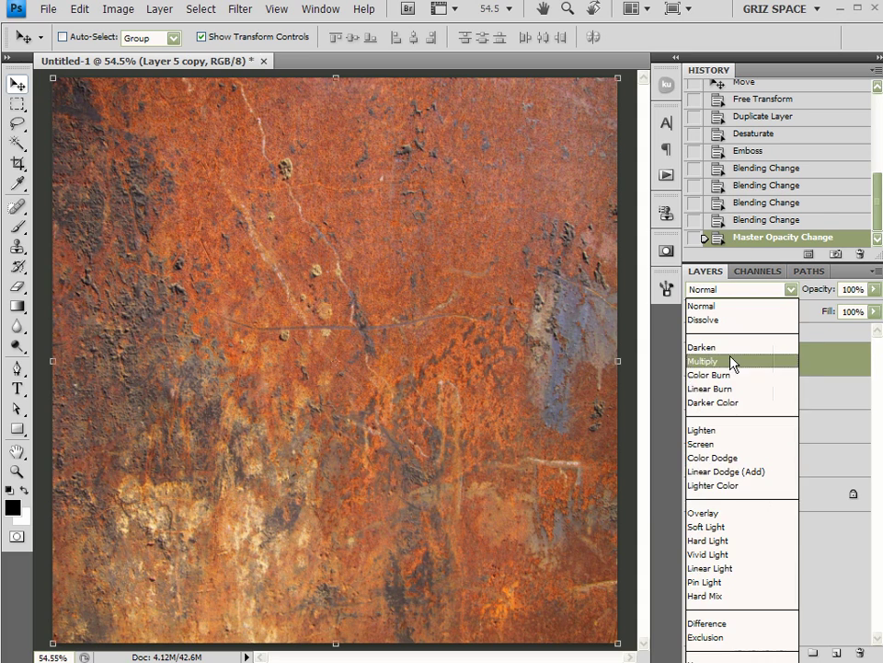
click(722, 523)
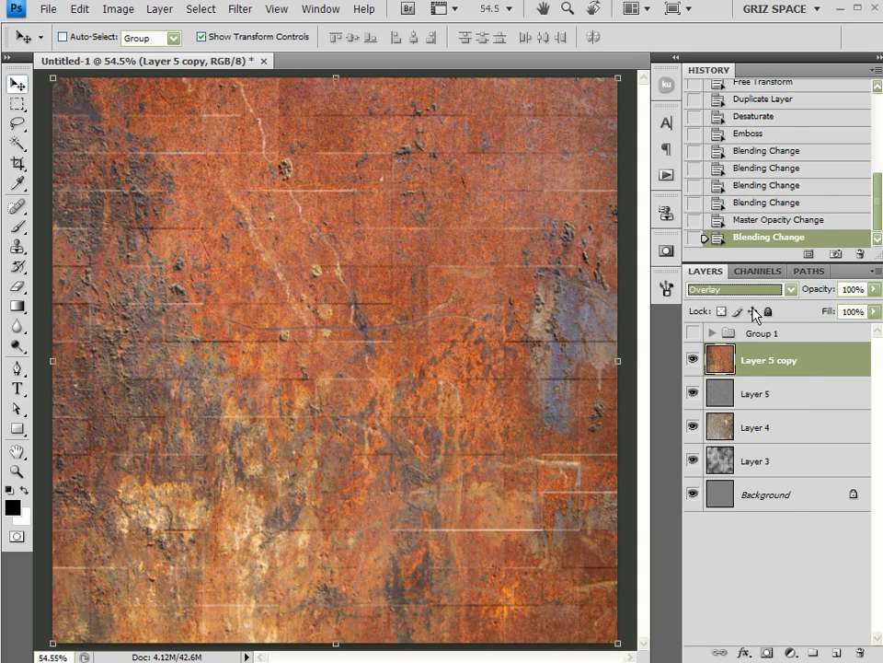
scroll(745, 289, down, 1)
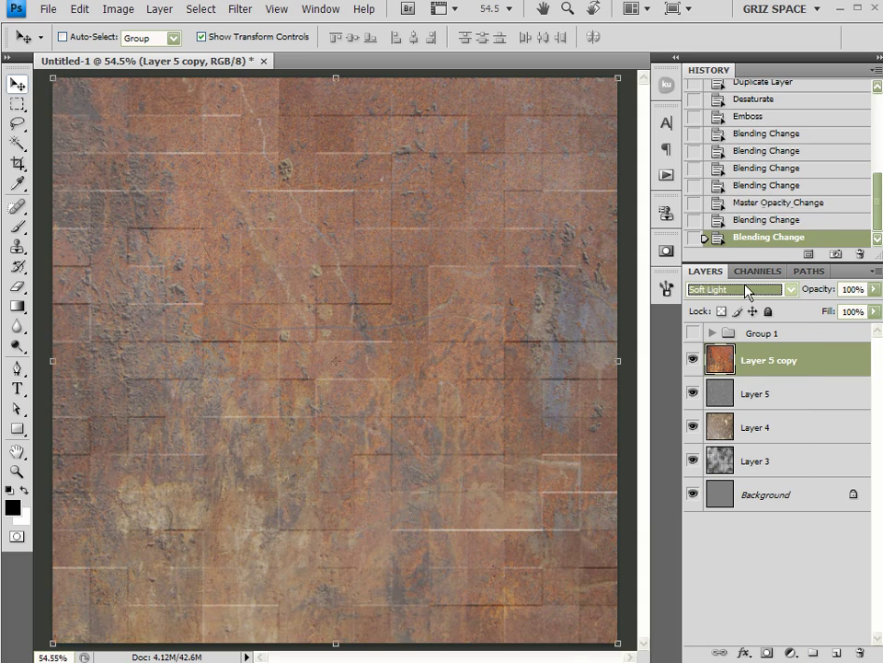
Lower the opacity of Layer 5 copy to about 18% and deselect all layers
click(875, 289)
click(824, 307)
drag(824, 306, 806, 310)
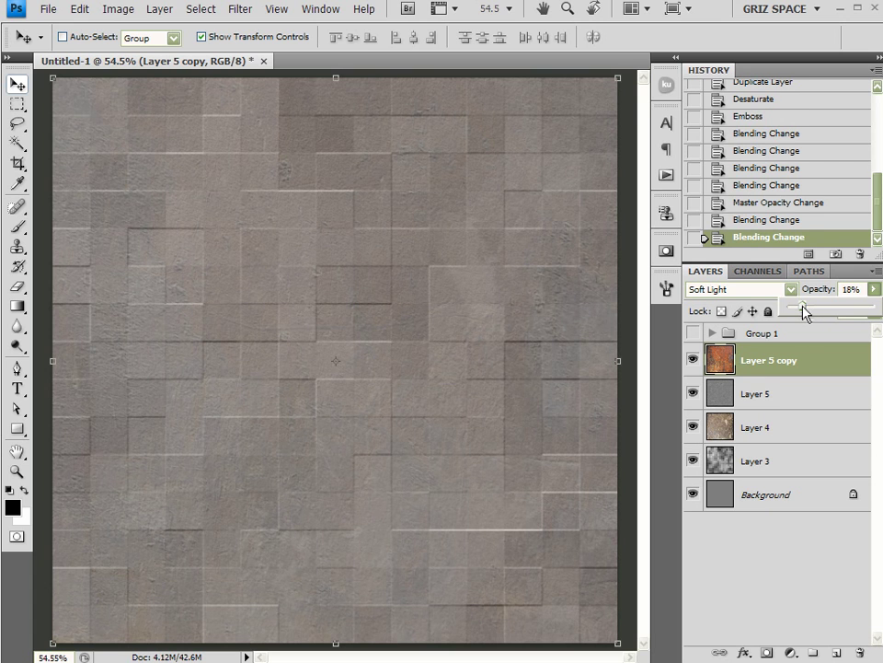
drag(804, 311, 801, 311)
click(775, 572)
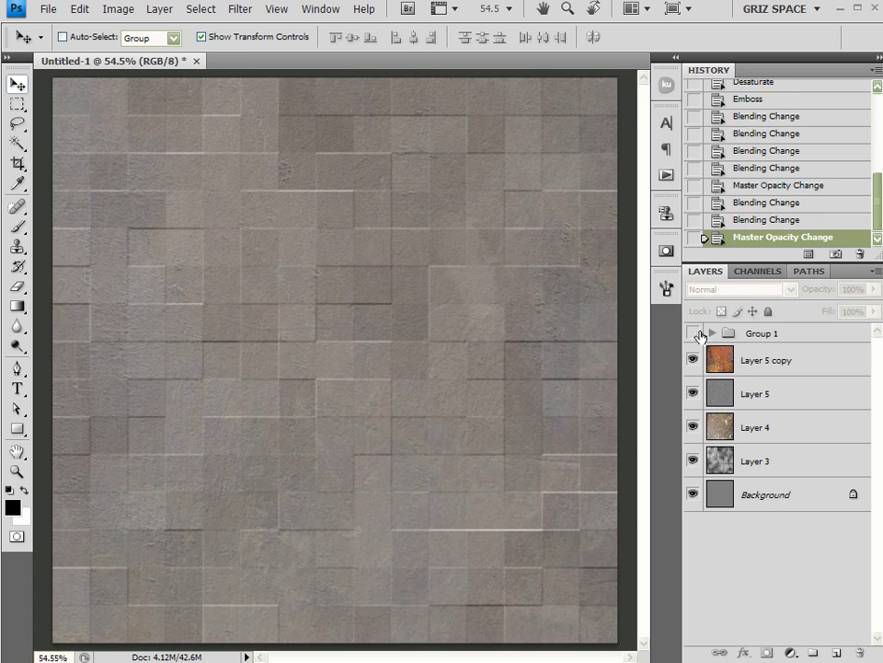
Show Group 1 and examine its beveled lines up close over the blended metal and rust textures
click(693, 334)
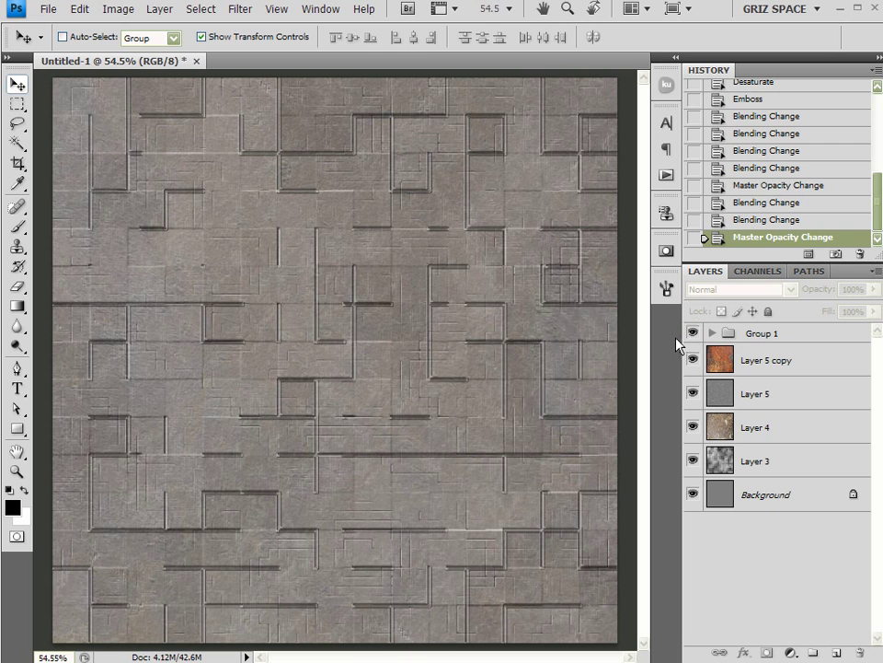
scroll(499, 304, up, 1)
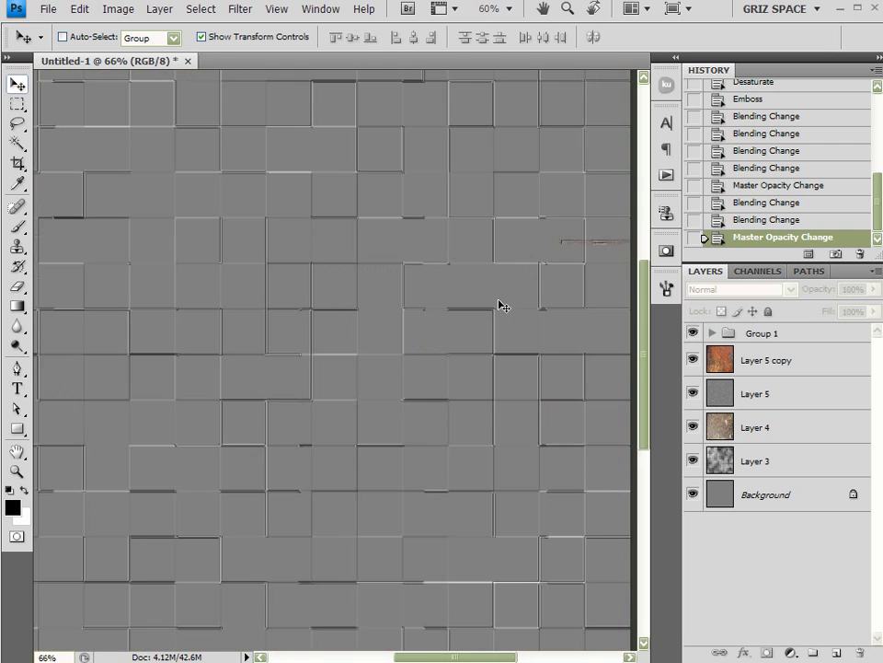
scroll(288, 319, up, 1)
scroll(288, 319, up, 1)
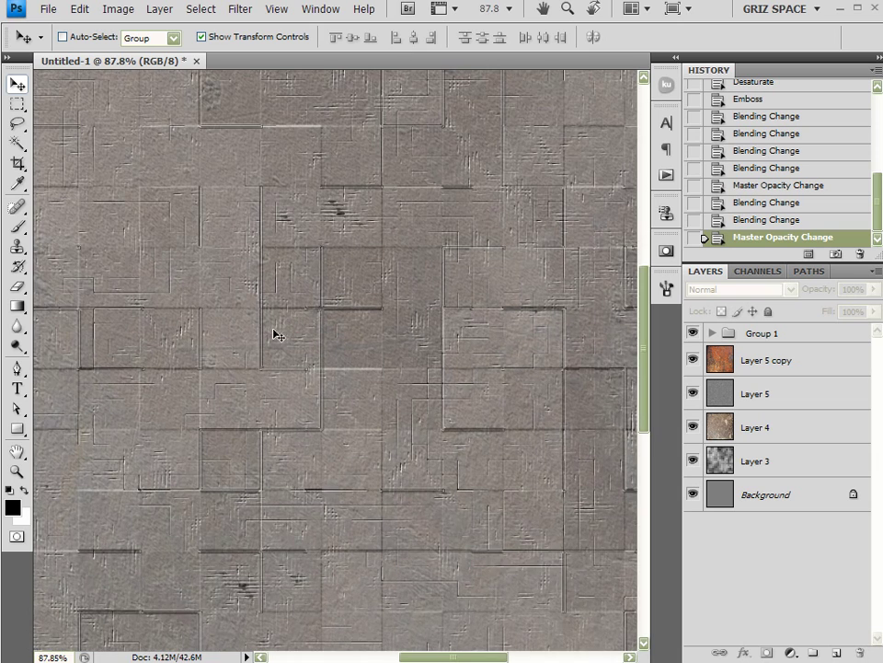
scroll(271, 335, up, 1)
scroll(273, 335, up, 1)
scroll(273, 335, up, 1)
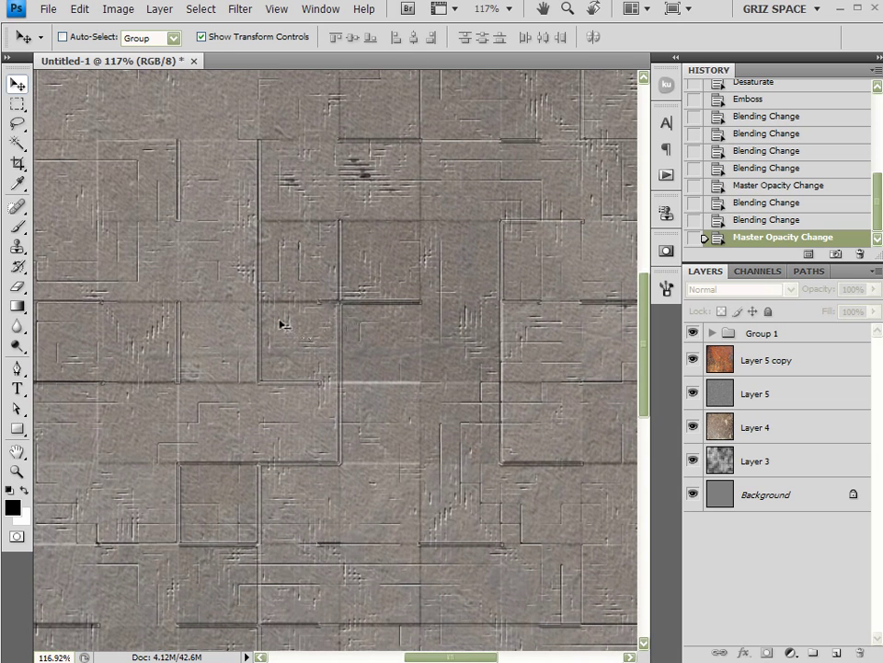
scroll(283, 324, down, 1)
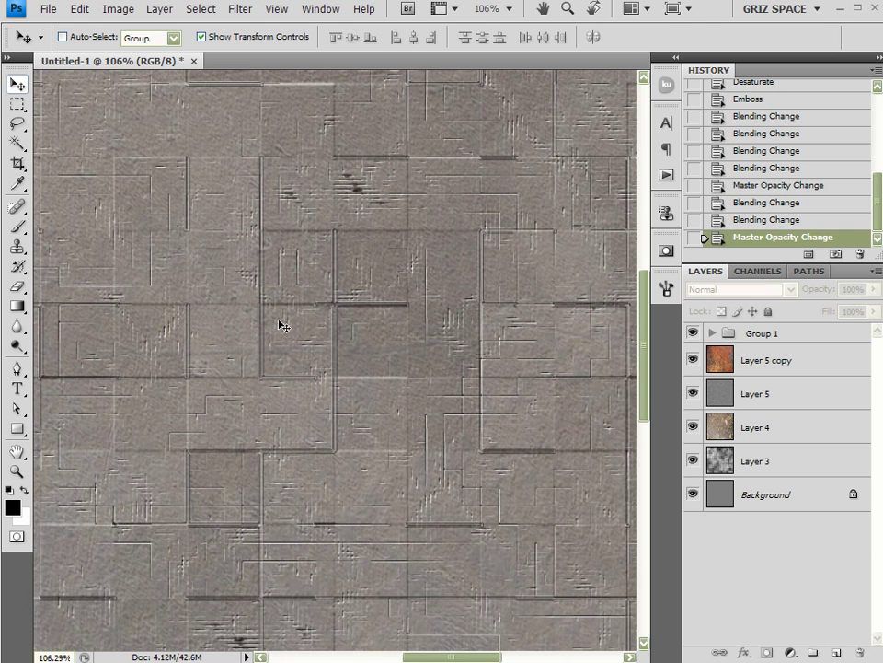
Expand Group 1 and compare the texture with Layer 3 copy 2 shown and hidden
click(711, 332)
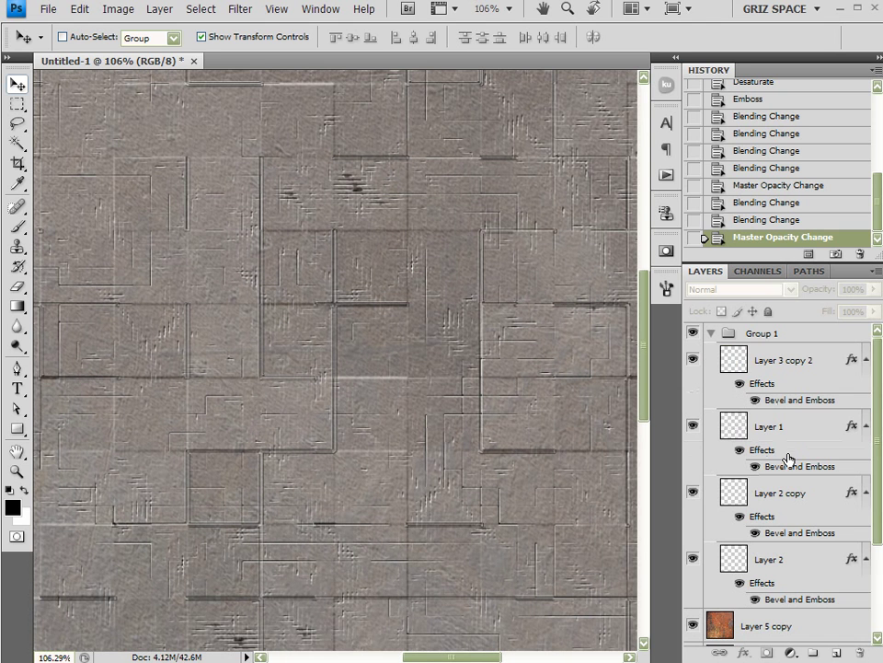
click(692, 360)
click(692, 360)
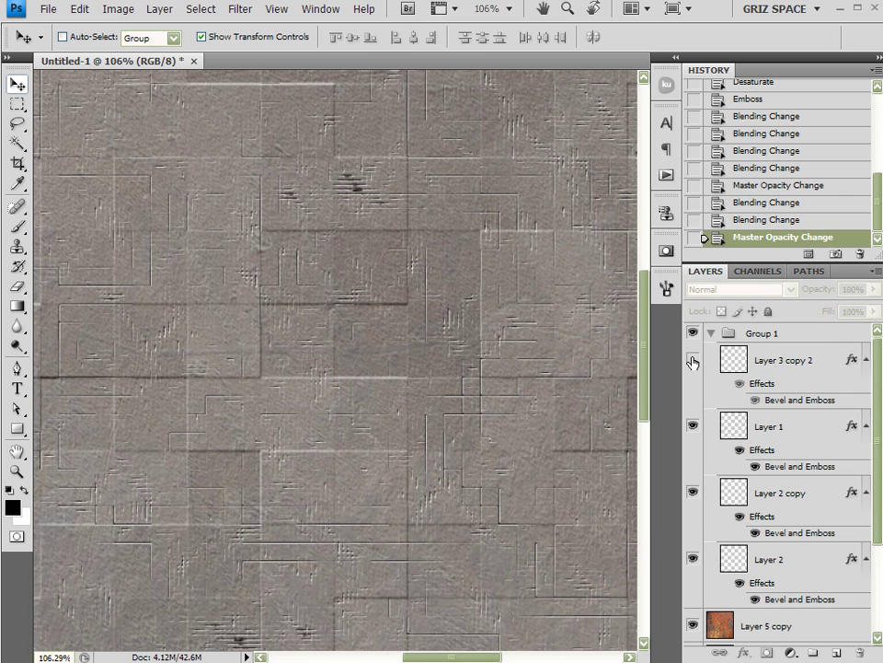
click(692, 360)
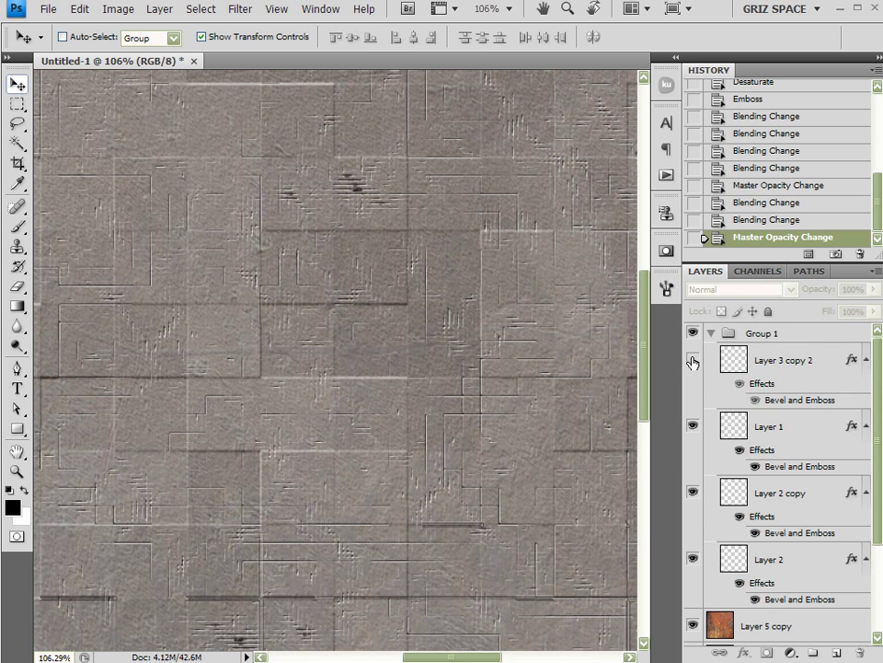
drag(876, 483, 804, 543)
click(803, 543)
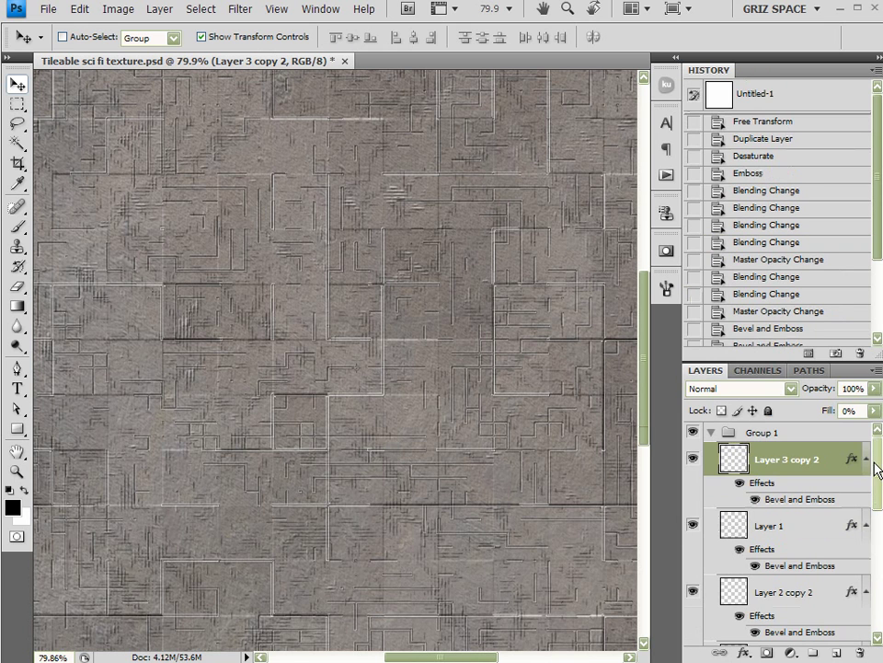
Set the opacity of the Overlay tile layer, Layer 3, to 27%
drag(877, 460, 858, 607)
click(773, 599)
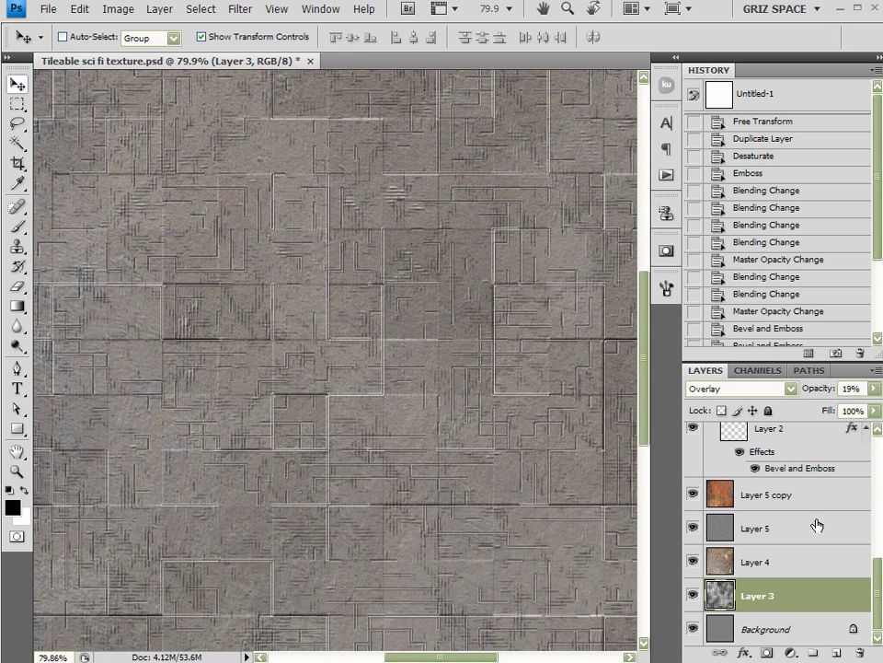
click(874, 388)
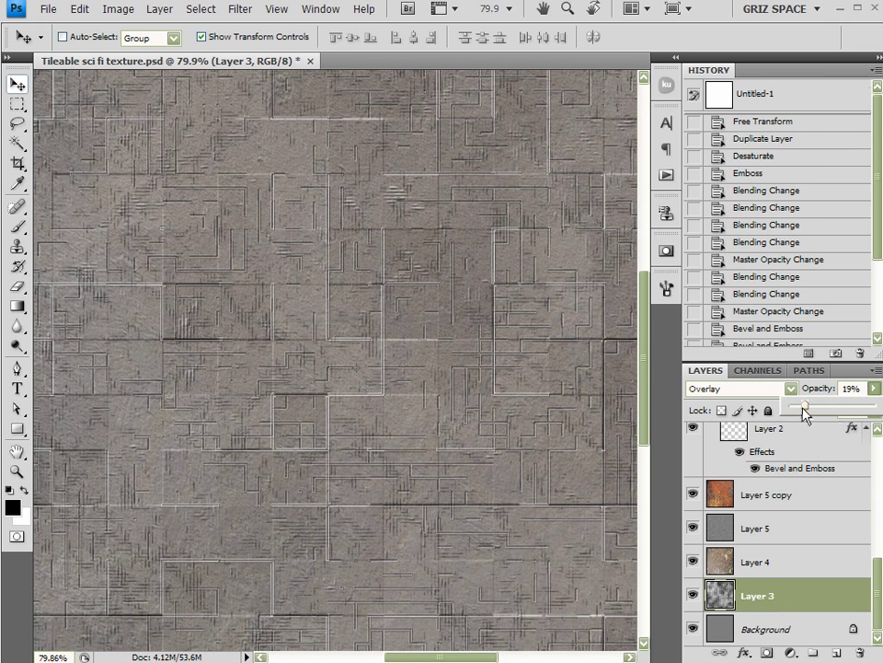
drag(804, 415, 814, 409)
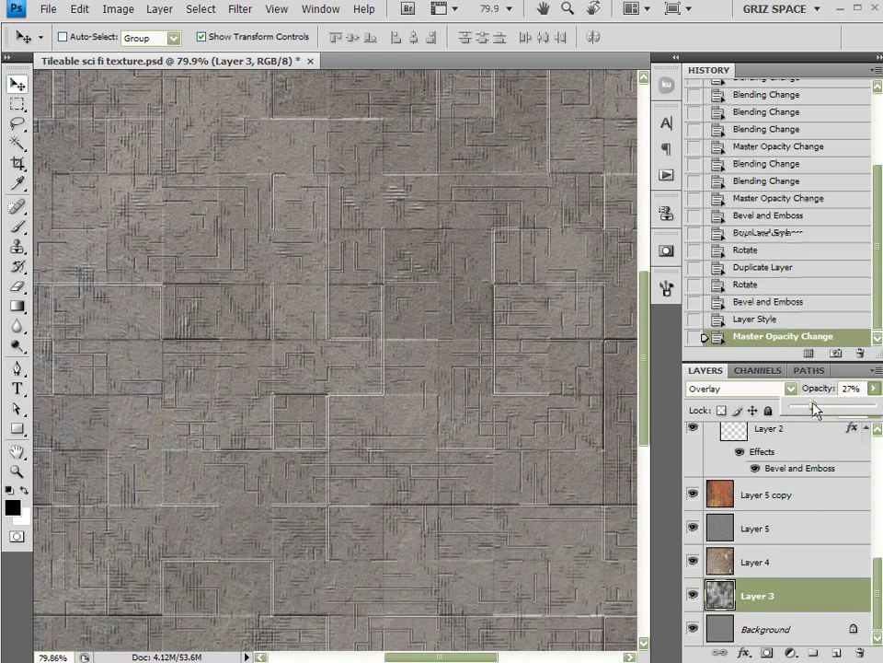